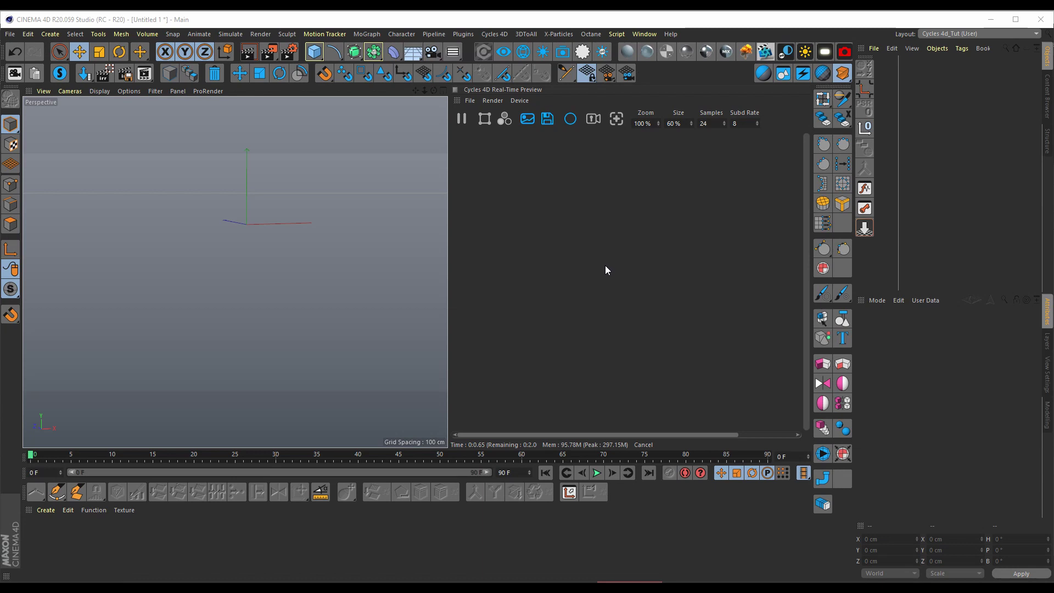
Add a Cycles 4D area light map object to the empty scene and frame it closely in the perspective view
{"action": "left_click", "coordinate": [604, 52]}
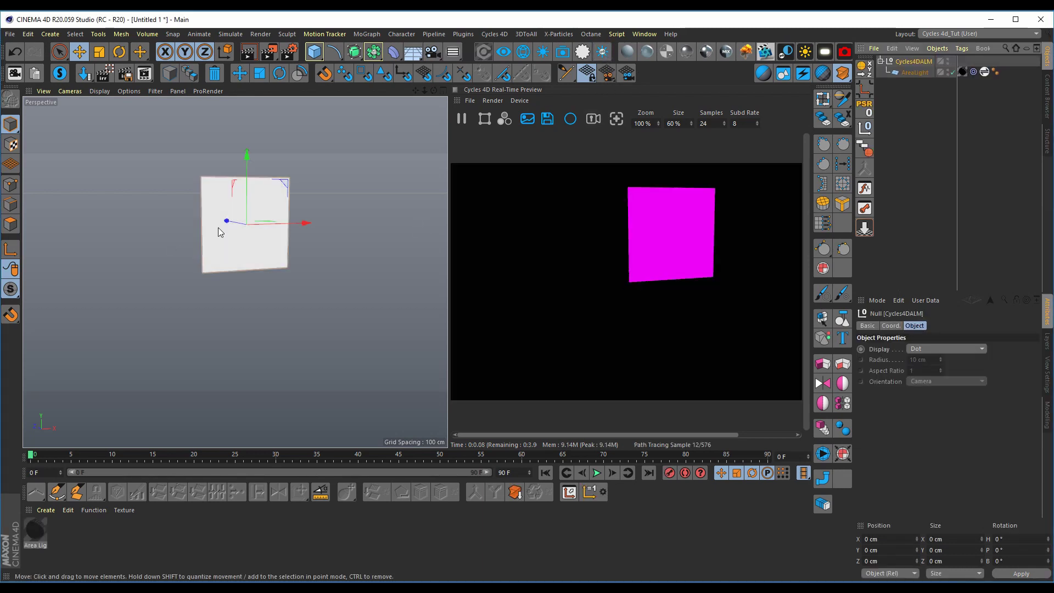
{"action": "middle_click_drag", "start_coordinate": [233, 242], "coordinate": [226, 271], "text": "alt"}
{"action": "right_click_drag", "start_coordinate": [226, 271], "coordinate": [269, 246], "text": "alt"}
{"action": "middle_click_drag", "start_coordinate": [264, 245], "coordinate": [254, 301], "text": "alt"}
{"action": "left_click_drag", "start_coordinate": [252, 299], "coordinate": [219, 283], "text": "alt"}
Launch the HDRI Browser from the area light's HDRI Link tag and move it over the viewport
{"action": "left_click", "coordinate": [963, 73]}
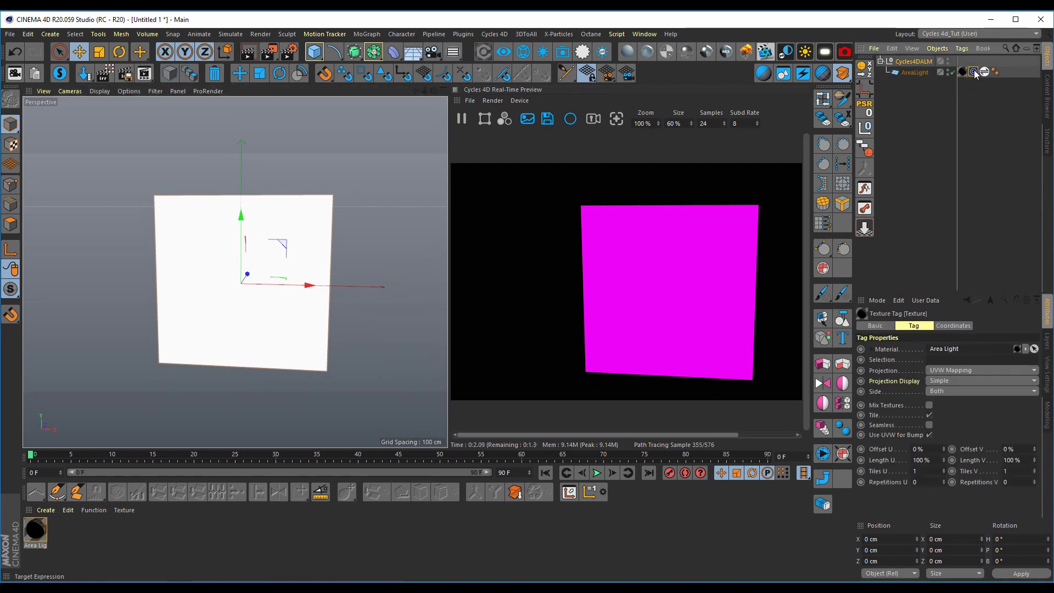
{"action": "left_click", "coordinate": [984, 72]}
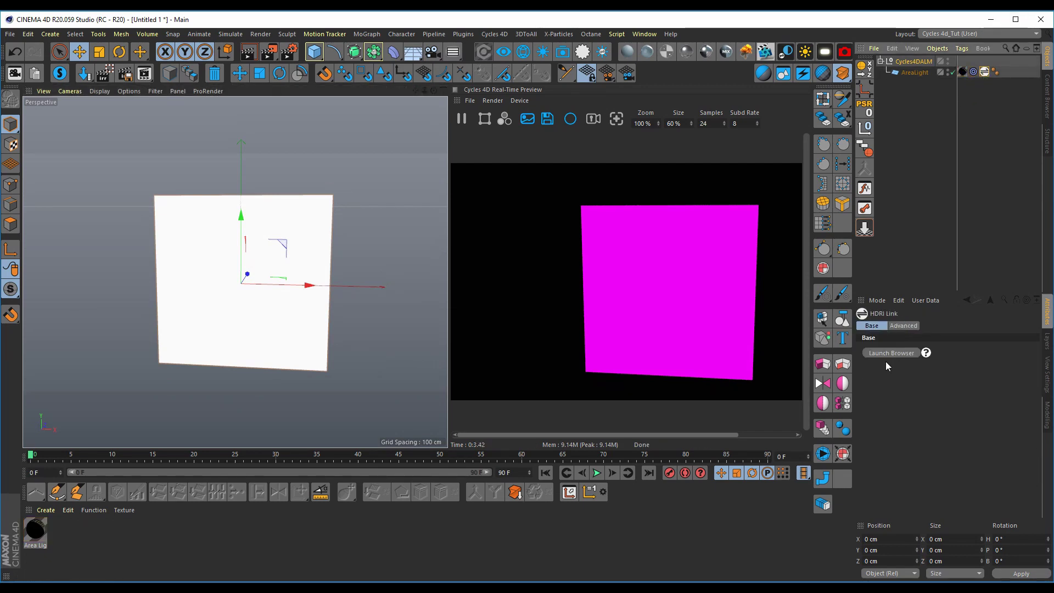
{"action": "left_click", "coordinate": [889, 354]}
{"action": "left_click_drag", "start_coordinate": [908, 317], "coordinate": [159, 123]}
Try several Area Light Maps on the light and apply the LED Ring map
{"action": "left_click", "coordinate": [140, 301]}
{"action": "scroll", "coordinate": [135, 297], "scroll_direction": "down", "scroll_amount": 2}
{"action": "left_click", "coordinate": [120, 320]}
{"action": "scroll", "coordinate": [144, 313], "scroll_direction": "down", "scroll_amount": 2}
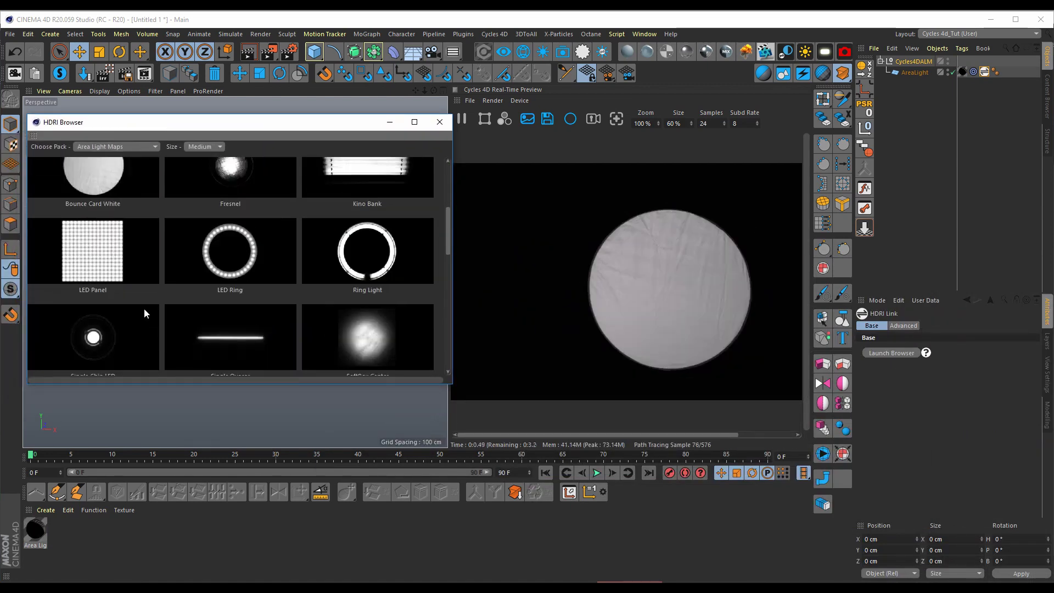
{"action": "left_click", "coordinate": [146, 312]}
{"action": "left_click", "coordinate": [236, 337]}
{"action": "left_click", "coordinate": [260, 251]}
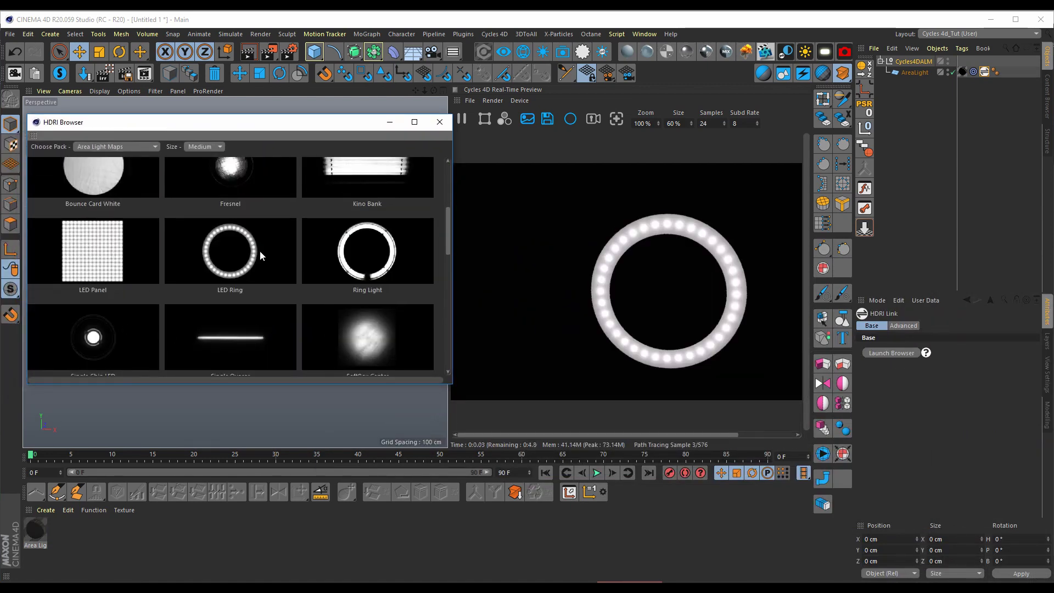
Add a Cycles 4D environment to see the ring light against a lit background, and delete the environment object
{"action": "left_click_drag", "start_coordinate": [308, 123], "coordinate": [311, 146]}
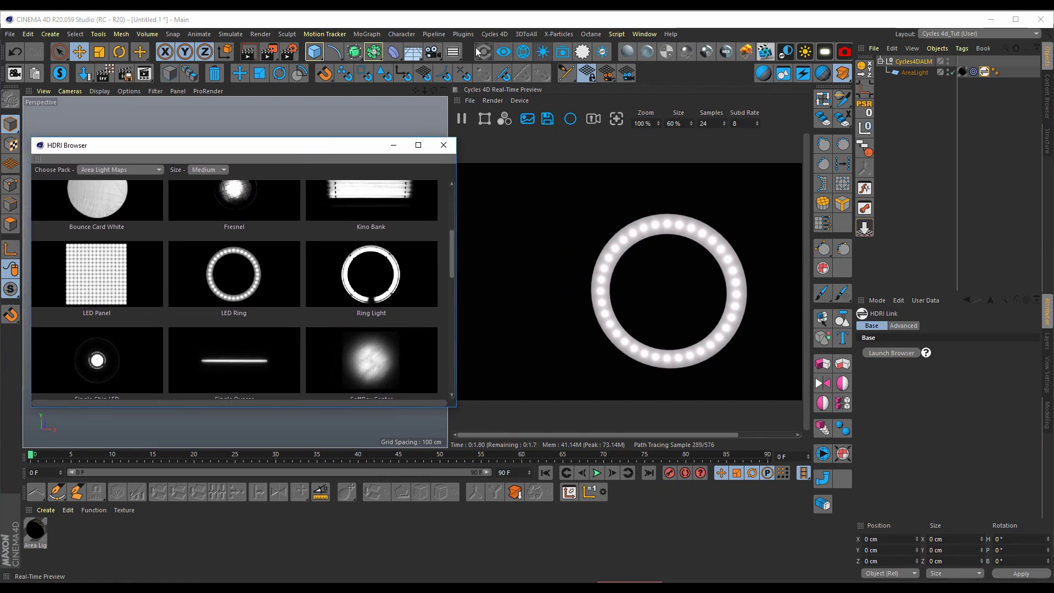
{"action": "left_click", "coordinate": [502, 53]}
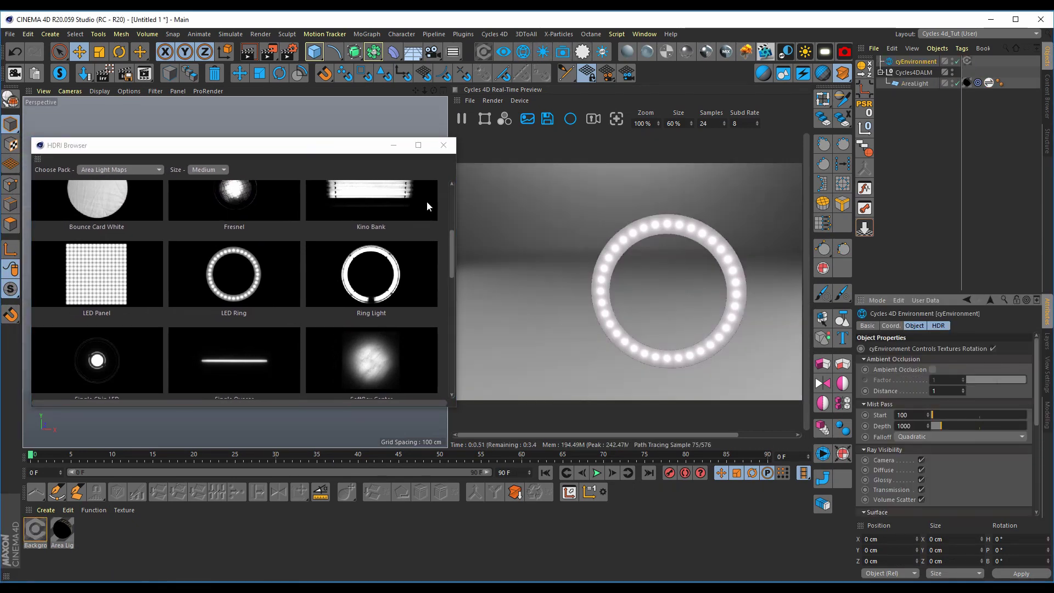
{"action": "left_click_drag", "start_coordinate": [347, 145], "coordinate": [356, 255]}
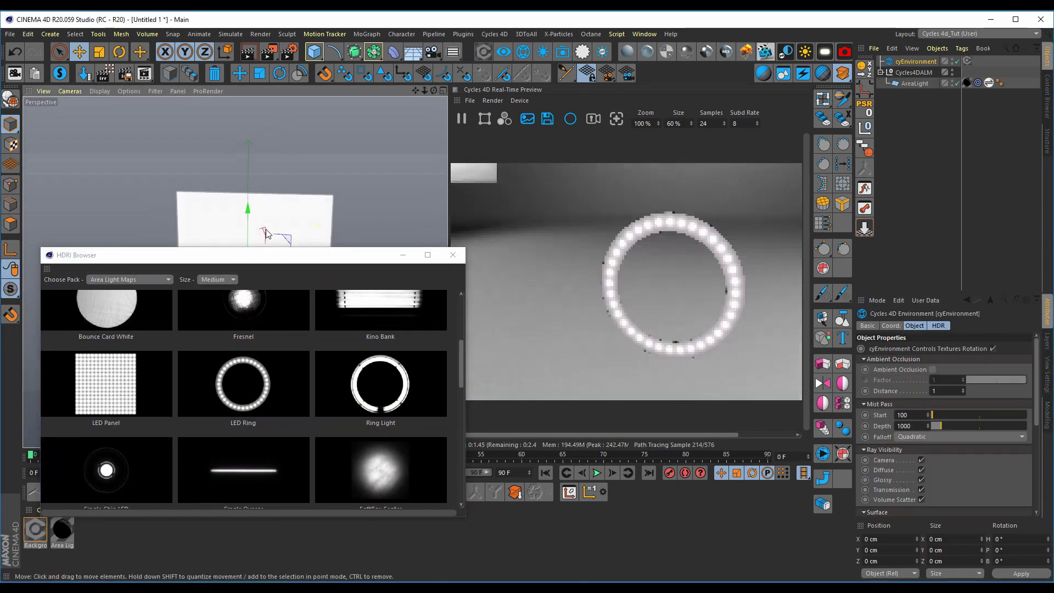
{"action": "left_click_drag", "start_coordinate": [266, 229], "coordinate": [346, 150], "text": "alt"}
{"action": "left_click", "coordinate": [916, 61]}
{"action": "key", "text": "Delete"}
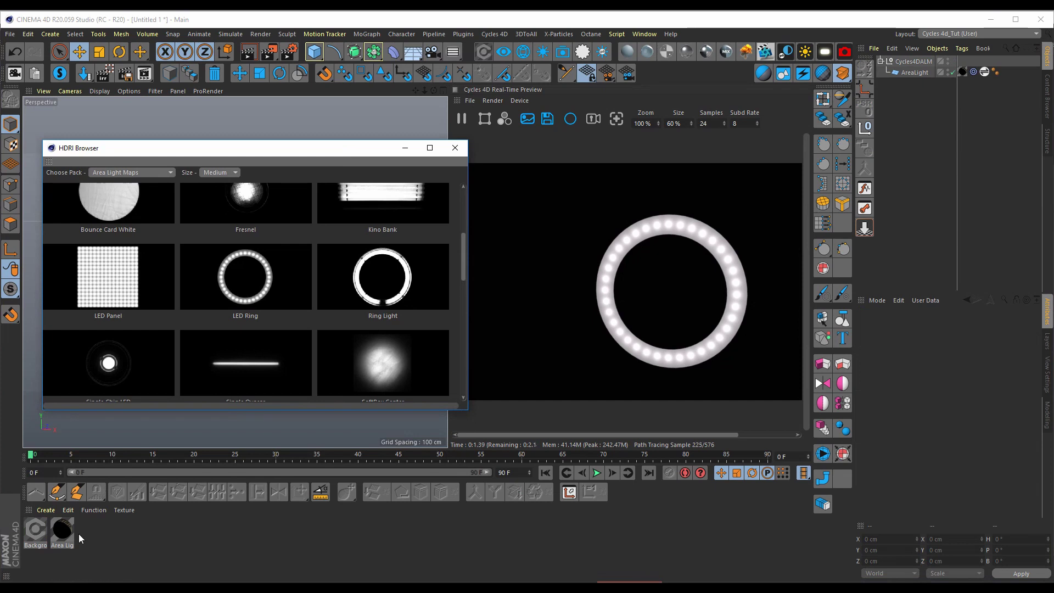
Open the Area Light material's node network in an enlarged editor and set the Blackbody temperature to about 6175
{"action": "double_click", "coordinate": [62, 530]}
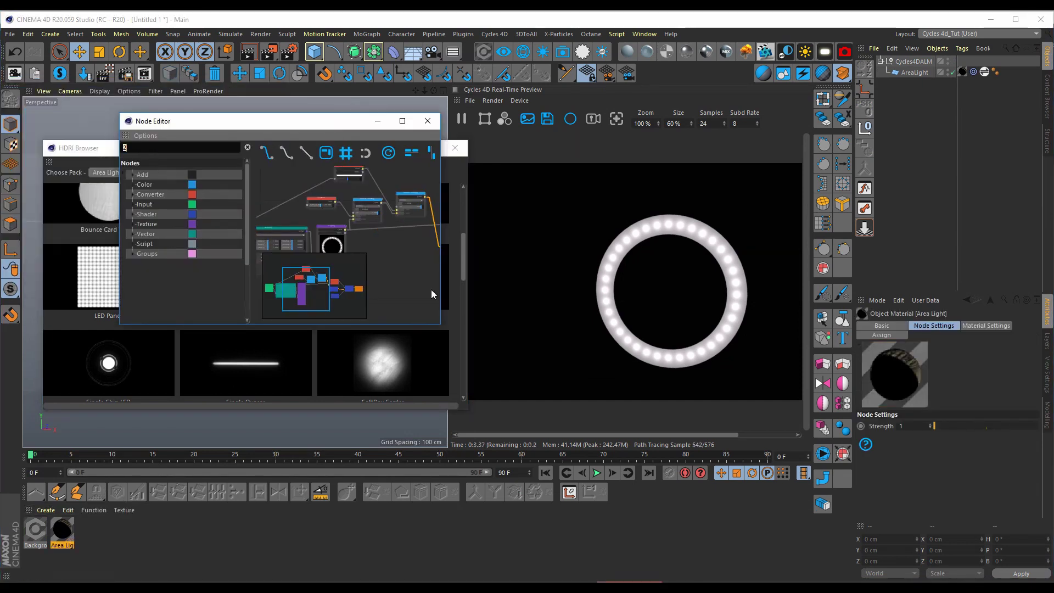
{"action": "left_click_drag", "start_coordinate": [442, 310], "coordinate": [569, 412]}
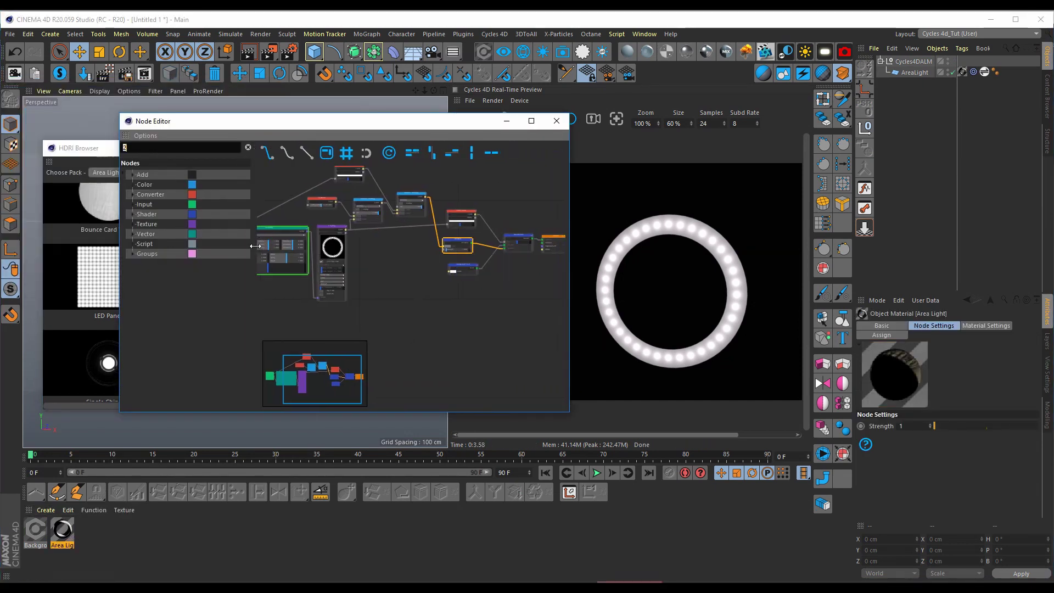
{"action": "scroll", "coordinate": [357, 233], "scroll_direction": "up", "scroll_amount": 4}
{"action": "middle_click_drag", "start_coordinate": [354, 231], "coordinate": [353, 285]}
{"action": "left_click", "coordinate": [305, 223]}
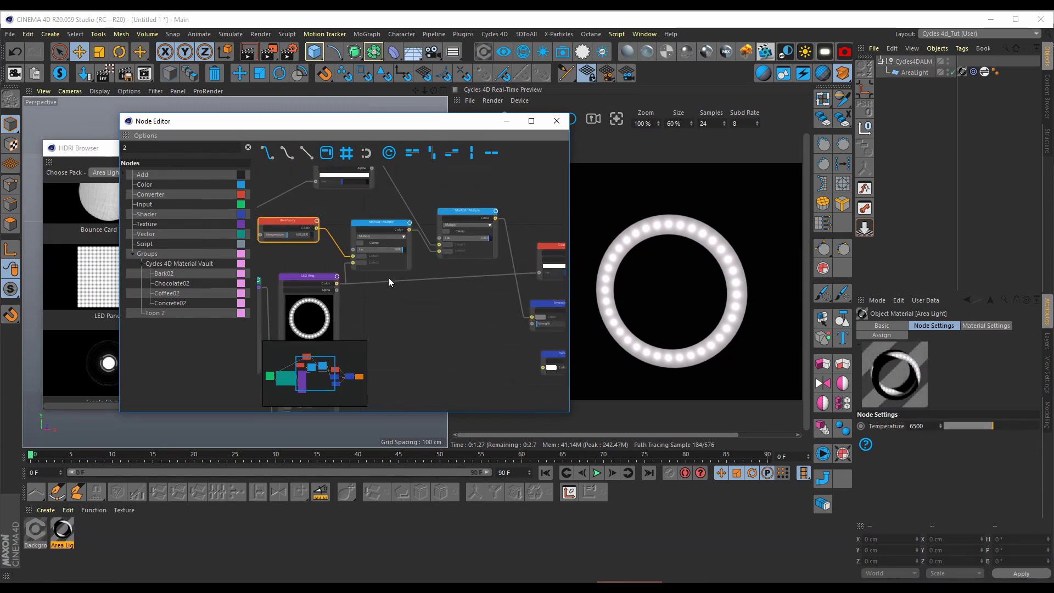
{"action": "mouse_move", "coordinate": [992, 427]}
{"action": "left_mouse_down"}
{"action": "mouse_move", "coordinate": [966, 428]}
{"action": "mouse_move", "coordinate": [991, 428]}
{"action": "left_mouse_up"}
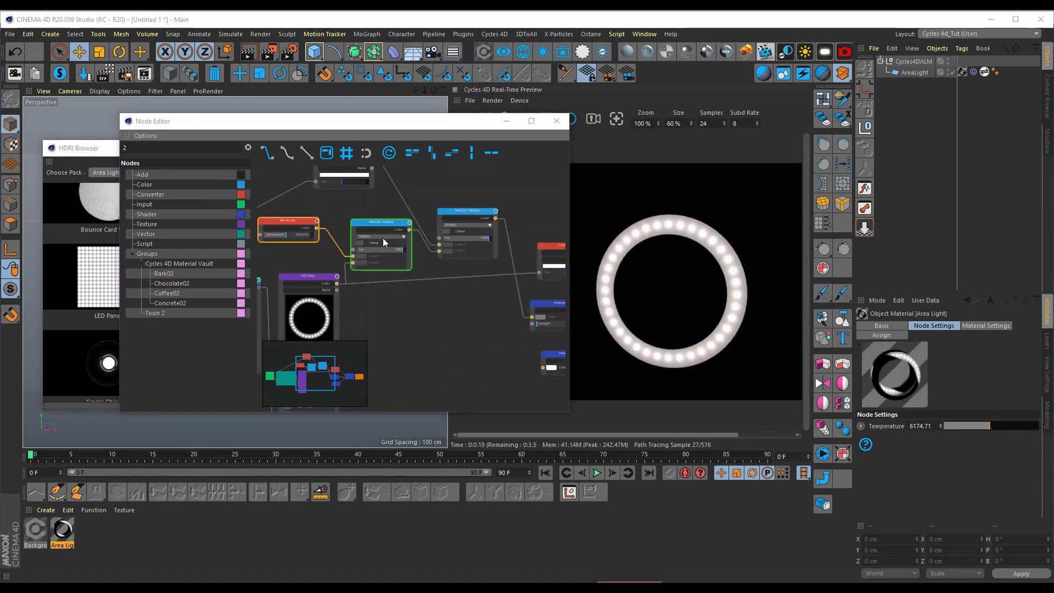
Examine the color ramp, Transparent BSDF and LED Ring texture nodes in the Area Light material's network
{"action": "middle_click_drag", "start_coordinate": [383, 237], "coordinate": [390, 289]}
{"action": "left_click_drag", "start_coordinate": [291, 207], "coordinate": [293, 194]}
{"action": "middle_click_drag", "start_coordinate": [369, 270], "coordinate": [307, 213]}
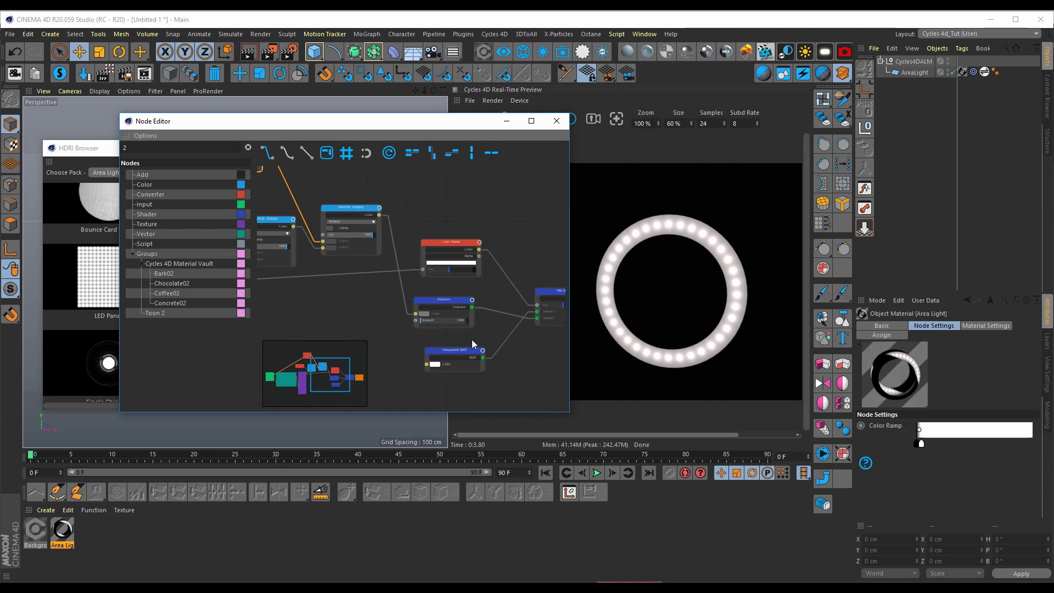
{"action": "left_click_drag", "start_coordinate": [466, 351], "coordinate": [450, 352]}
{"action": "middle_click_drag", "start_coordinate": [400, 294], "coordinate": [515, 294]}
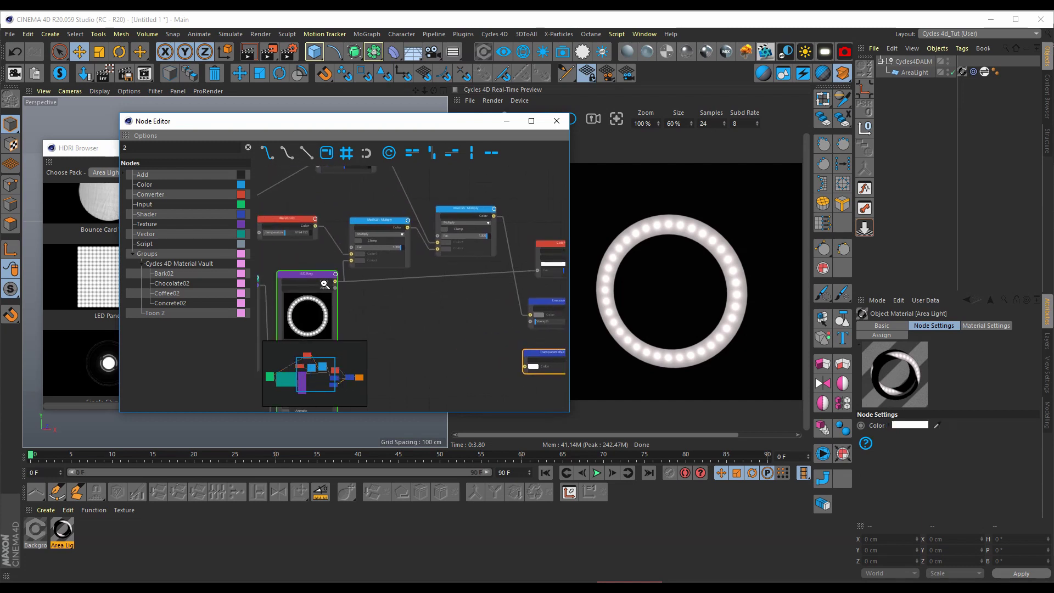
{"action": "middle_click_drag", "start_coordinate": [324, 285], "coordinate": [358, 246]}
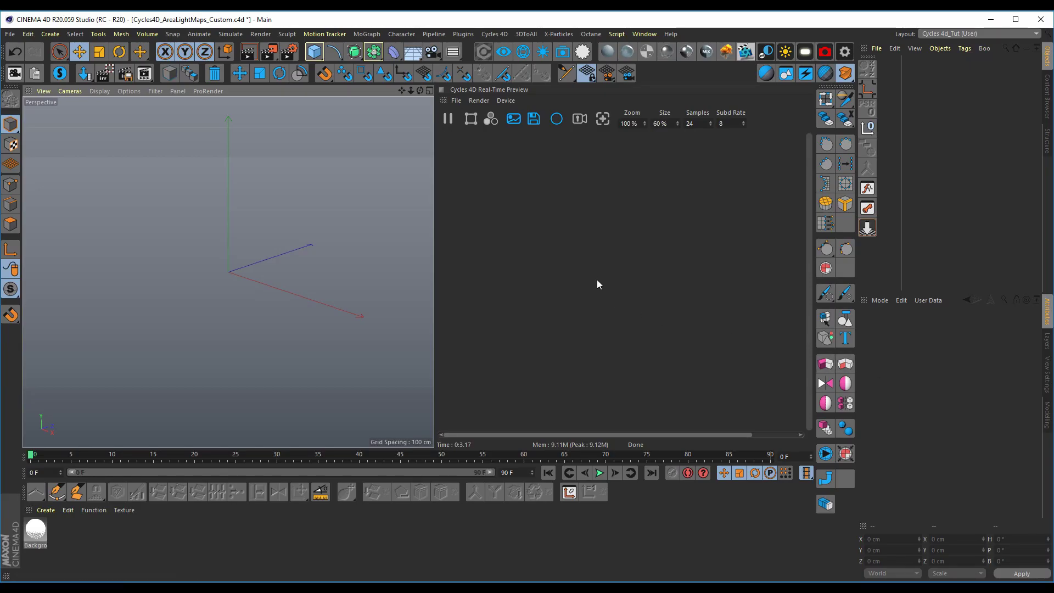
Add a plane to the custom scene with one width segment and one height segment, oriented to +Z
{"action": "left_click", "coordinate": [314, 51]}
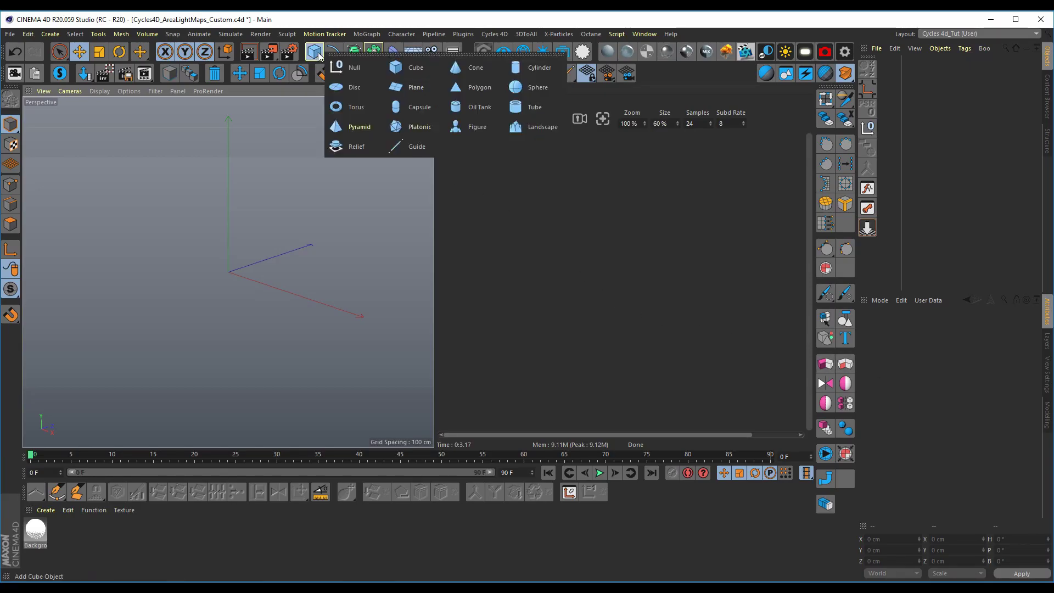
{"action": "left_click", "coordinate": [410, 87]}
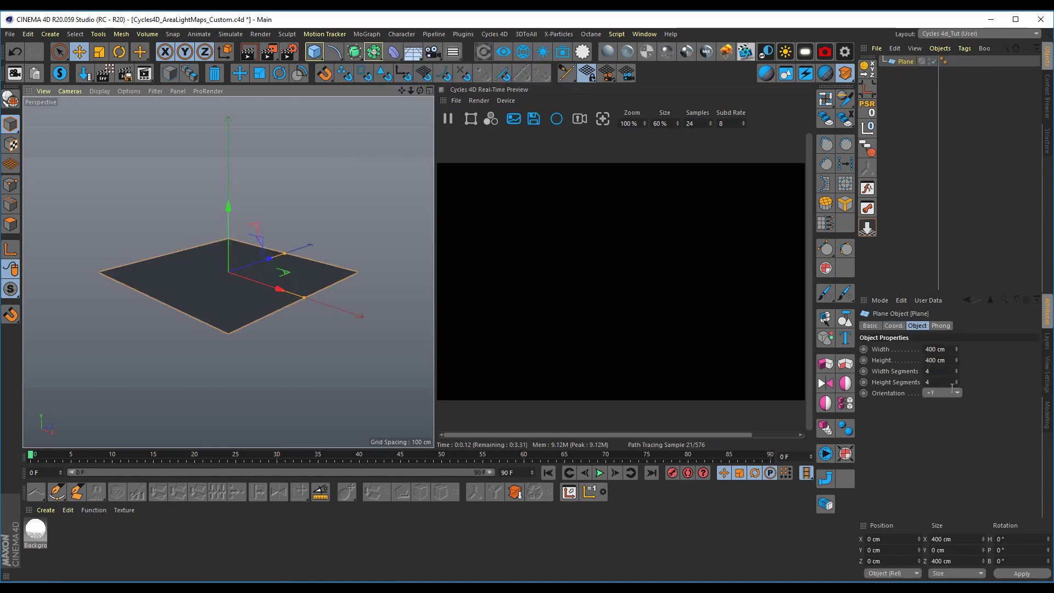
{"action": "left_click", "coordinate": [950, 393]}
{"action": "left_click", "coordinate": [943, 448]}
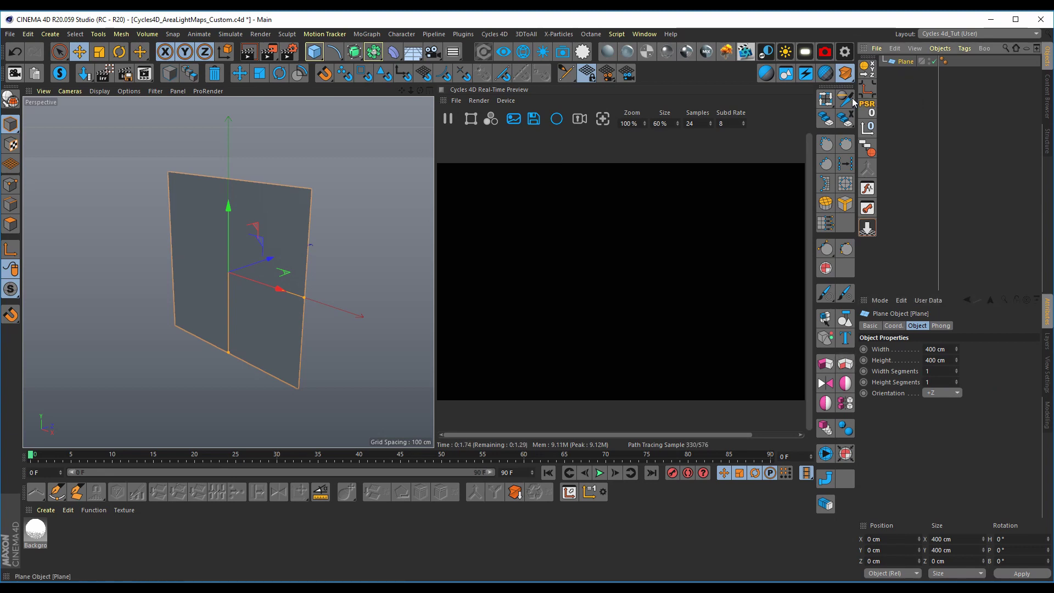
Add an HDRI Link tag and a Target tag to the plane
{"action": "left_click", "coordinate": [964, 49]}
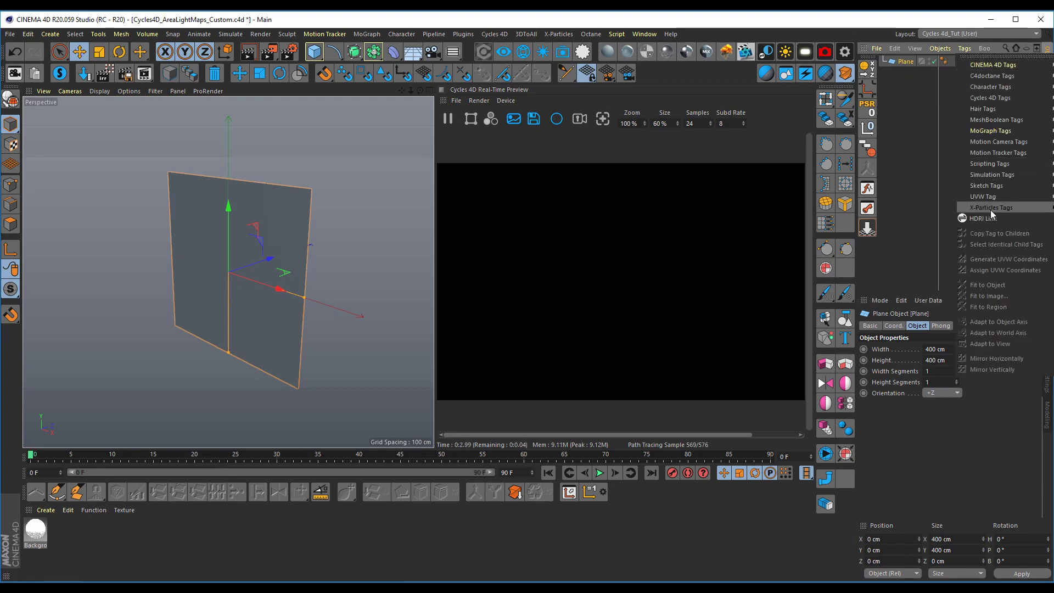
{"action": "left_click", "coordinate": [982, 213]}
{"action": "left_click", "coordinate": [964, 49]}
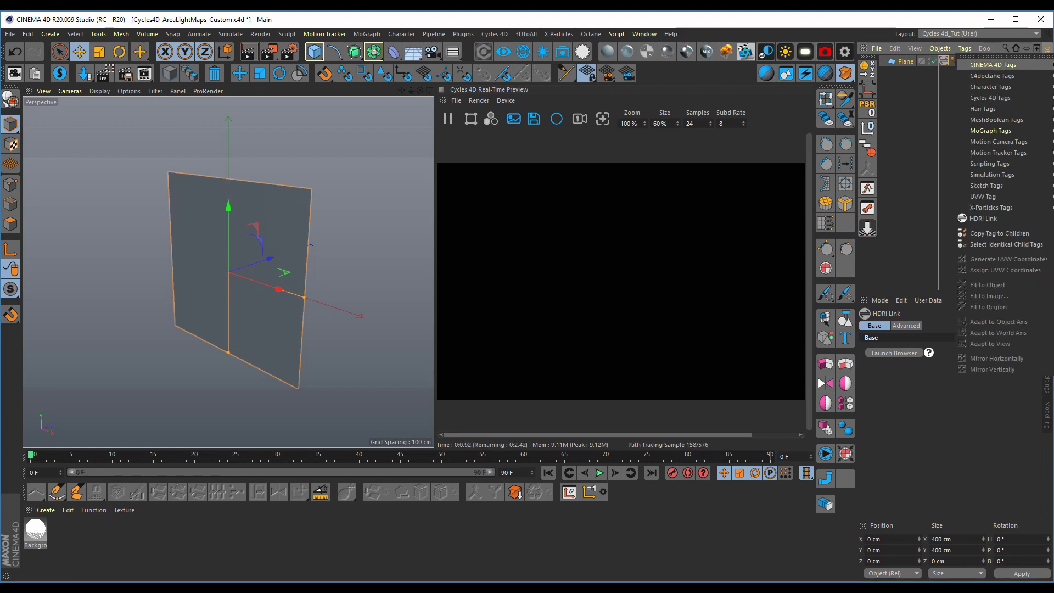
{"action": "left_click", "coordinate": [1053, 285]}
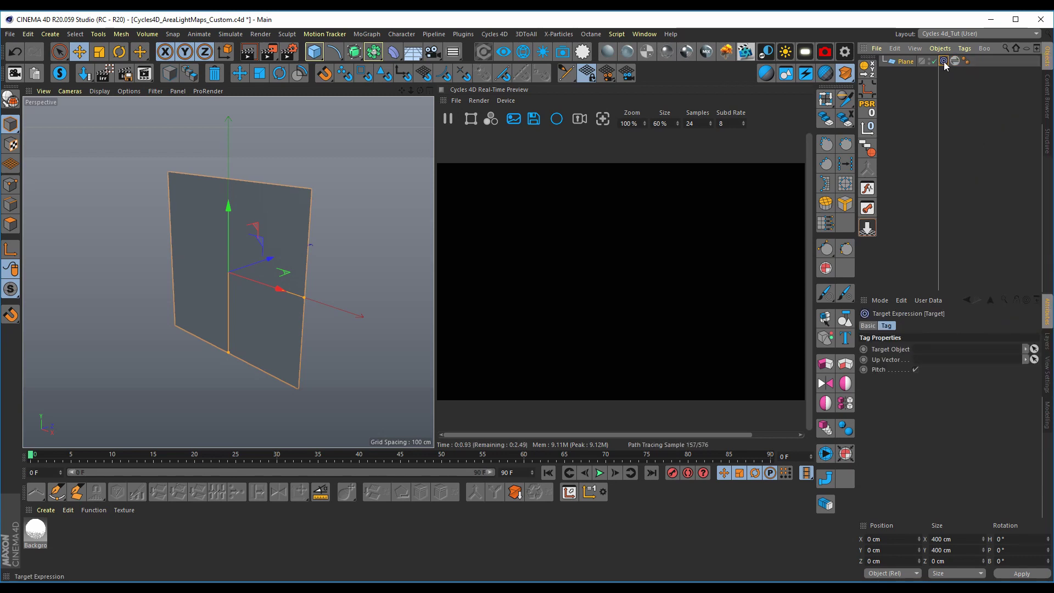
{"action": "left_click", "coordinate": [904, 63]}
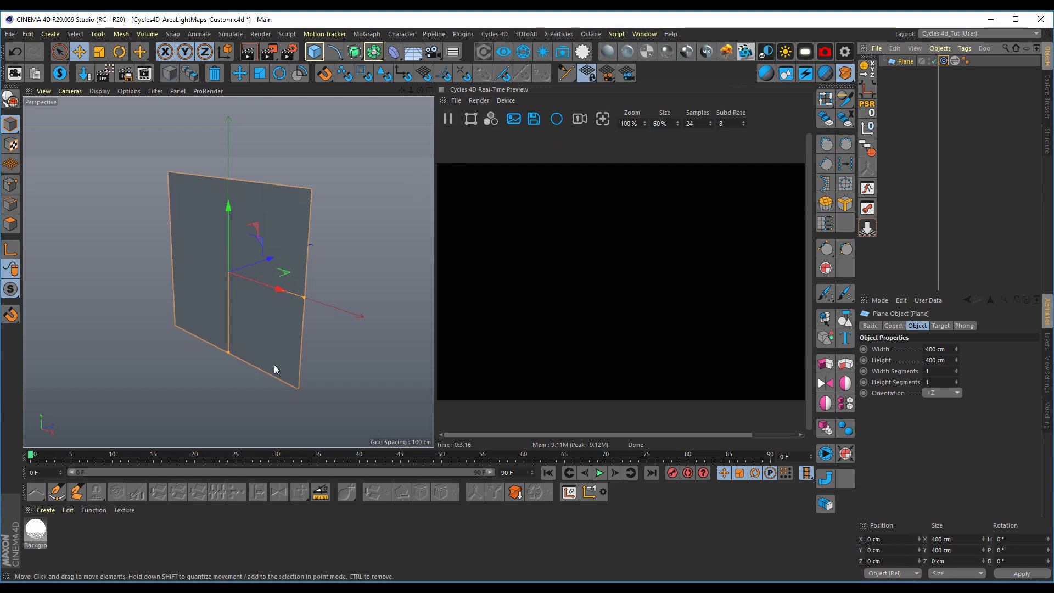
Create a Cycles 4D Emission surface material named Area Light and assign it to the plane
{"action": "left_click", "coordinate": [46, 510]}
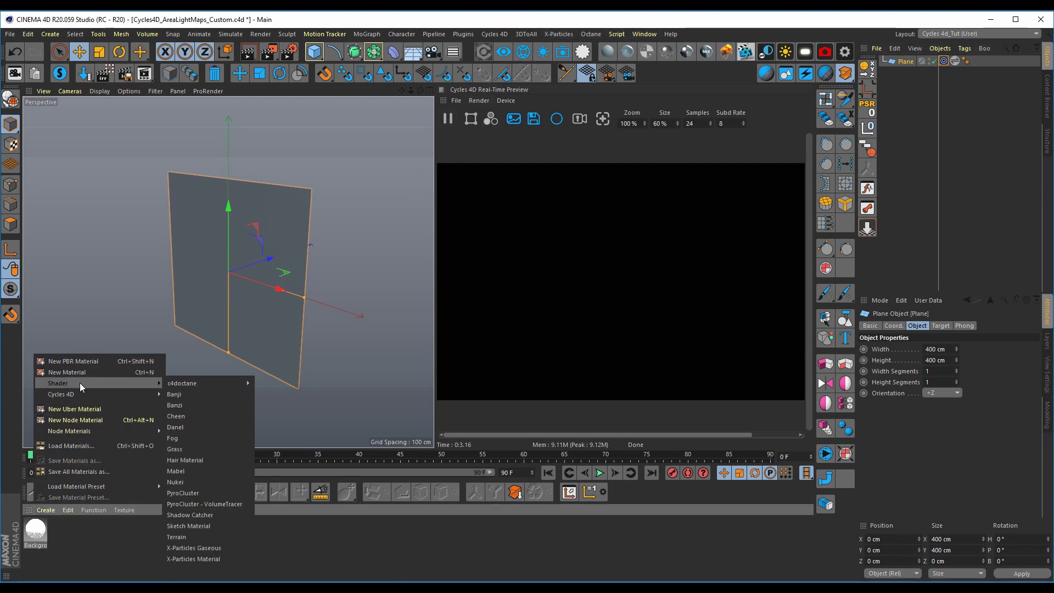
{"action": "mouse_move", "coordinate": [118, 395]}
{"action": "mouse_move", "coordinate": [192, 432]}
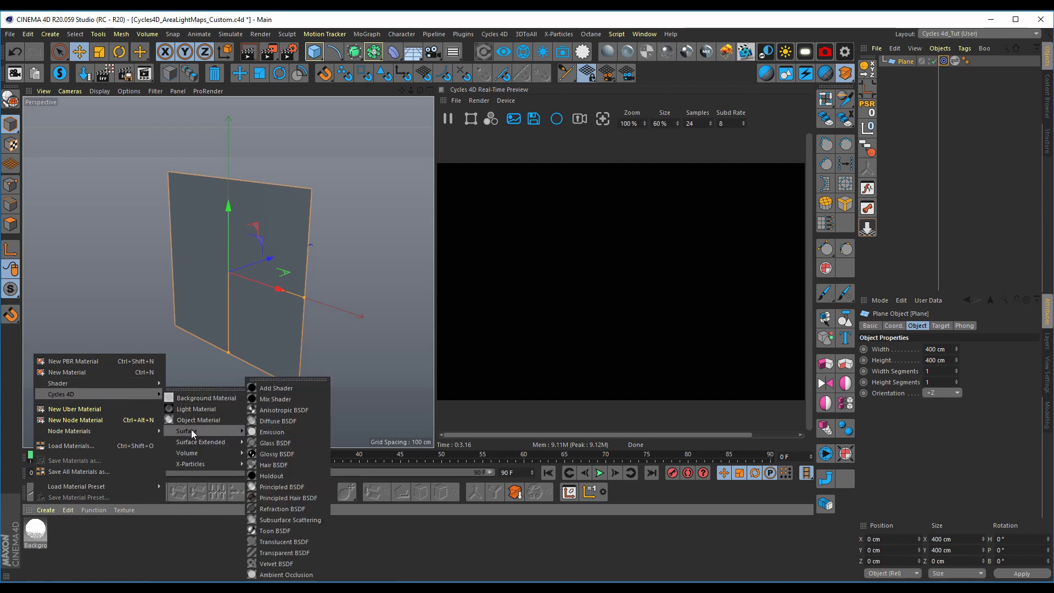
{"action": "left_click", "coordinate": [284, 433]}
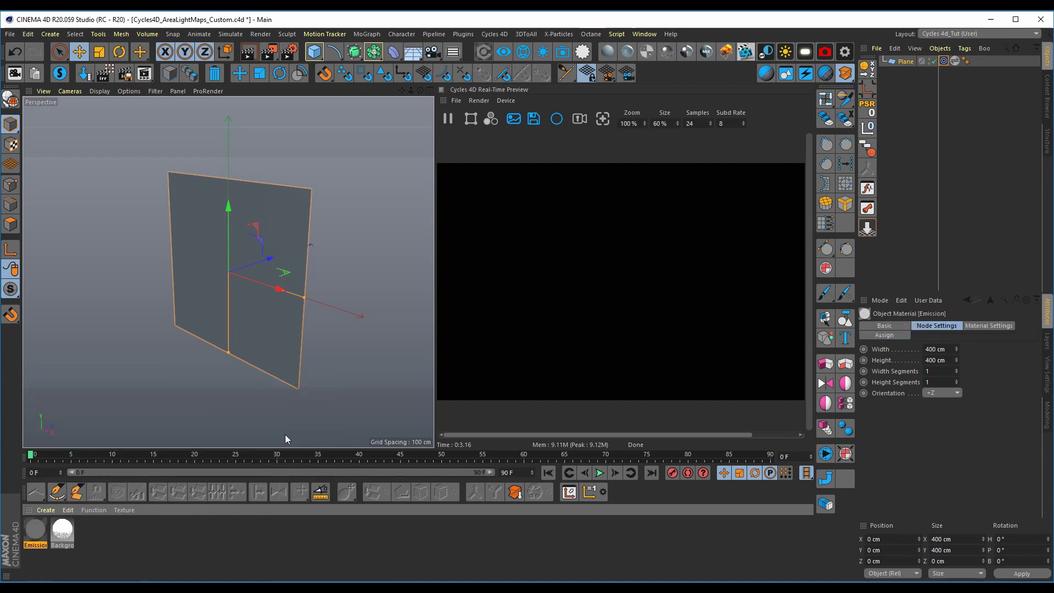
{"action": "double_click", "coordinate": [38, 546]}
{"action": "type", "text": "A"}
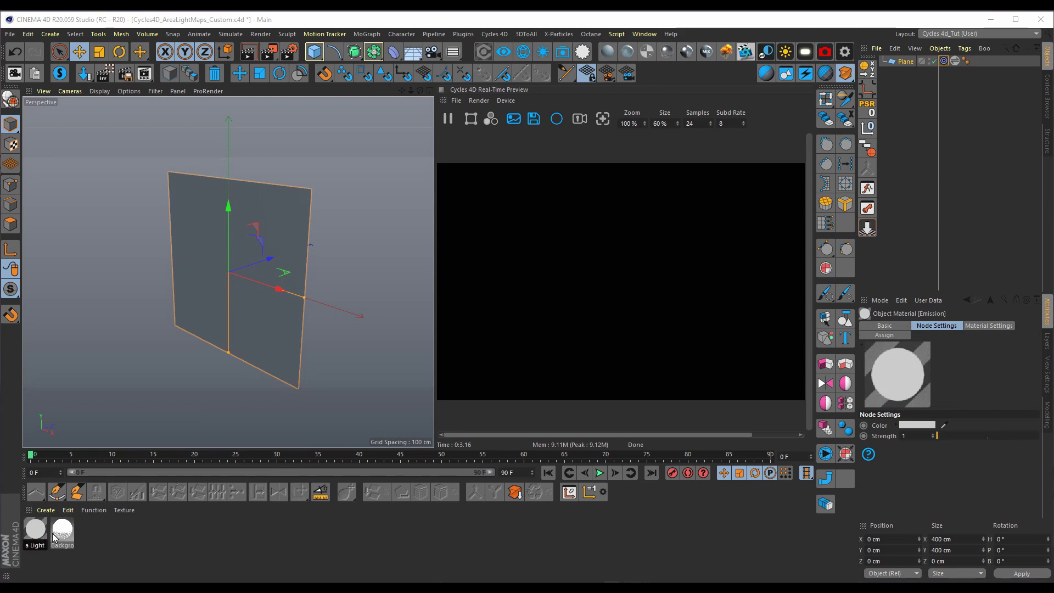
{"action": "type", "text": "rea Light"}
{"action": "key", "text": "Return"}
{"action": "left_click_drag", "start_coordinate": [35, 528], "coordinate": [220, 245]}
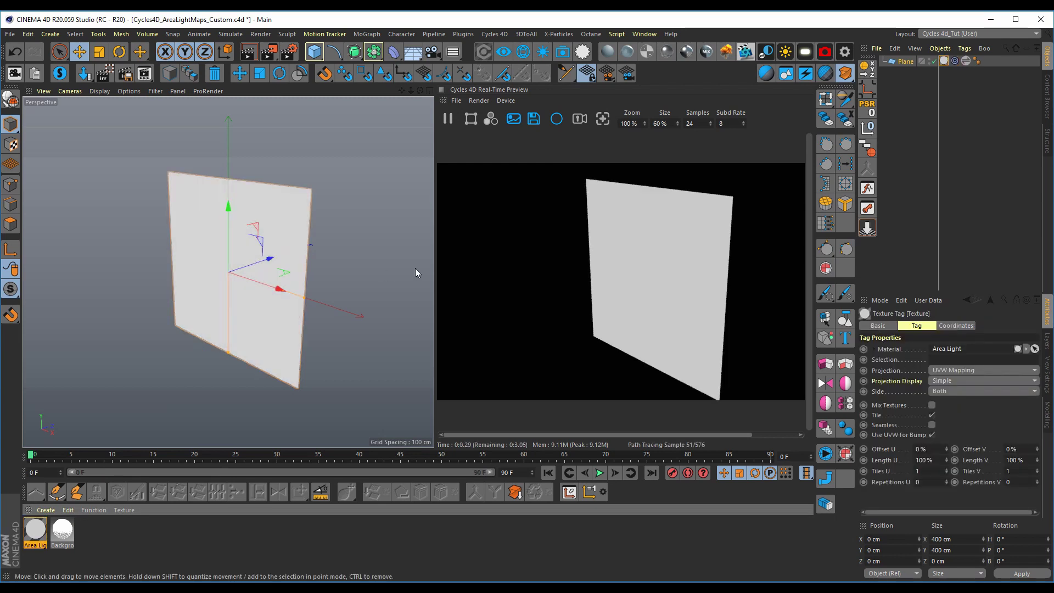
{"action": "left_click_drag", "start_coordinate": [233, 297], "coordinate": [325, 277], "text": "alt"}
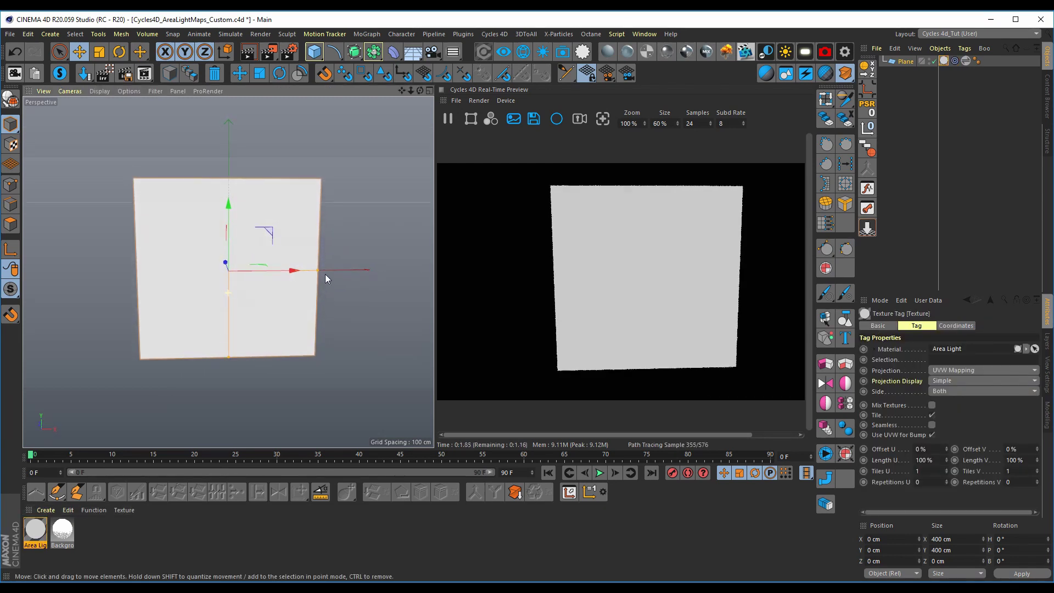
Open the Area Light material in the Node Editor and fit its window and node graph beside the render preview
{"action": "double_click", "coordinate": [35, 529]}
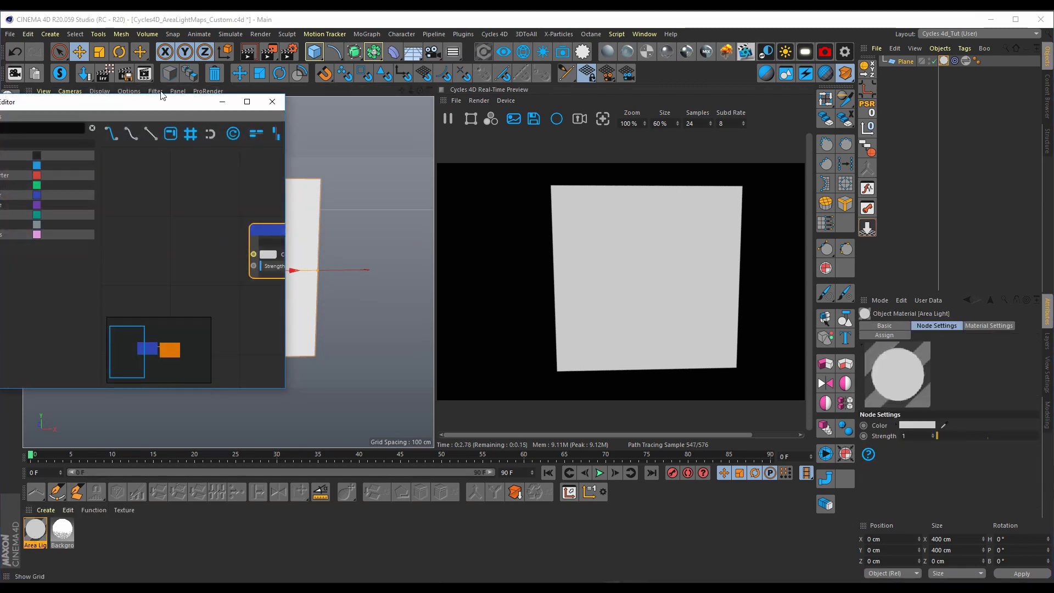
{"action": "left_click_drag", "start_coordinate": [165, 103], "coordinate": [237, 102]}
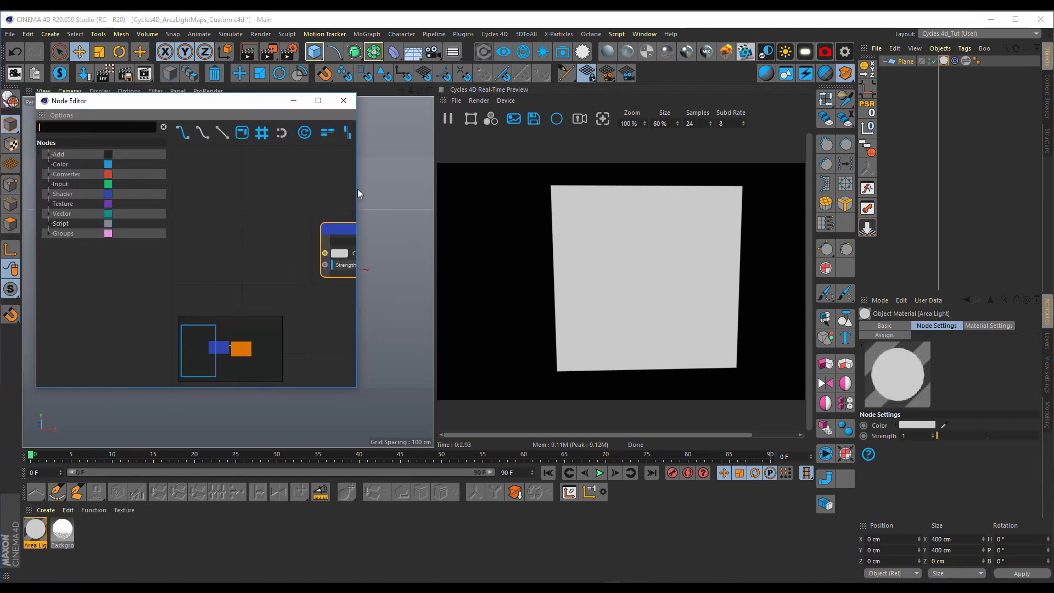
{"action": "left_click_drag", "start_coordinate": [356, 192], "coordinate": [982, 203]}
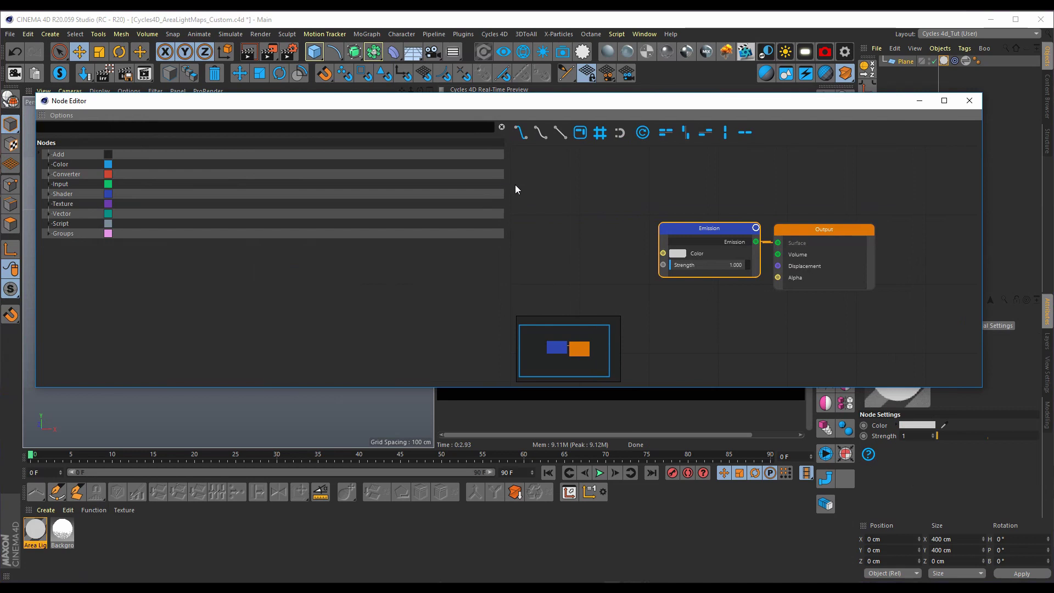
{"action": "mouse_move", "coordinate": [386, 106]}
{"action": "left_mouse_down"}
{"action": "mouse_move", "coordinate": [449, 107]}
{"action": "mouse_move", "coordinate": [389, 94]}
{"action": "left_mouse_up"}
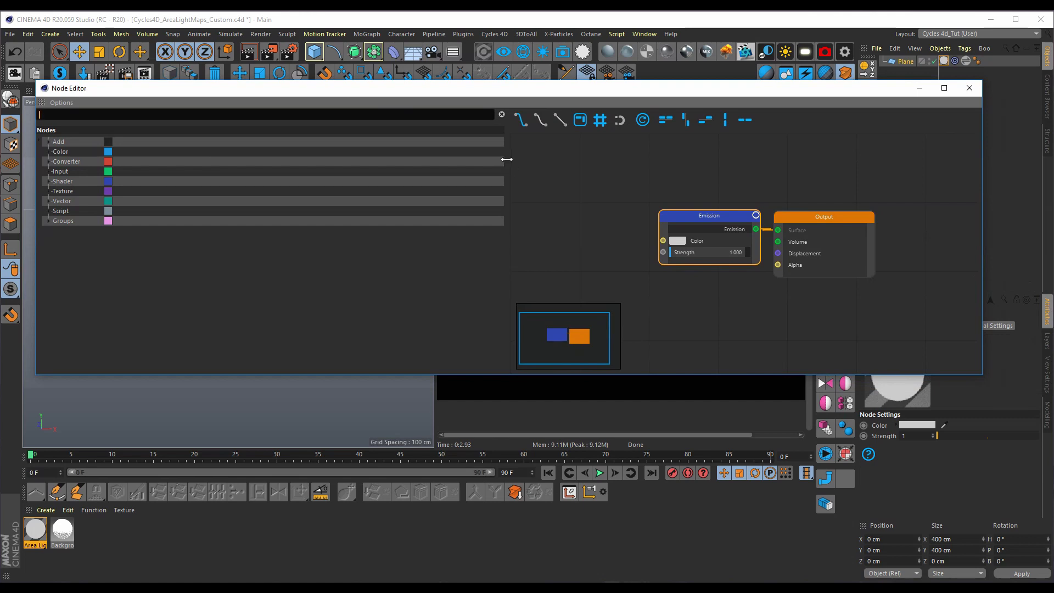
{"action": "left_click_drag", "start_coordinate": [506, 160], "coordinate": [169, 159]}
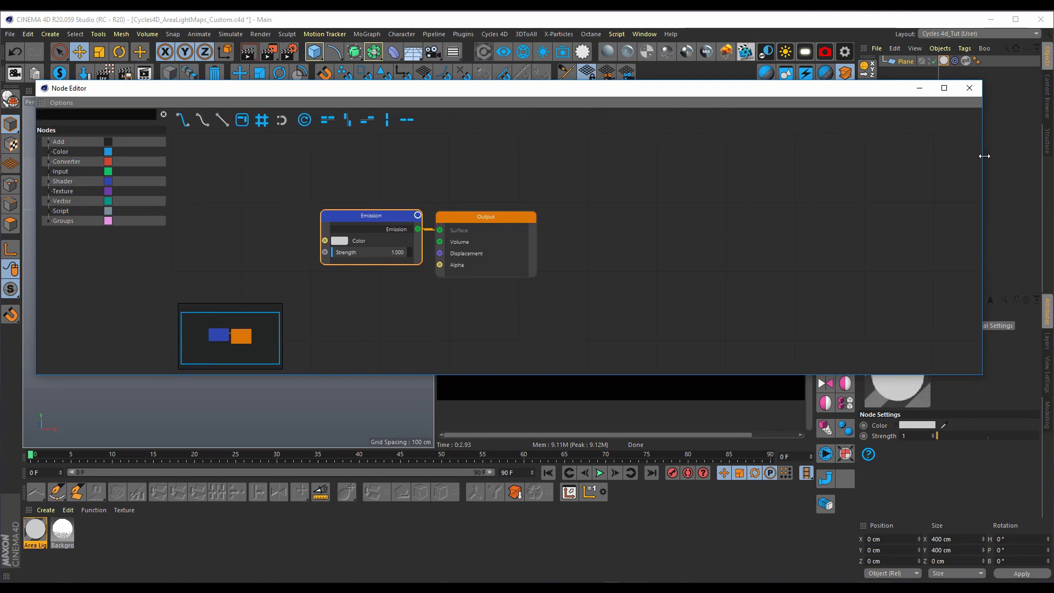
{"action": "left_click_drag", "start_coordinate": [977, 158], "coordinate": [438, 260]}
{"action": "type", "text": "1"}
{"action": "left_click_drag", "start_coordinate": [346, 221], "coordinate": [285, 216]}
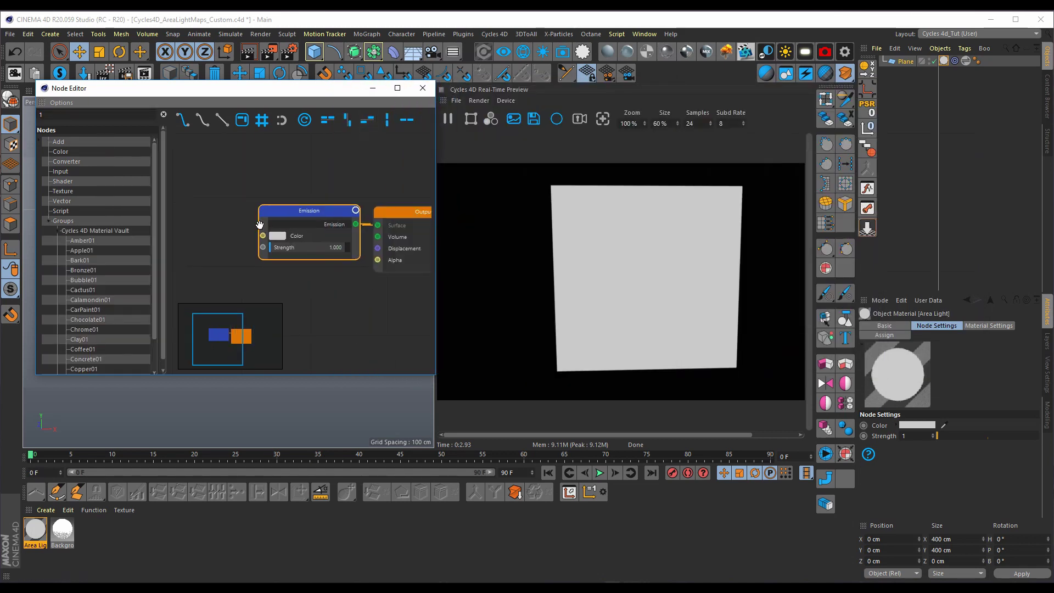
Add an Image Texture node to the Area Light material and connect its color output to the Emission node's Color
{"action": "scroll", "coordinate": [296, 212], "scroll_direction": "down", "scroll_amount": 5}
{"action": "key", "text": "BackSpace"}
{"action": "type", "text": "im"}
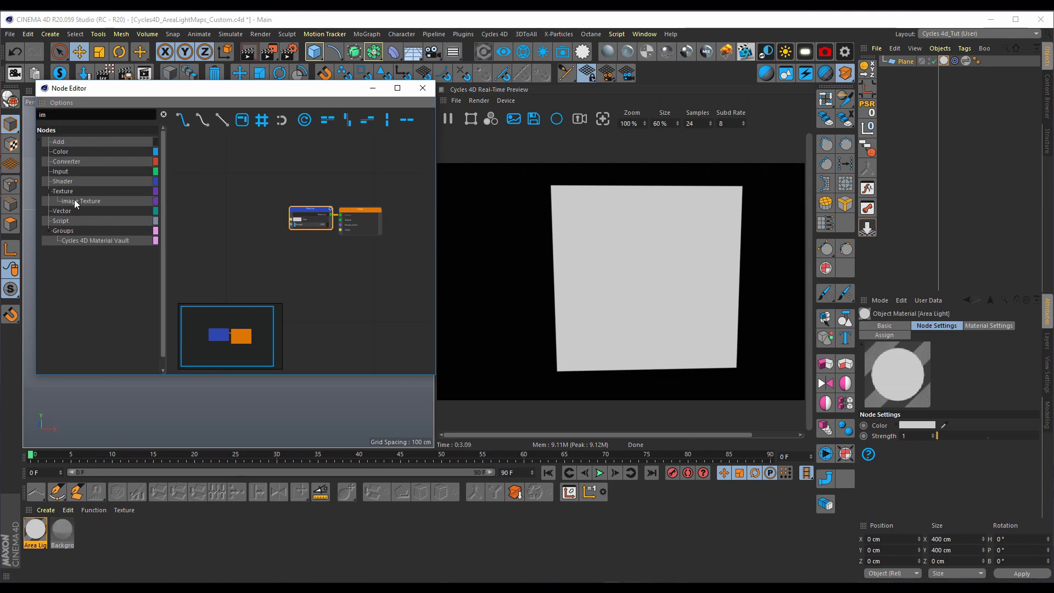
{"action": "left_click_drag", "start_coordinate": [77, 201], "coordinate": [187, 204]}
{"action": "left_click_drag", "start_coordinate": [289, 227], "coordinate": [291, 219]}
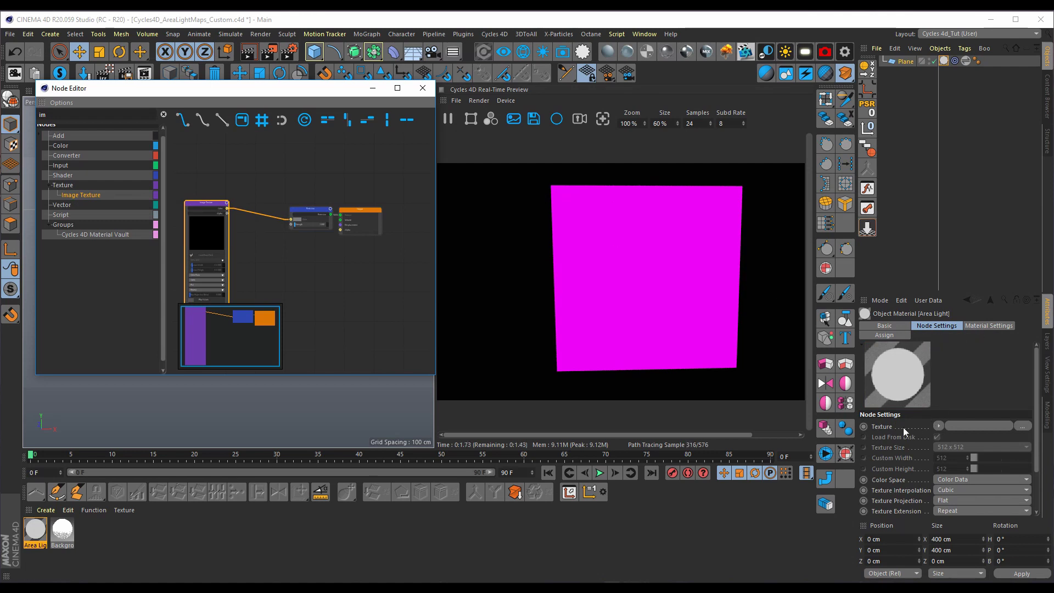
Link the Image Texture's Texture parameter to the plane's HDRI Link tag and load SoftBox Large from the Area Light Maps pack
{"action": "left_click_drag", "start_coordinate": [890, 428], "coordinate": [955, 261]}
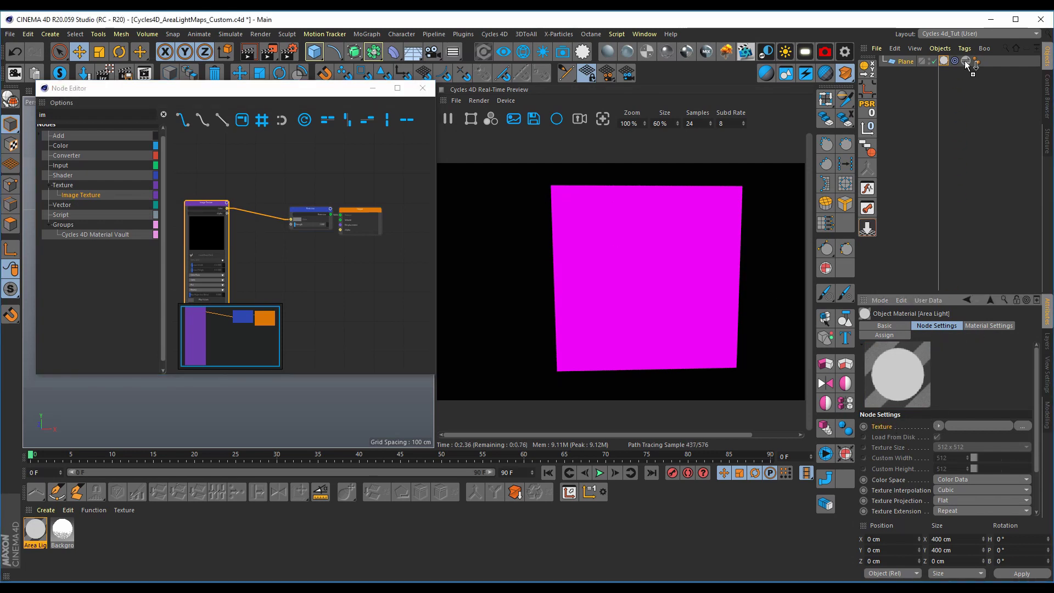
{"action": "left_click_drag", "start_coordinate": [965, 61], "coordinate": [967, 61]}
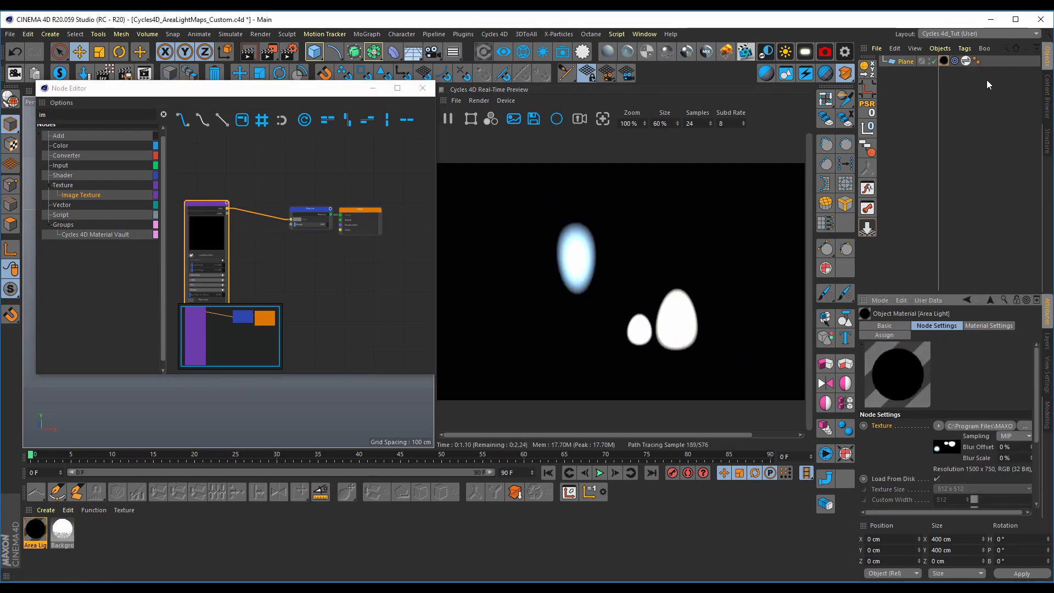
{"action": "left_click", "coordinate": [965, 61]}
{"action": "left_click", "coordinate": [911, 355]}
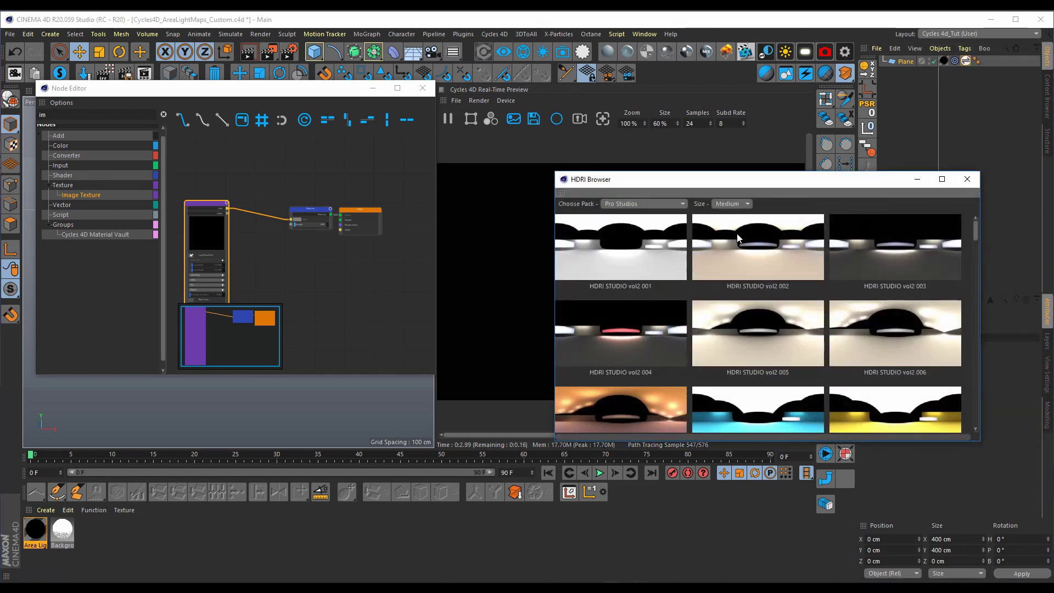
{"action": "left_click", "coordinate": [666, 204]}
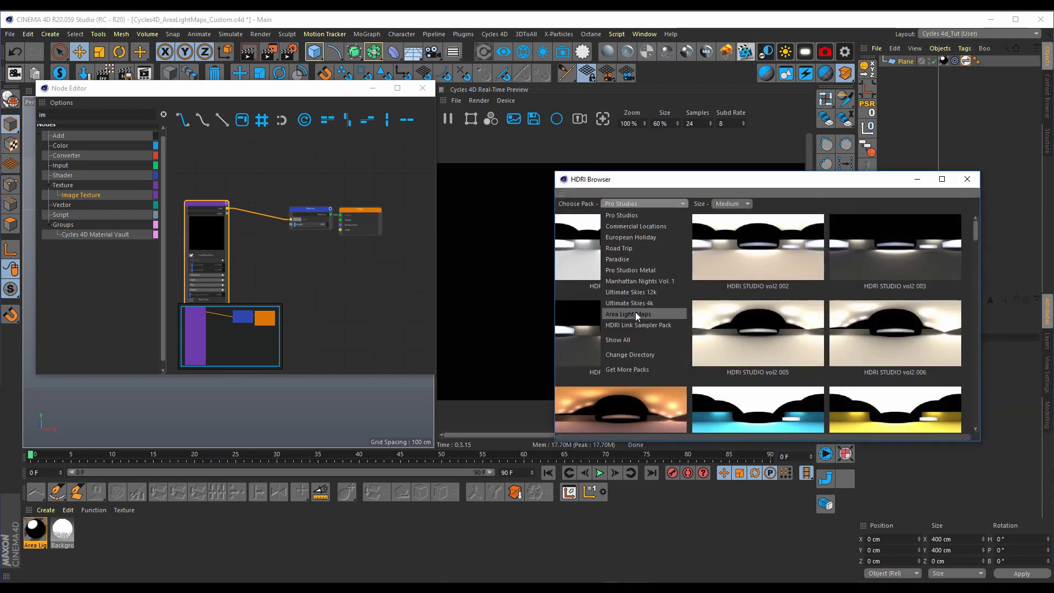
{"action": "left_click", "coordinate": [635, 312]}
{"action": "scroll", "coordinate": [690, 335], "scroll_direction": "down", "scroll_amount": 3}
{"action": "scroll", "coordinate": [713, 297], "scroll_direction": "down", "scroll_amount": 2}
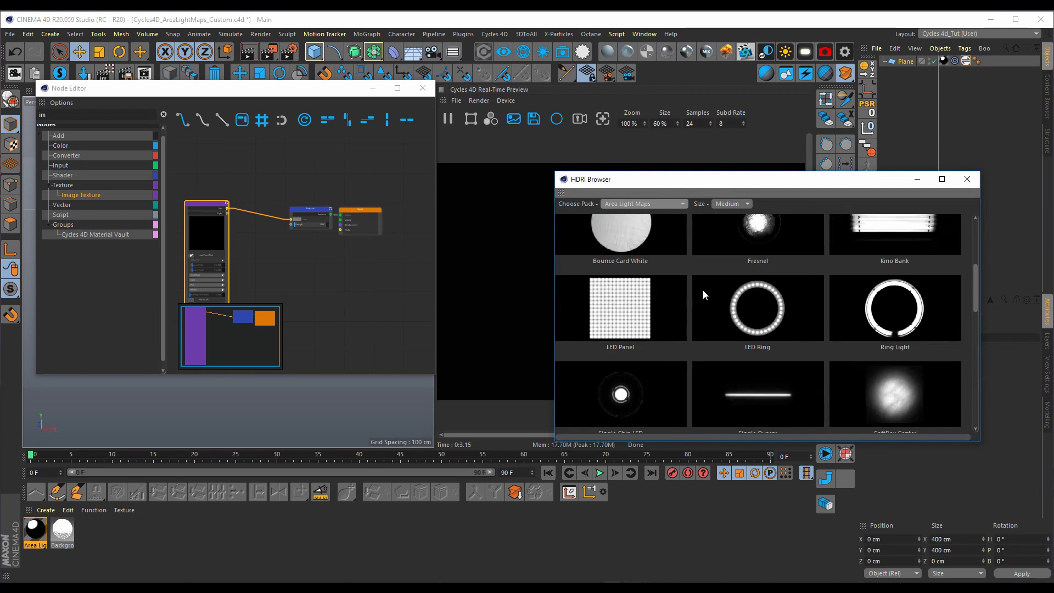
{"action": "scroll", "coordinate": [729, 297], "scroll_direction": "down", "scroll_amount": 2}
{"action": "scroll", "coordinate": [667, 313], "scroll_direction": "down", "scroll_amount": 1}
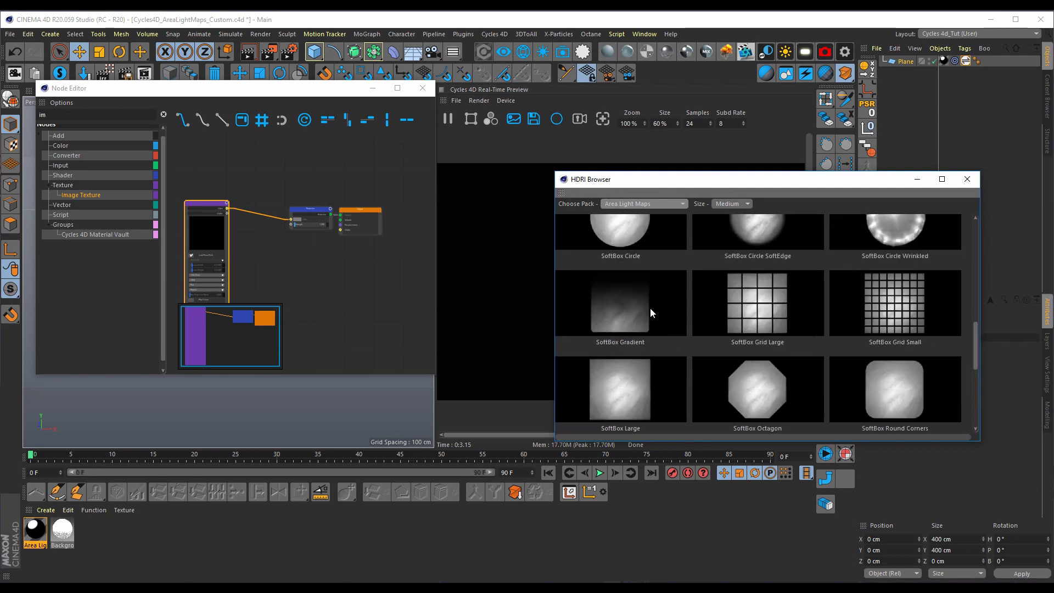
{"action": "double_click", "coordinate": [634, 378]}
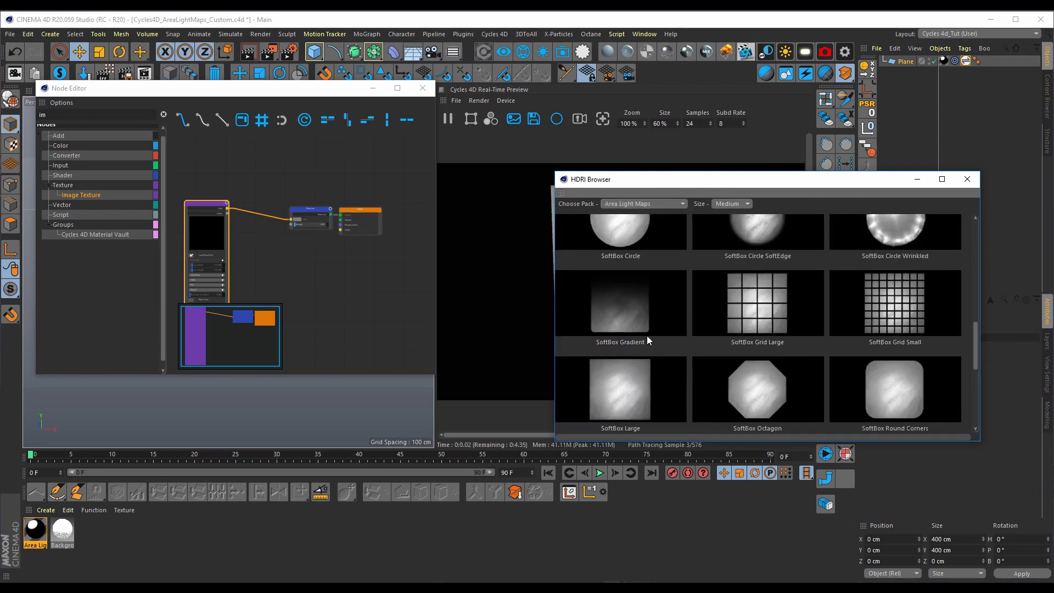
{"action": "left_click", "coordinate": [968, 181]}
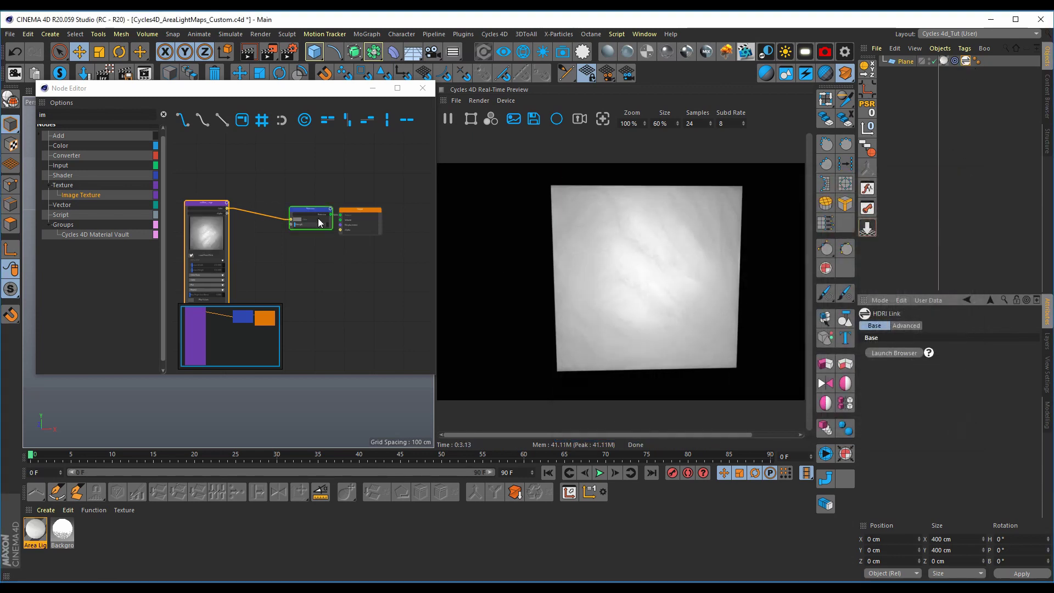
Rearrange the Image Texture, Emission and Output nodes so they are evenly spaced in the node graph
{"action": "middle_click_drag", "start_coordinate": [277, 208], "coordinate": [309, 213]}
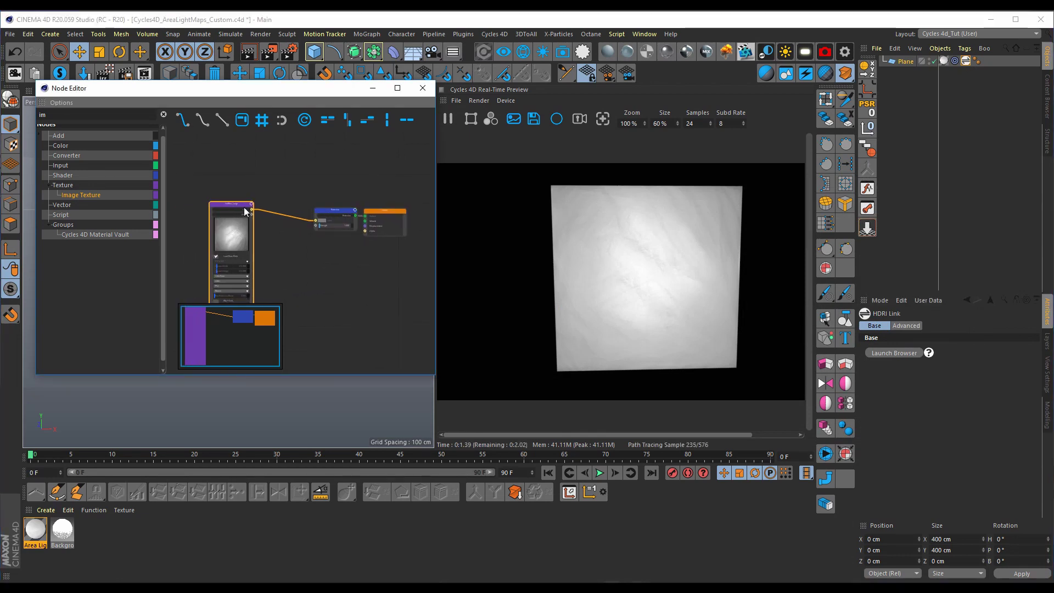
{"action": "left_click", "coordinate": [244, 211]}
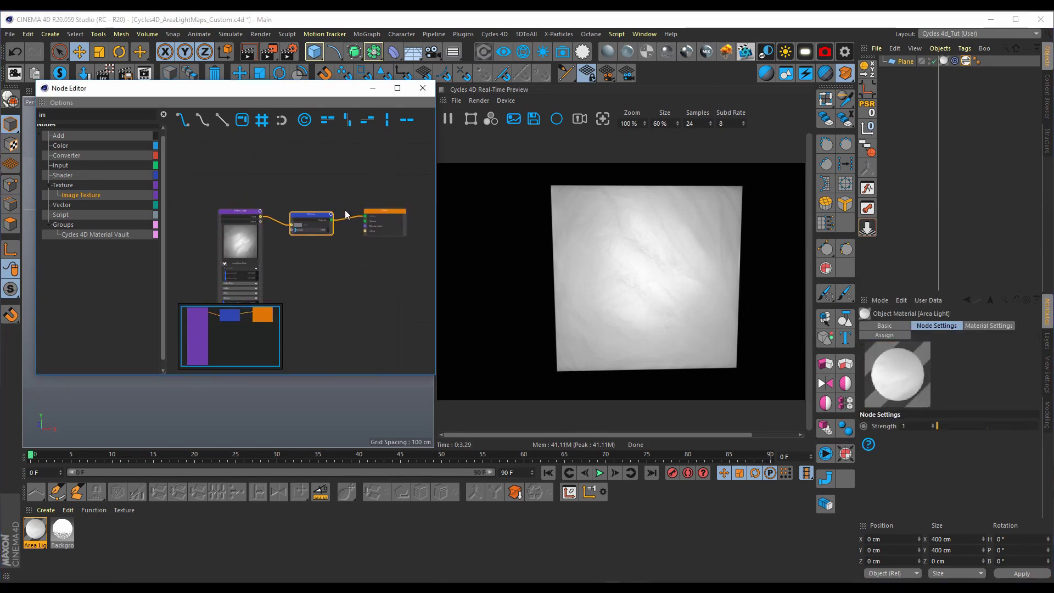
{"action": "left_click", "coordinate": [386, 215]}
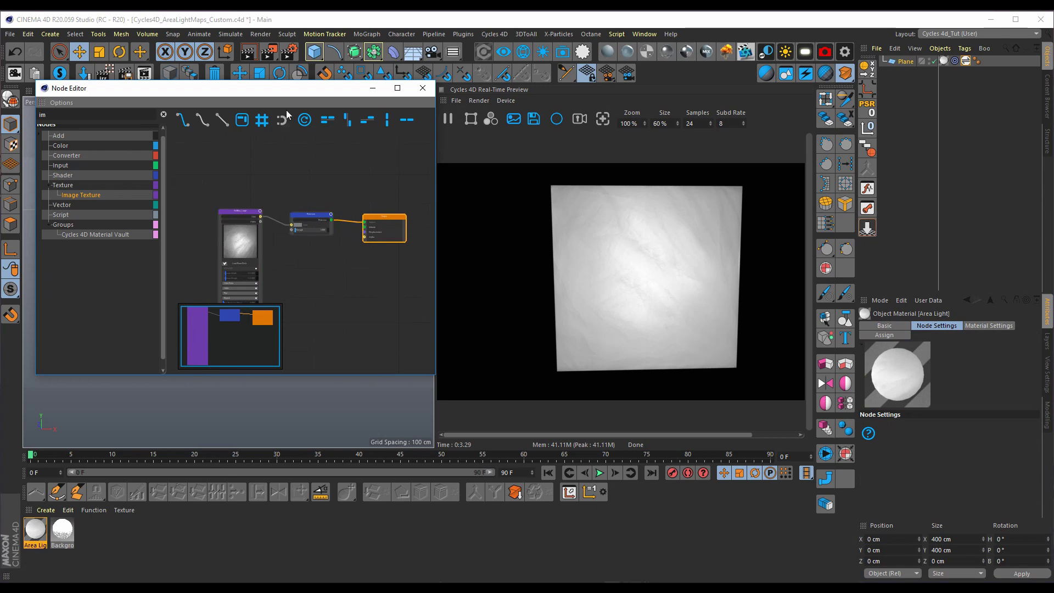
{"action": "scroll", "coordinate": [272, 186], "scroll_direction": "up", "scroll_amount": 2}
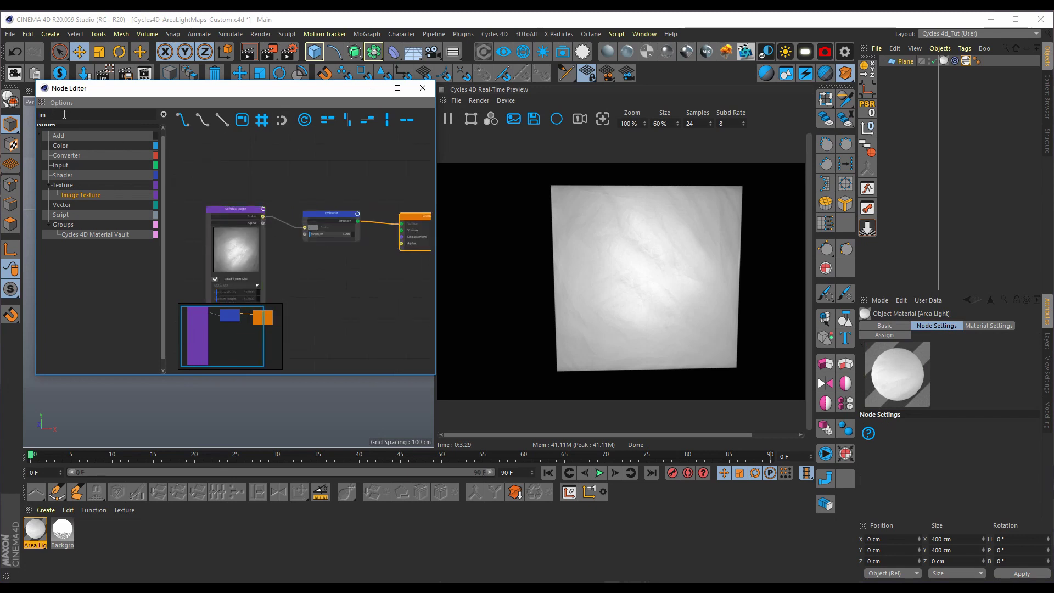
Find the Blackbody converter node and place it above the Image Texture node
{"action": "left_click_drag", "start_coordinate": [64, 115], "coordinate": [12, 104]}
{"action": "type", "text": "c"}
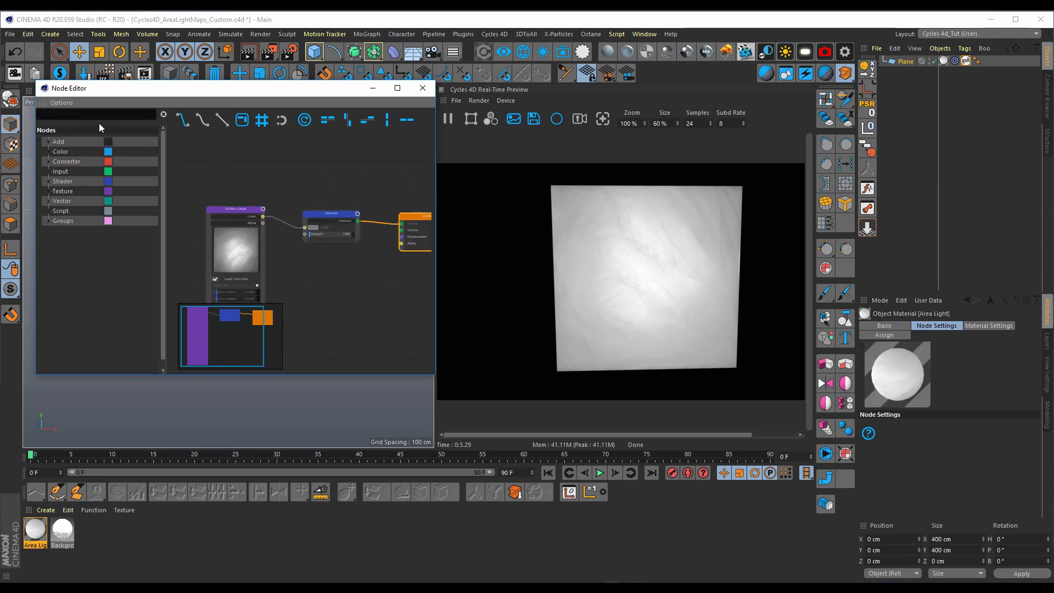
{"action": "key", "text": "BackSpace"}
{"action": "type", "text": "b"}
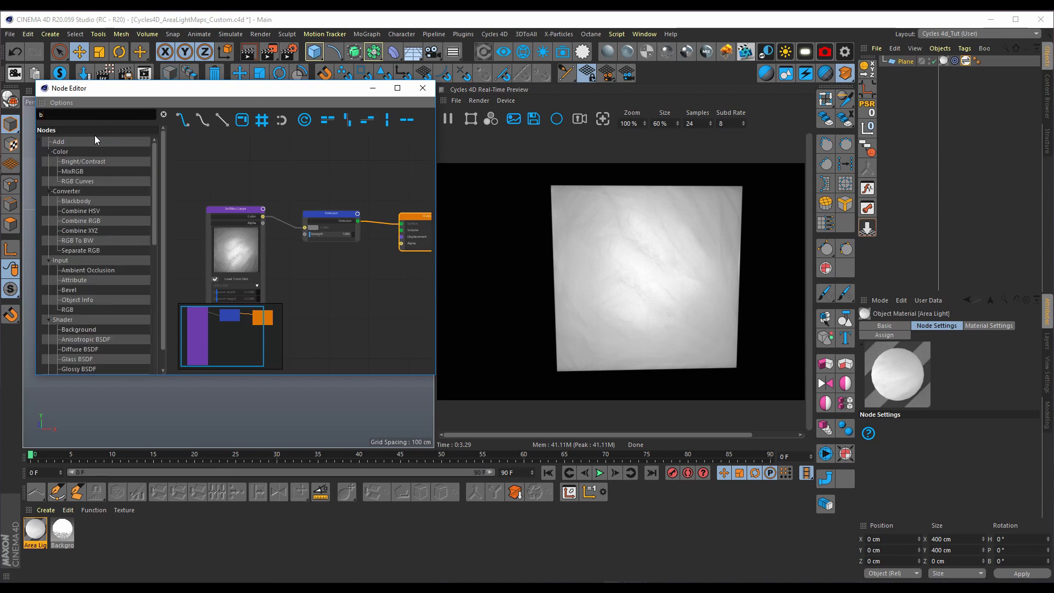
{"action": "type", "text": "lack"}
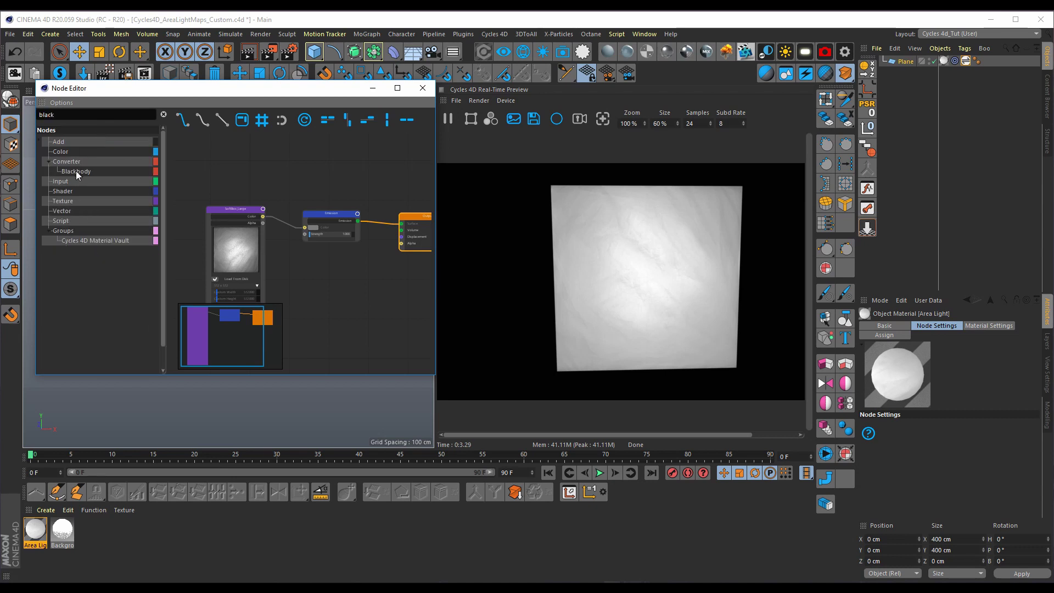
{"action": "left_click_drag", "start_coordinate": [76, 171], "coordinate": [223, 170]}
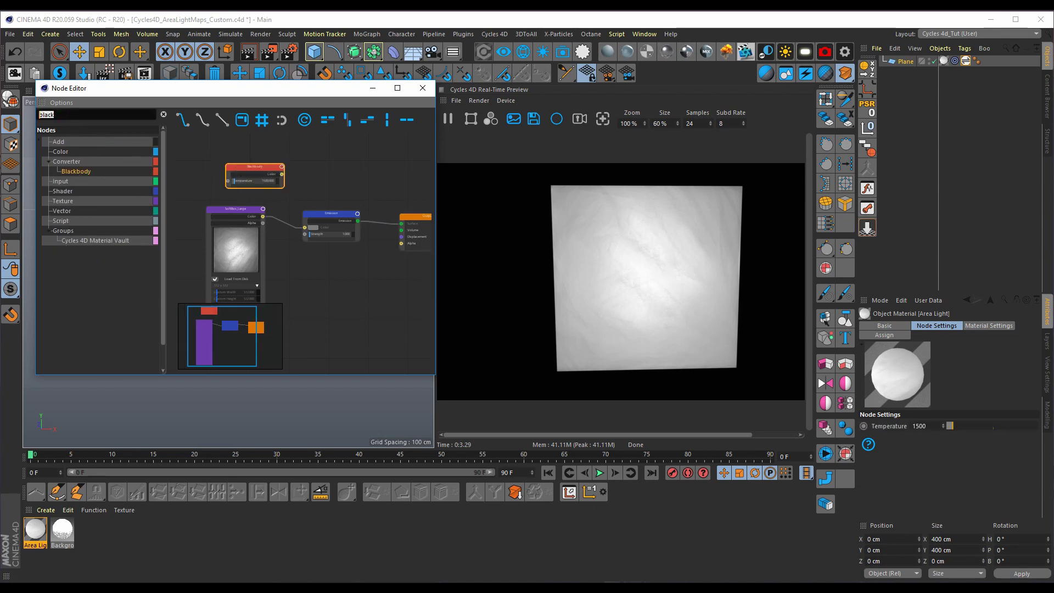
Add a MixRGB node beside the Blackbody node and set its type to Multiply
{"action": "type", "text": "mix"}
{"action": "left_click_drag", "start_coordinate": [73, 162], "coordinate": [236, 160]}
{"action": "left_click_drag", "start_coordinate": [332, 176], "coordinate": [290, 157]}
{"action": "left_click", "coordinate": [311, 168]}
{"action": "left_click", "coordinate": [305, 197]}
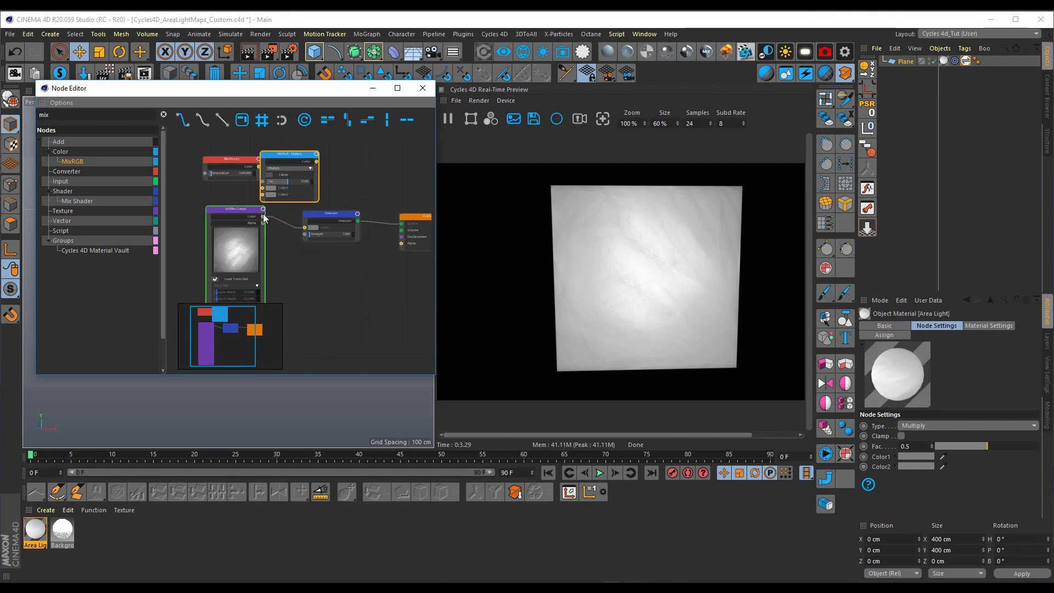
Connect the Blackbody and Image Texture colors to the MixRGB node's Color1 and Color2, and its output to the Emission Color
{"action": "left_click", "coordinate": [266, 206]}
{"action": "left_click_drag", "start_coordinate": [264, 201], "coordinate": [233, 201]}
{"action": "left_click", "coordinate": [230, 166]}
{"action": "left_click_drag", "start_coordinate": [231, 163], "coordinate": [280, 158]}
{"action": "left_click_drag", "start_coordinate": [327, 214], "coordinate": [346, 213]}
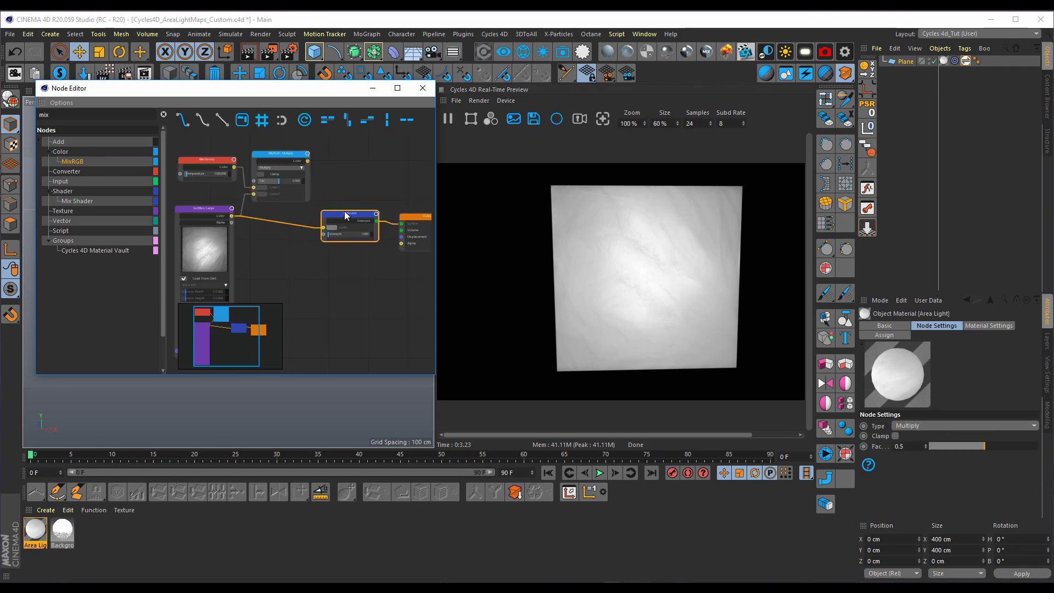
{"action": "left_click_drag", "start_coordinate": [308, 161], "coordinate": [277, 180]}
Set the Blackbody node's temperature to 6500
{"action": "left_click", "coordinate": [214, 165]}
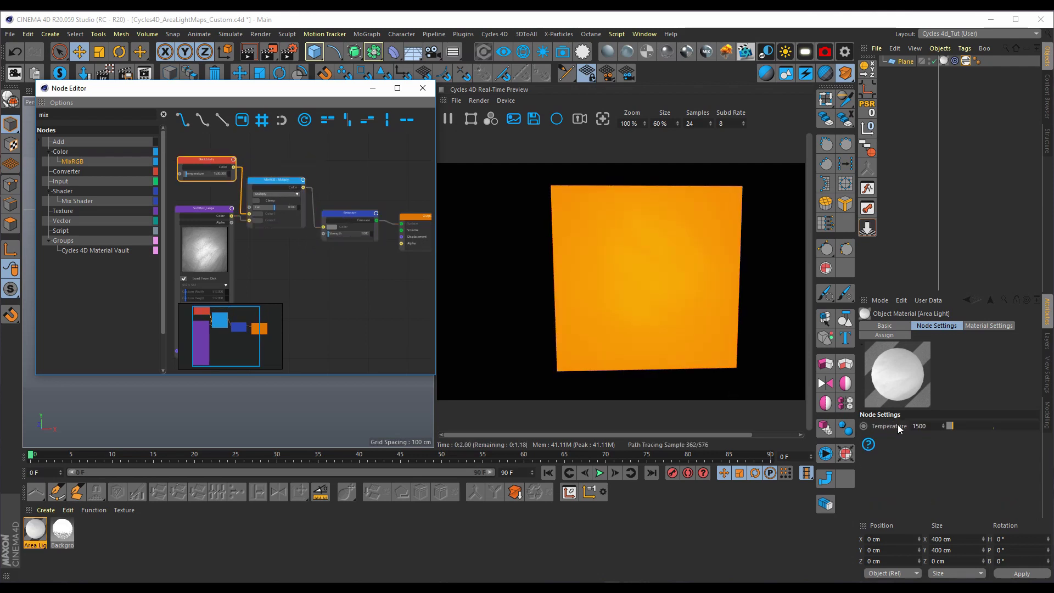
{"action": "left_click_drag", "start_coordinate": [928, 427], "coordinate": [906, 426]}
{"action": "type", "text": "6500"}
{"action": "key", "text": "Return"}
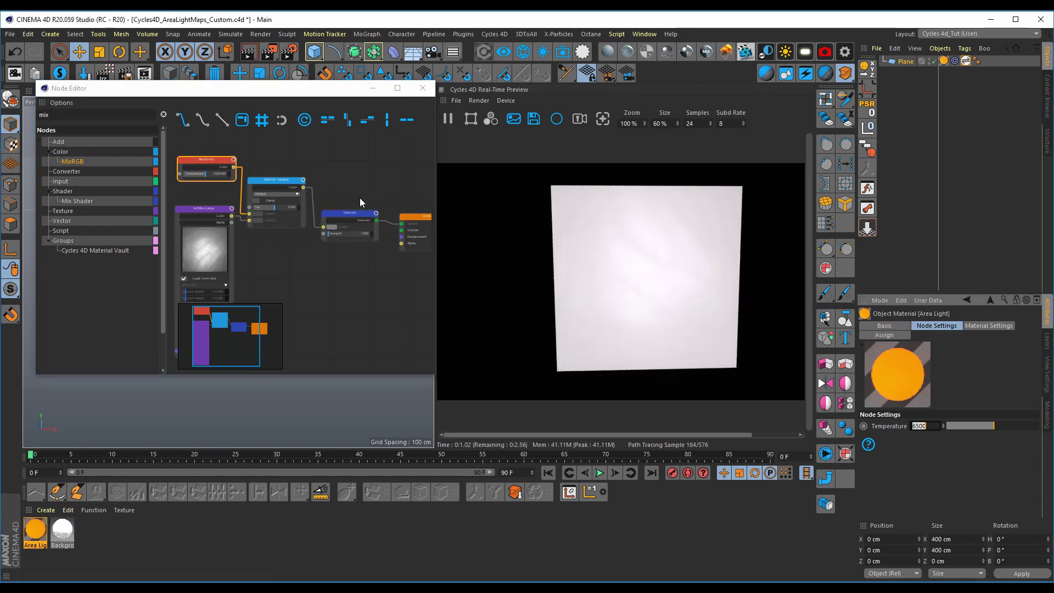
Test a Blackbody temperature of 1 and return it to 6500
{"action": "type", "text": "1"}
{"action": "left_click_drag", "start_coordinate": [267, 232], "coordinate": [306, 229]}
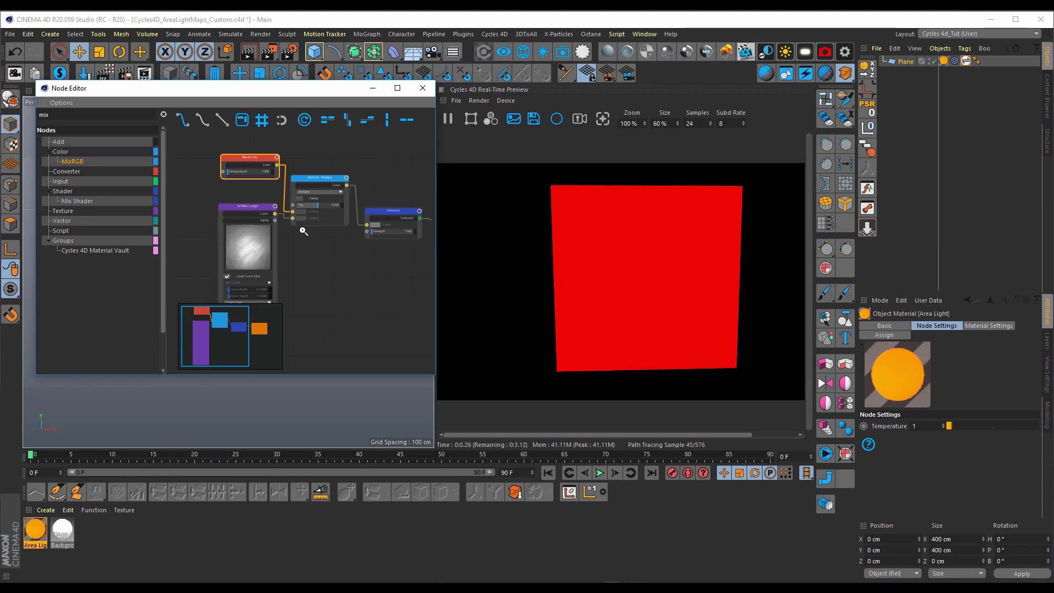
{"action": "scroll", "coordinate": [306, 229], "scroll_direction": "down", "scroll_amount": 2}
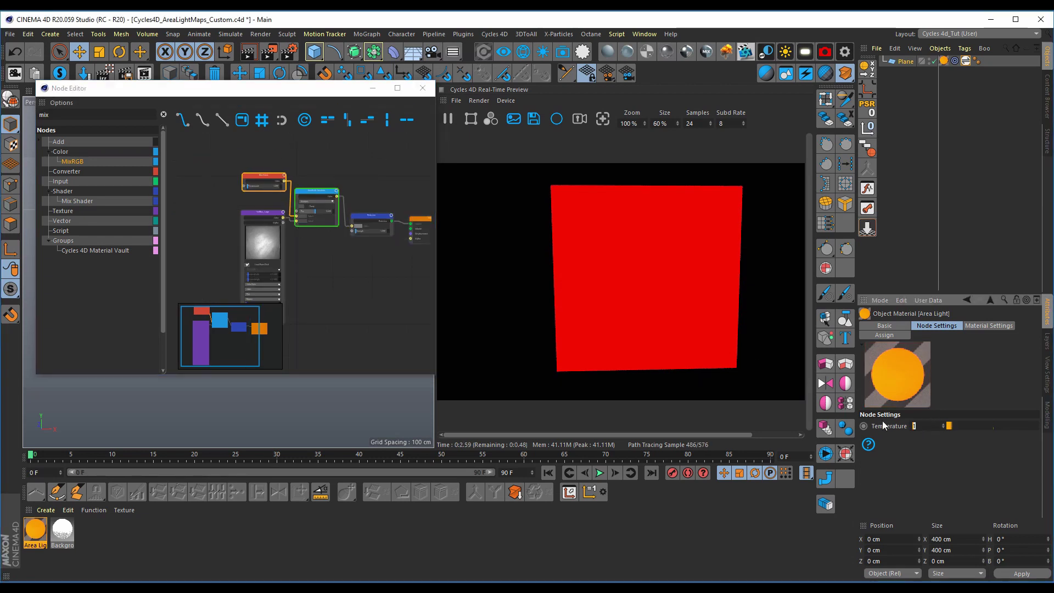
{"action": "type", "text": "65"}
{"action": "key", "text": "Return"}
{"action": "type", "text": "00"}
{"action": "key", "text": "Return"}
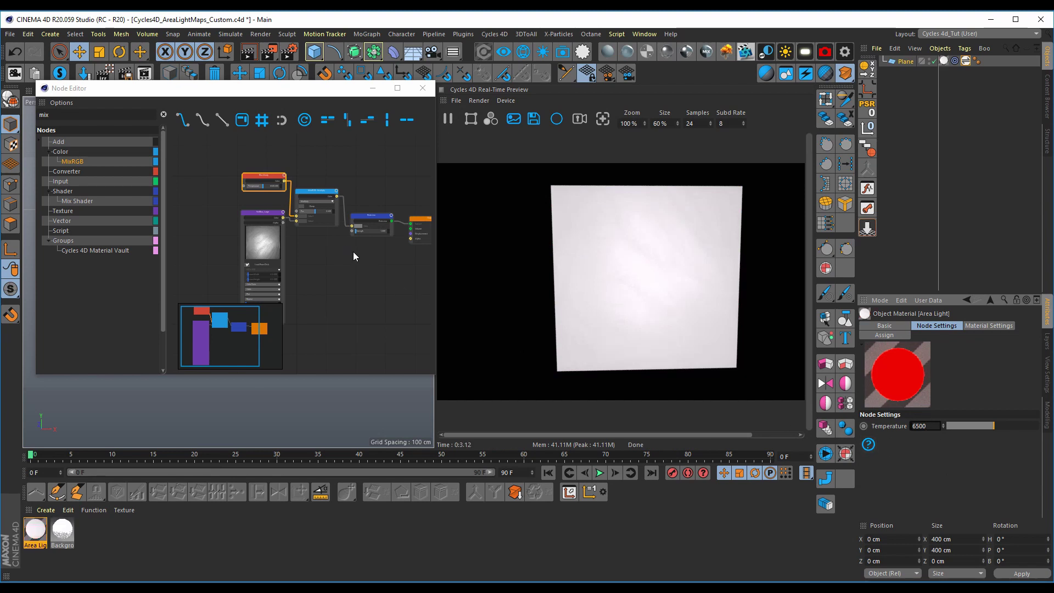
Find the Mapping vector node and place it before the Image Texture node
{"action": "middle_click_drag", "start_coordinate": [229, 222], "coordinate": [262, 234]}
{"action": "key", "text": "BackSpace"}
{"action": "key", "text": "BackSpace"}
{"action": "key", "text": "BackSpace"}
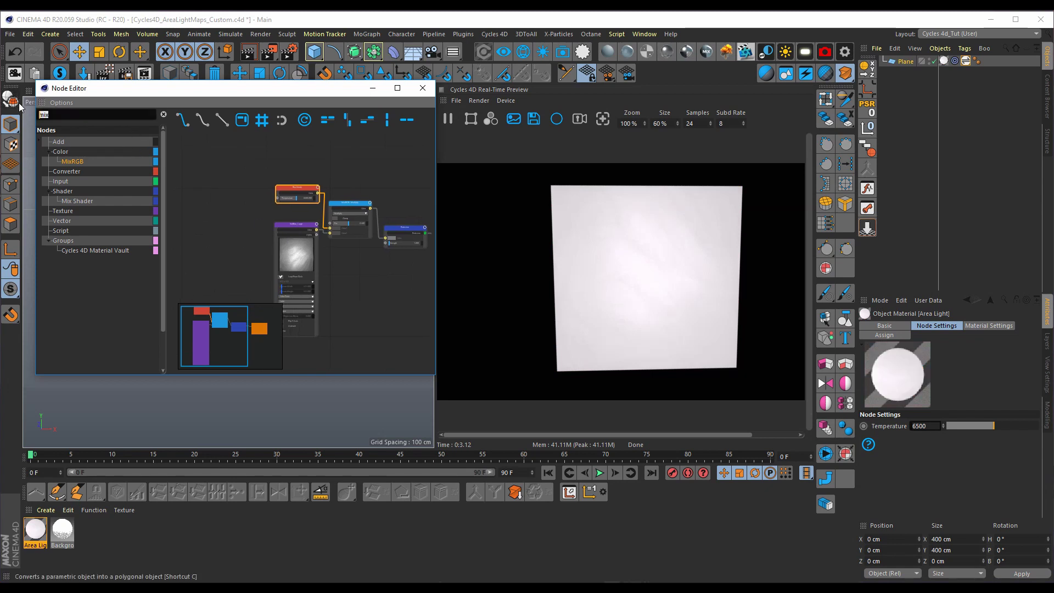
{"action": "type", "text": "mapp"}
{"action": "left_click_drag", "start_coordinate": [74, 211], "coordinate": [279, 210]}
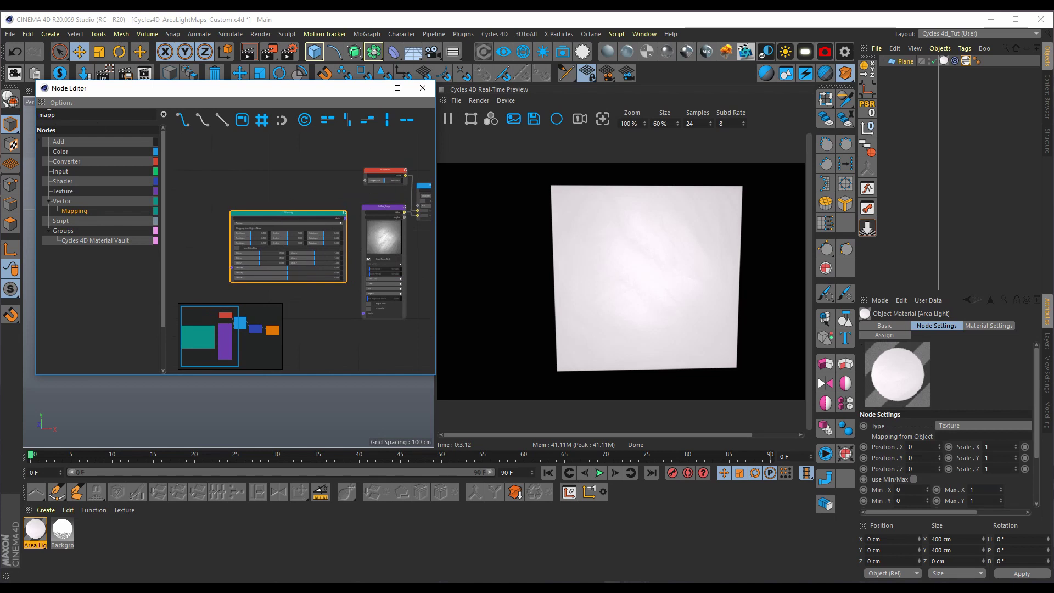
Add a Texture Coordinate node and connect its Generated output to the Mapping node's vector input
{"action": "type", "text": "tex"}
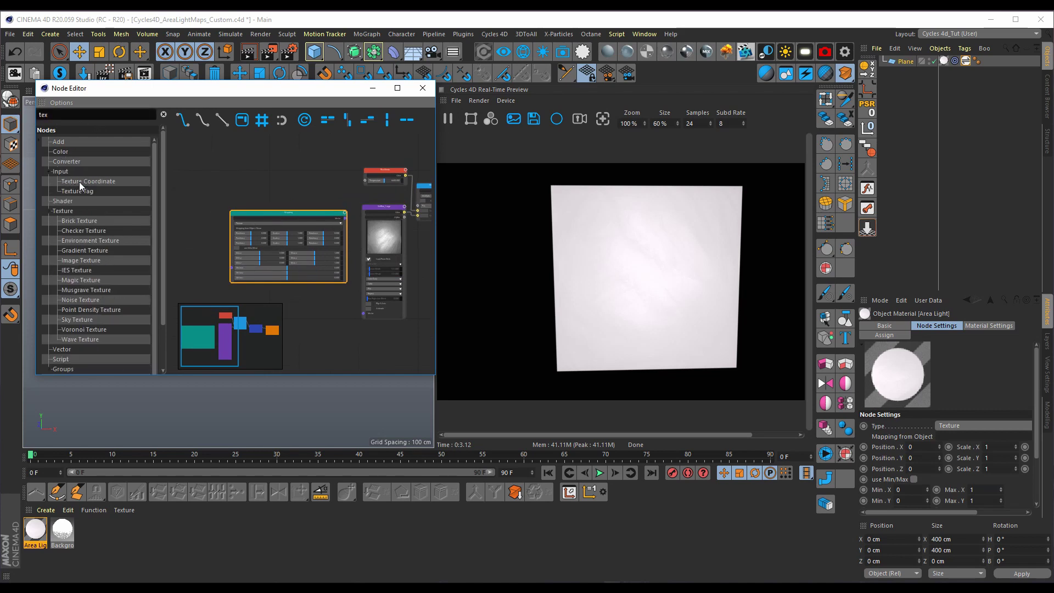
{"action": "left_click_drag", "start_coordinate": [79, 182], "coordinate": [186, 191]}
{"action": "scroll", "coordinate": [216, 237], "scroll_direction": "up", "scroll_amount": 3}
{"action": "middle_click_drag", "start_coordinate": [237, 225], "coordinate": [258, 212], "text": "alt"}
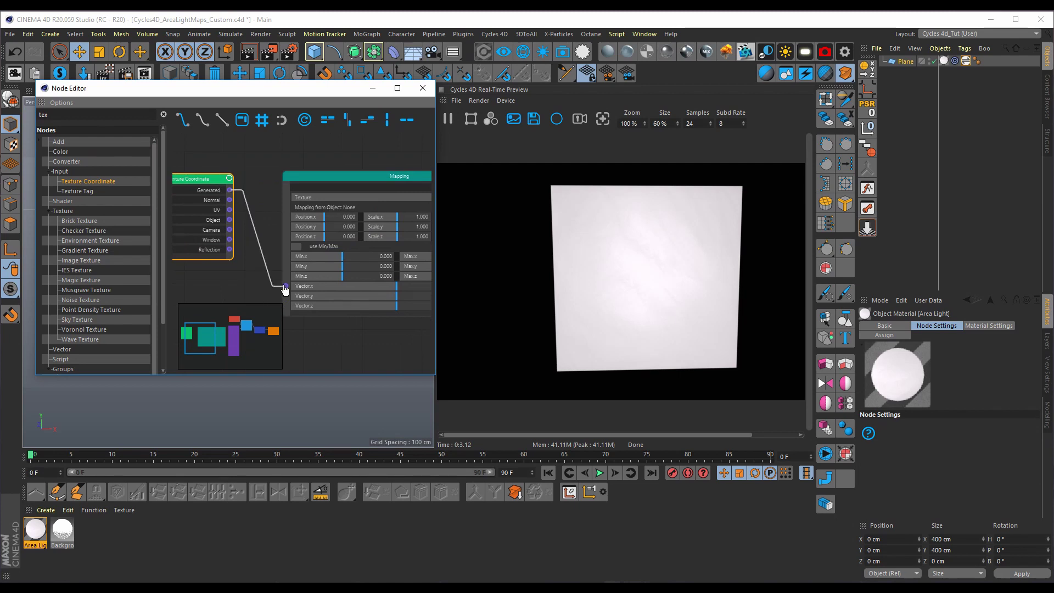
{"action": "left_click_drag", "start_coordinate": [285, 288], "coordinate": [285, 286]}
Connect the Mapping node's Vector output to the Image Texture node's Vector input
{"action": "middle_click_drag", "start_coordinate": [257, 249], "coordinate": [168, 244], "text": "alt"}
{"action": "middle_click_drag", "start_coordinate": [271, 224], "coordinate": [192, 220], "text": "alt"}
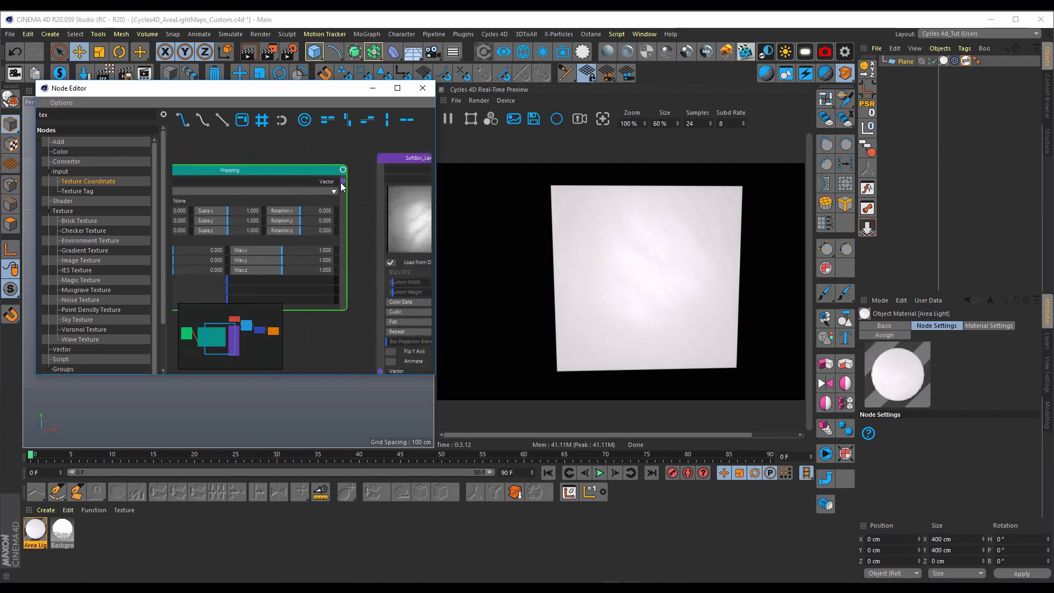
{"action": "scroll", "coordinate": [284, 180], "scroll_direction": "down", "scroll_amount": 2}
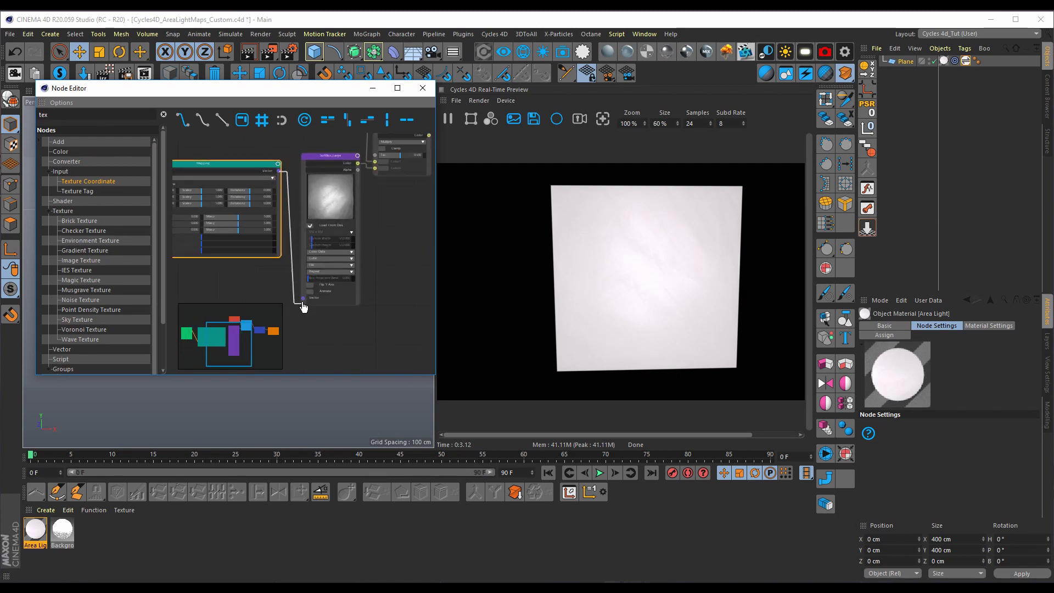
{"action": "left_click_drag", "start_coordinate": [304, 298], "coordinate": [304, 299]}
{"action": "scroll", "coordinate": [264, 228], "scroll_direction": "down", "scroll_amount": 2}
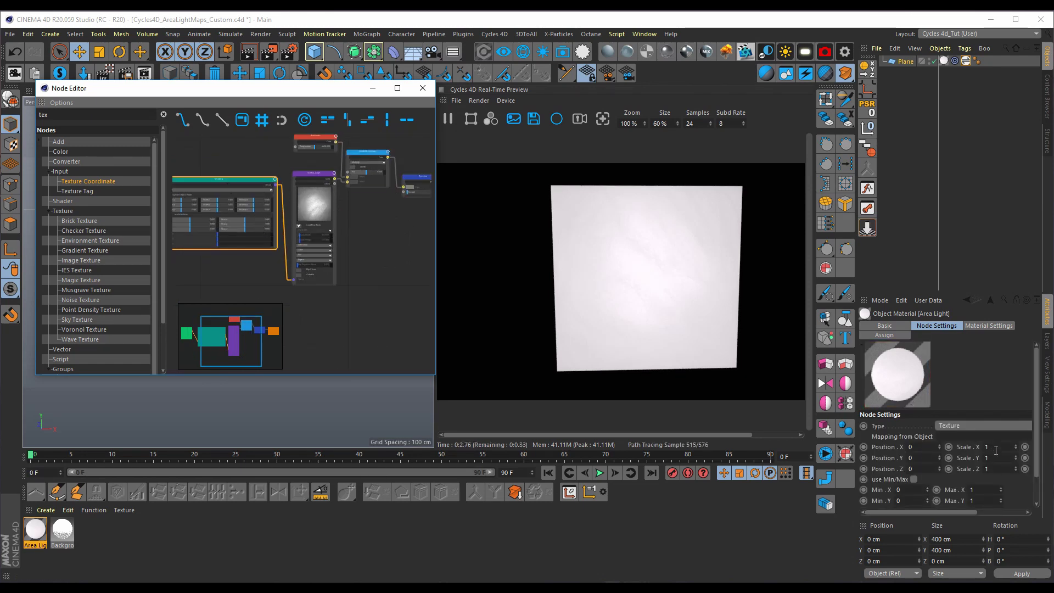
Tidy the positions of the Image Texture, Blackbody and MixRGB nodes in the graph
{"action": "middle_click_drag", "start_coordinate": [267, 193], "coordinate": [271, 239]}
{"action": "left_click_drag", "start_coordinate": [314, 221], "coordinate": [308, 227]}
{"action": "left_click", "coordinate": [318, 182]}
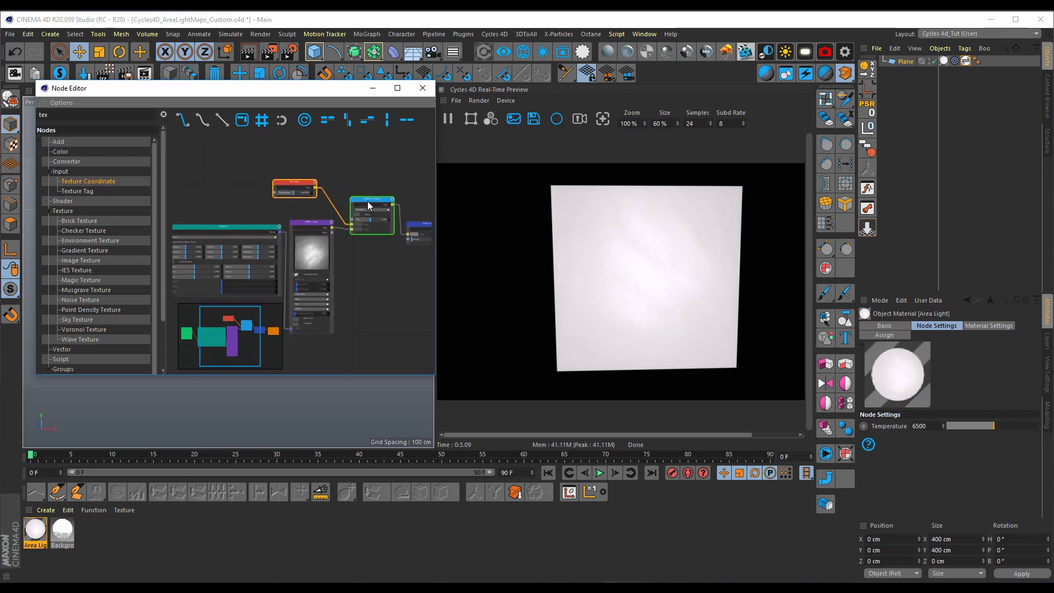
{"action": "left_click_drag", "start_coordinate": [367, 201], "coordinate": [266, 226]}
{"action": "middle_click_drag", "start_coordinate": [333, 216], "coordinate": [235, 216]}
Reopen the HDRI Browser from the plane's HDRI Link tag, load Bounce Card Gold and move the browser clear of the render preview
{"action": "left_click", "coordinate": [966, 60]}
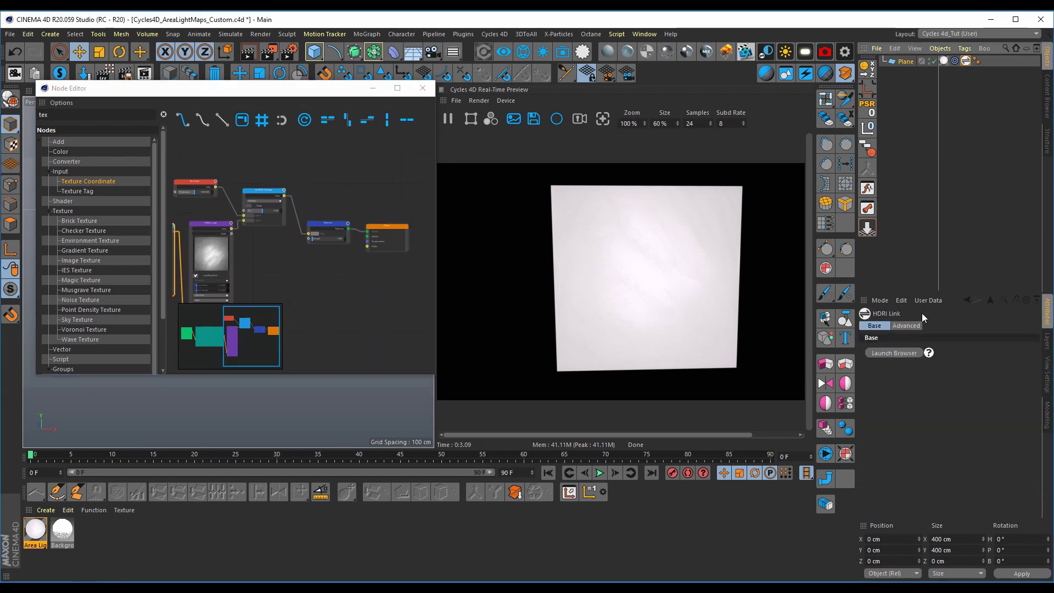
{"action": "left_click", "coordinate": [908, 351]}
{"action": "left_click_drag", "start_coordinate": [846, 310], "coordinate": [558, 142]}
{"action": "left_click_drag", "start_coordinate": [659, 150], "coordinate": [156, 106]}
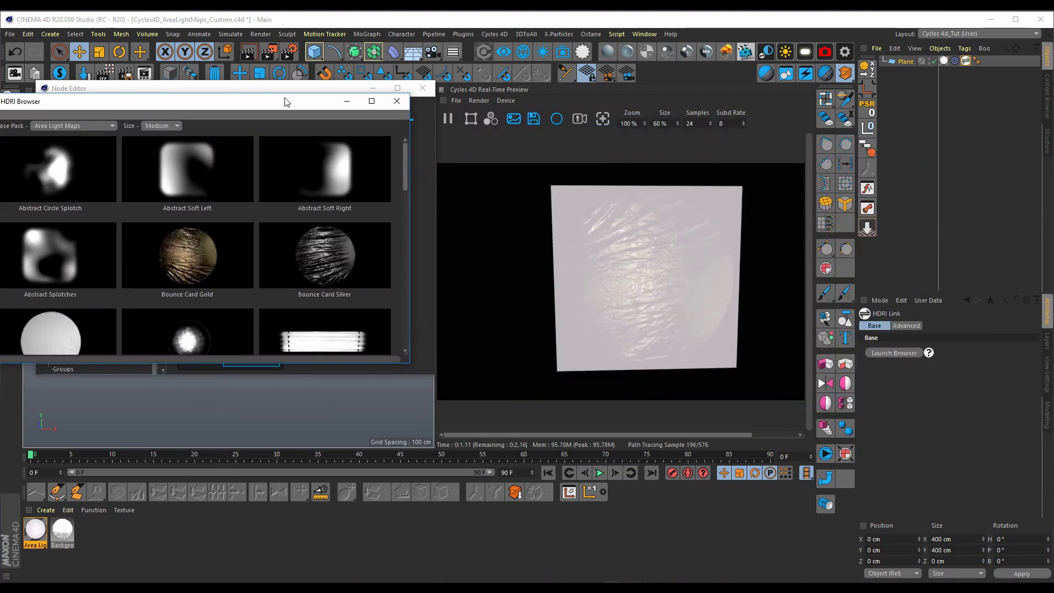
Set the factor of the MixRGB Multiply node to 1 and close the Node Editor
{"action": "left_click_drag", "start_coordinate": [285, 101], "coordinate": [580, 246]}
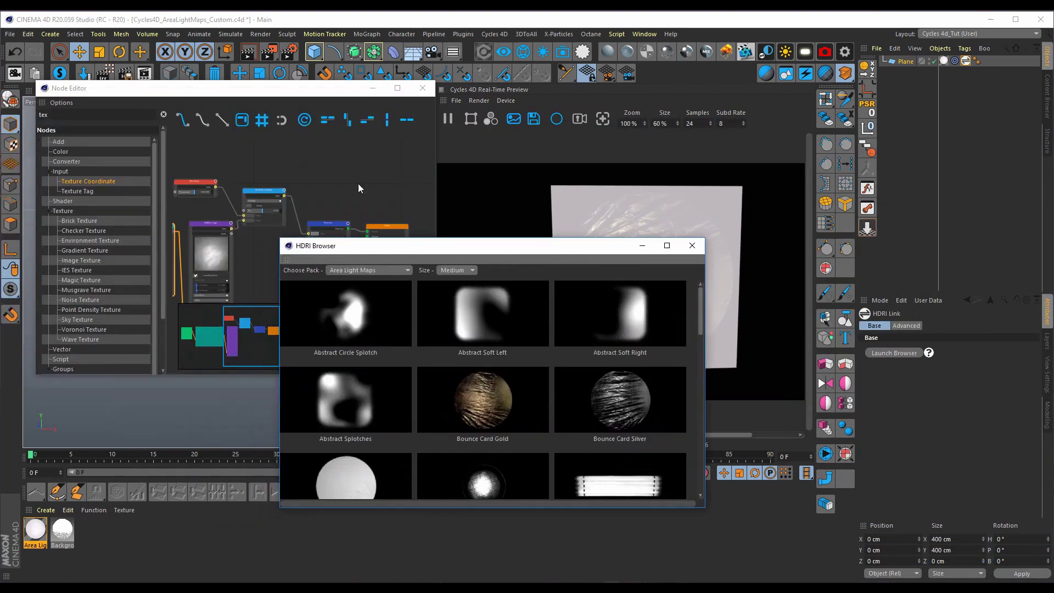
{"action": "left_click", "coordinate": [252, 189]}
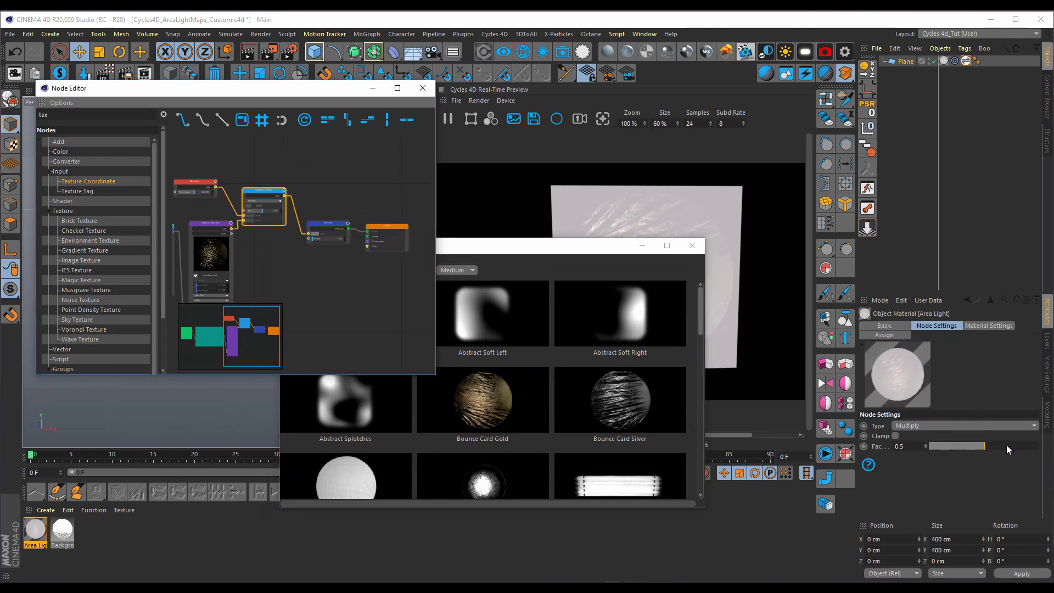
{"action": "left_click_drag", "start_coordinate": [987, 455], "coordinate": [1040, 455]}
{"action": "left_click", "coordinate": [422, 88]}
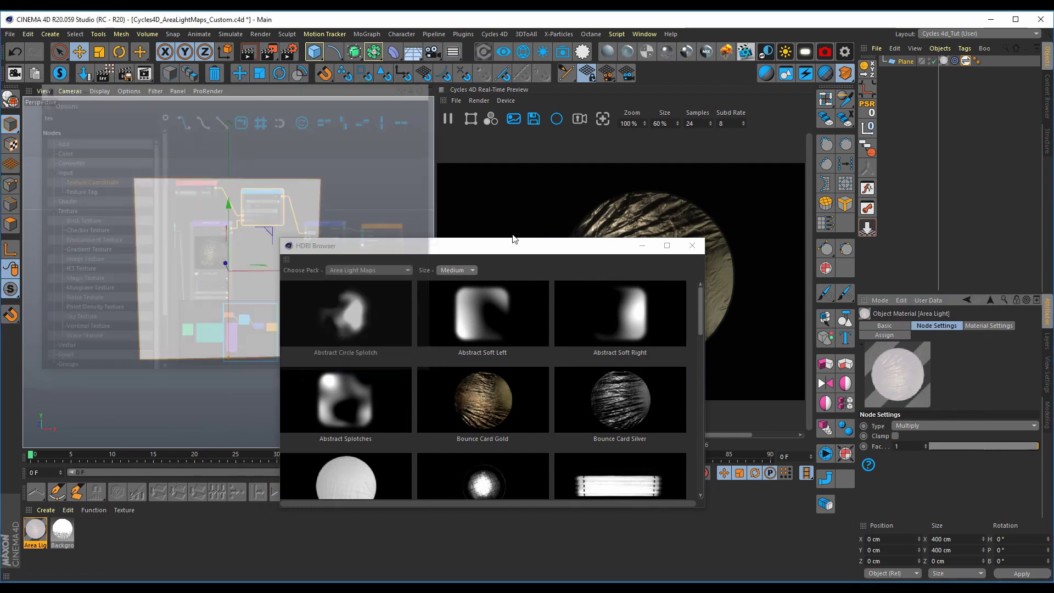
Add a Cycles 4D Environment object to the scene and close the HDRI Browser
{"action": "left_click_drag", "start_coordinate": [525, 246], "coordinate": [296, 147]}
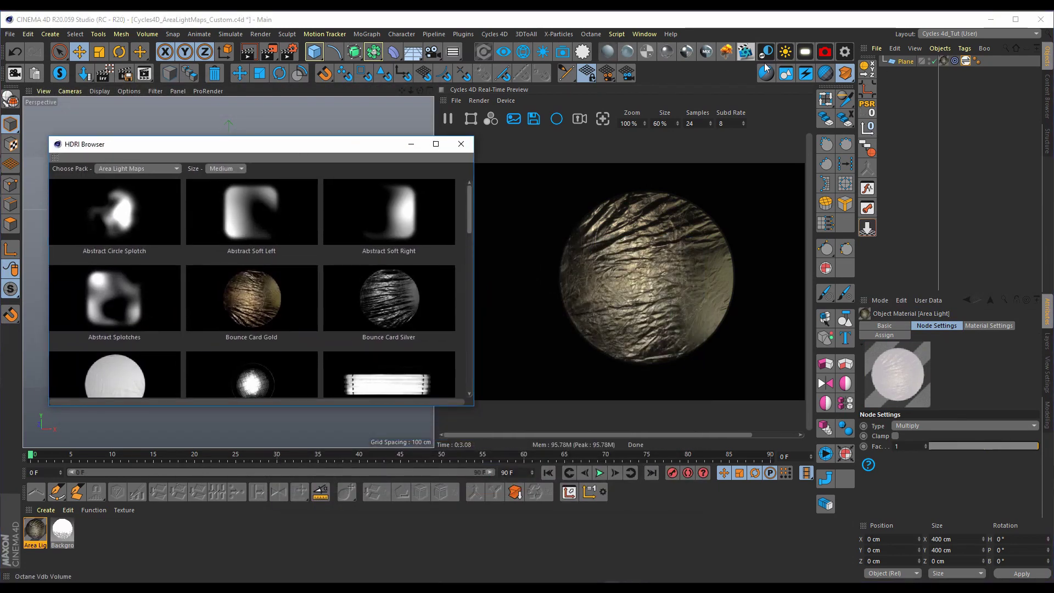
{"action": "left_click", "coordinate": [523, 52]}
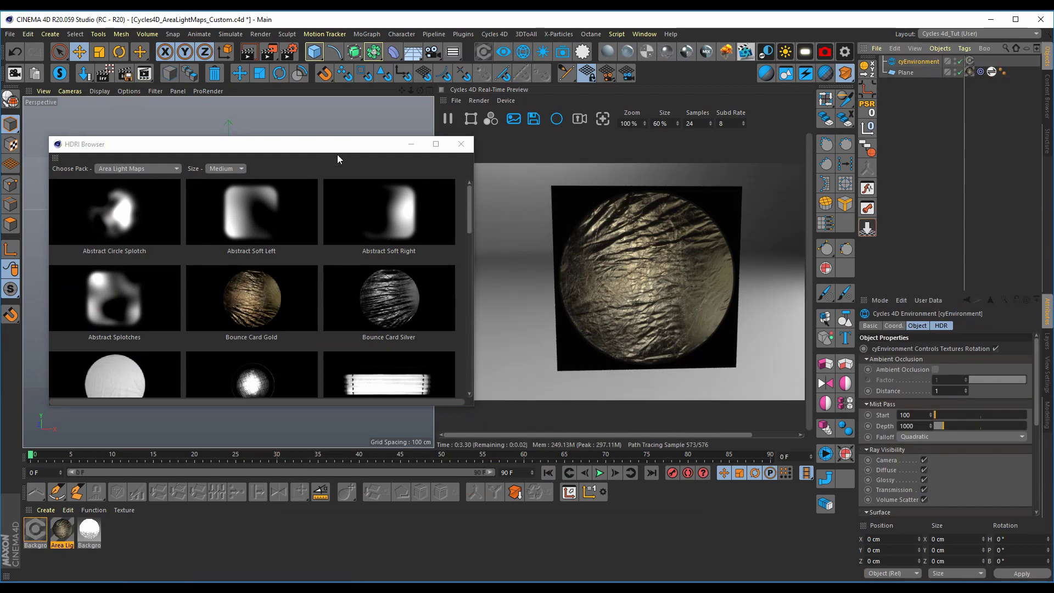
{"action": "left_click", "coordinate": [460, 145]}
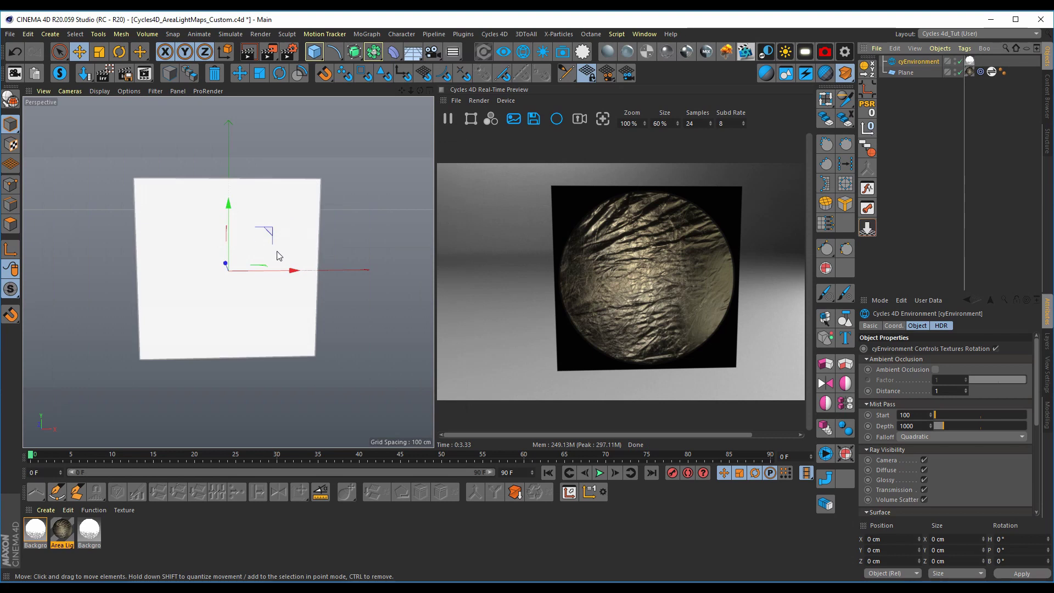
Reopen the Area Light material's node graph and move the Output node farther from the Emission node
{"action": "left_click", "coordinate": [62, 531]}
{"action": "double_click", "coordinate": [64, 530]}
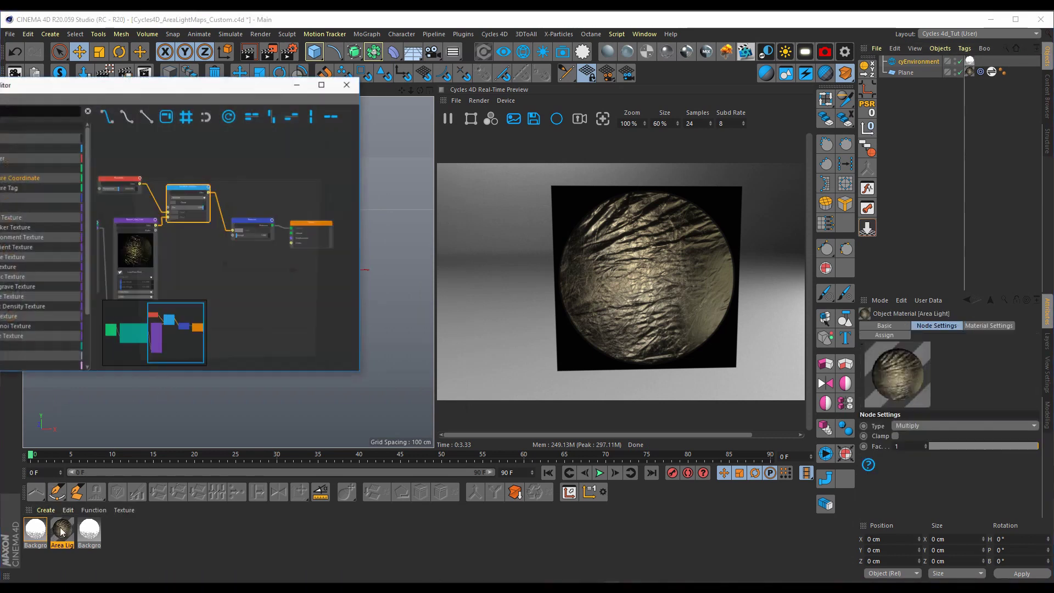
{"action": "left_click_drag", "start_coordinate": [202, 96], "coordinate": [284, 120]}
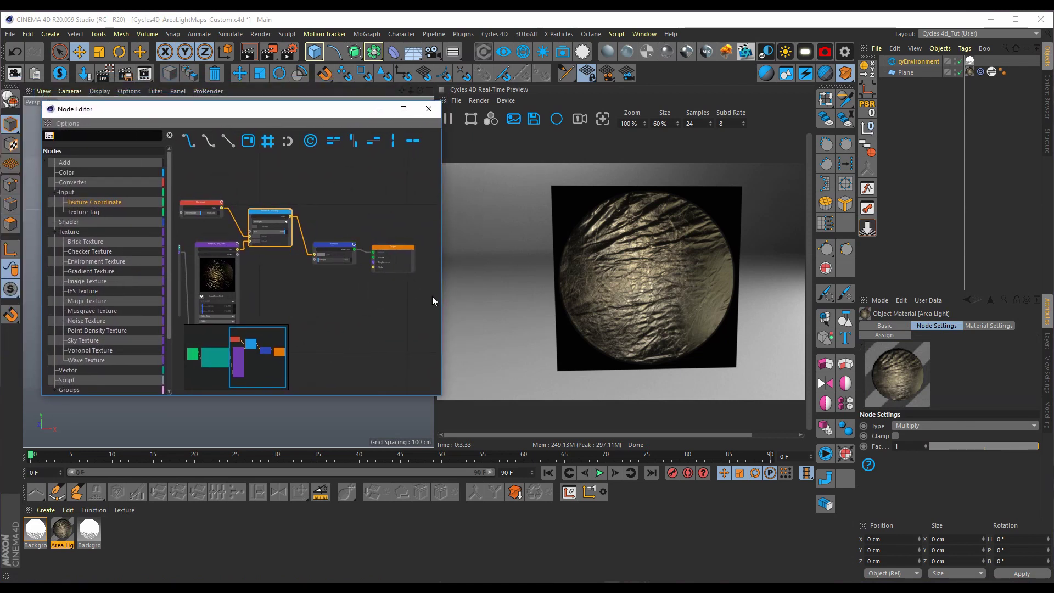
{"action": "type", "text": "1"}
{"action": "left_click_drag", "start_coordinate": [319, 253], "coordinate": [395, 244]}
{"action": "left_click_drag", "start_coordinate": [317, 271], "coordinate": [320, 270]}
{"action": "left_click_drag", "start_coordinate": [373, 248], "coordinate": [281, 247]}
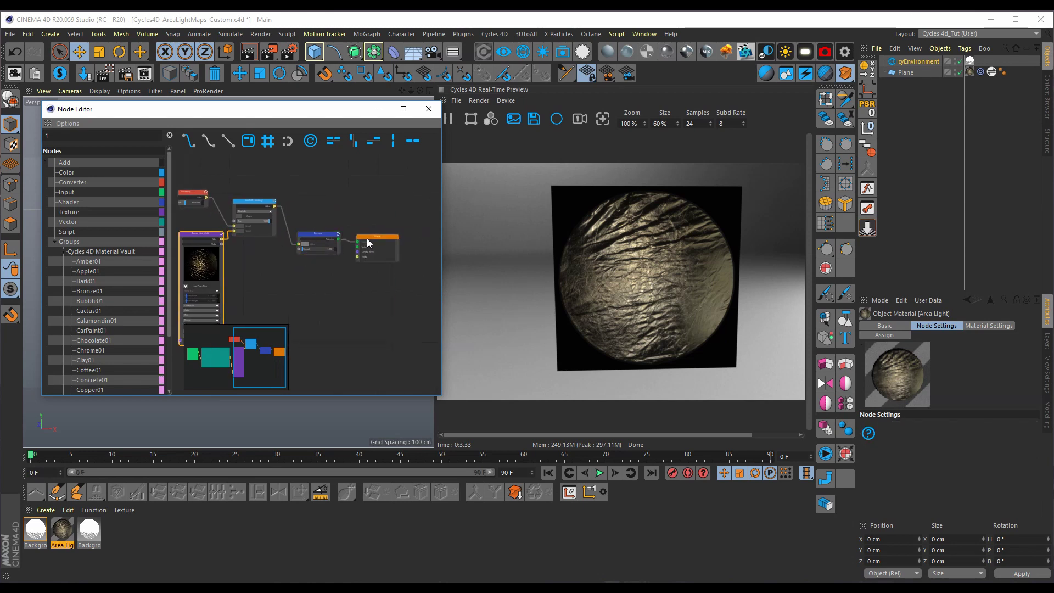
{"action": "left_click_drag", "start_coordinate": [367, 239], "coordinate": [392, 240]}
Add a Transparent BSDF node below the Emission node
{"action": "double_click", "coordinate": [76, 135]}
{"action": "type", "text": "ta"}
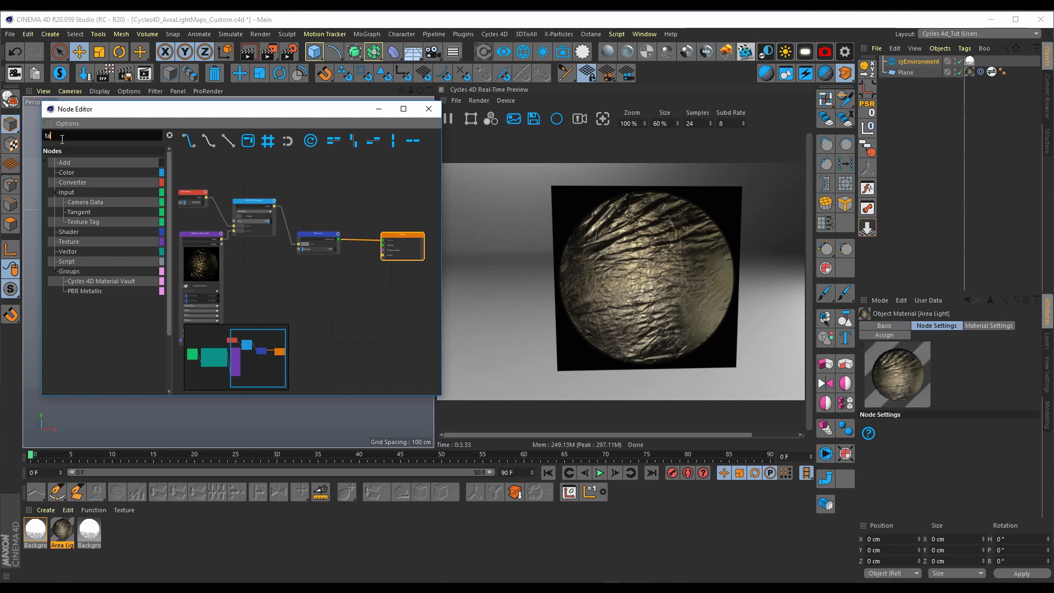
{"action": "key", "text": "BackSpace"}
{"action": "type", "text": "ra"}
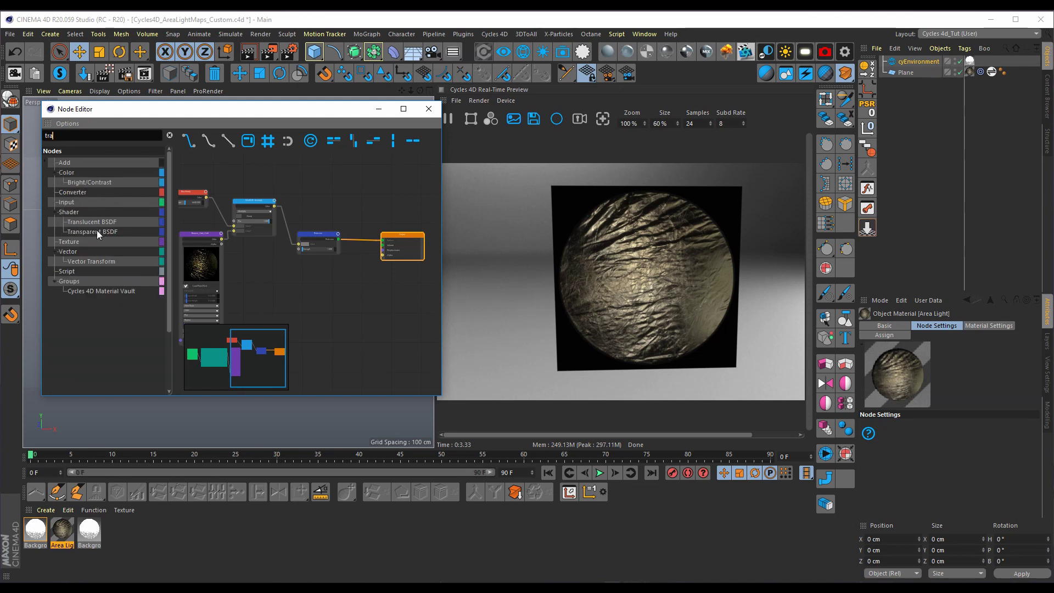
{"action": "scroll", "coordinate": [326, 281], "scroll_direction": "up", "scroll_amount": 3}
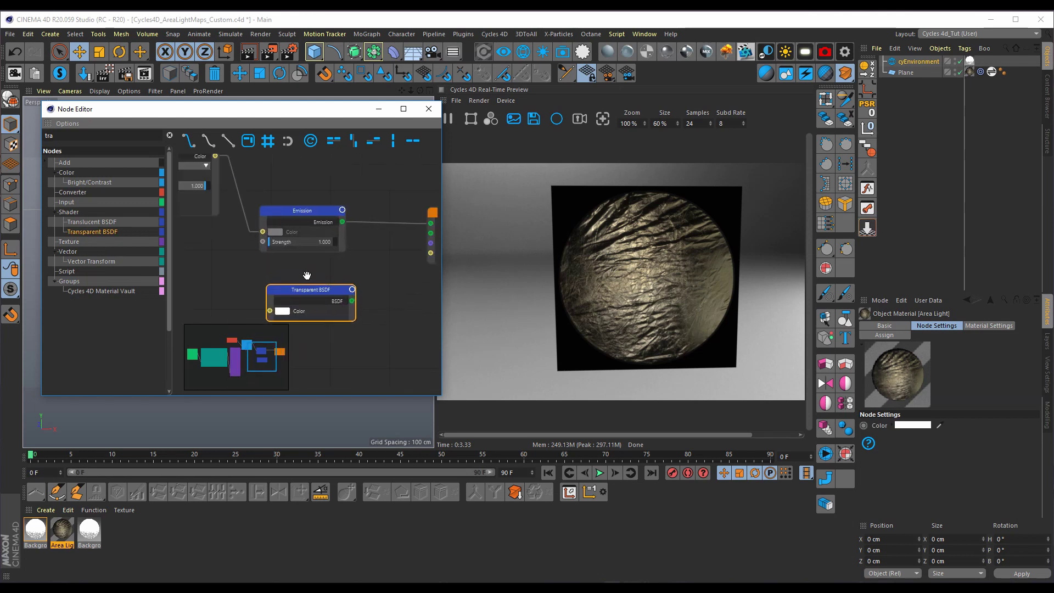
Find the Mix Shader node and add it to the material graph
{"action": "left_click", "coordinate": [84, 137]}
{"action": "key", "text": "BackSpace"}
{"action": "key", "text": "BackSpace"}
{"action": "key", "text": "BackSpace"}
{"action": "type", "text": "mix"}
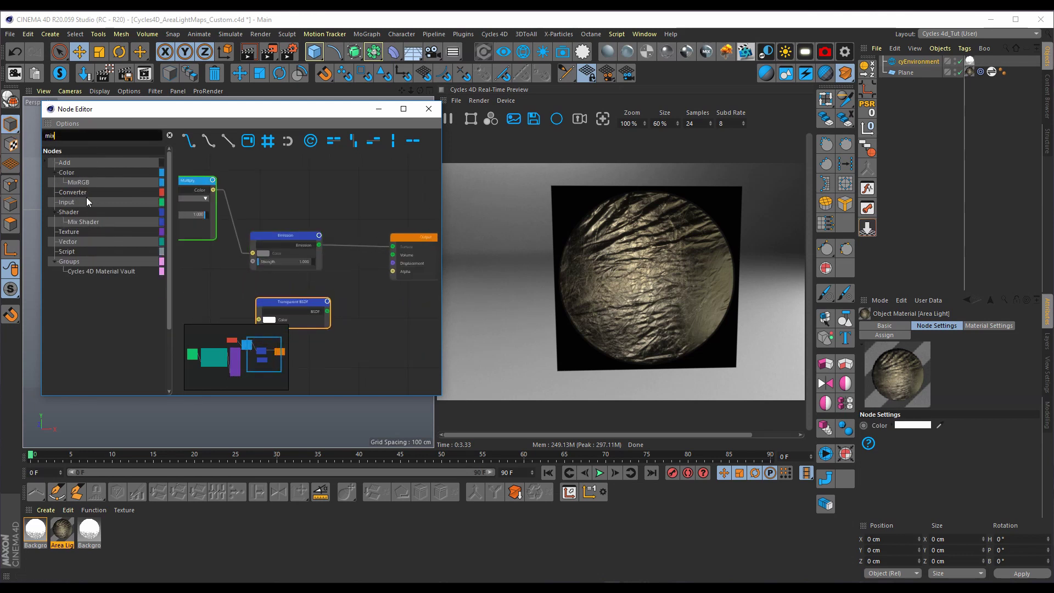
{"action": "left_click_drag", "start_coordinate": [91, 222], "coordinate": [369, 331]}
Insert the Mix Shader between Emission and Output, and connect the Transparent BSDF to its second shader input
{"action": "middle_click_drag", "start_coordinate": [373, 246], "coordinate": [330, 249]}
{"action": "left_click_drag", "start_coordinate": [367, 239], "coordinate": [387, 241]}
{"action": "left_click_drag", "start_coordinate": [350, 322], "coordinate": [326, 282]}
{"action": "left_click_drag", "start_coordinate": [265, 305], "coordinate": [237, 301]}
{"action": "left_click_drag", "start_coordinate": [306, 258], "coordinate": [313, 247]}
{"action": "left_click_drag", "start_coordinate": [242, 241], "coordinate": [220, 236]}
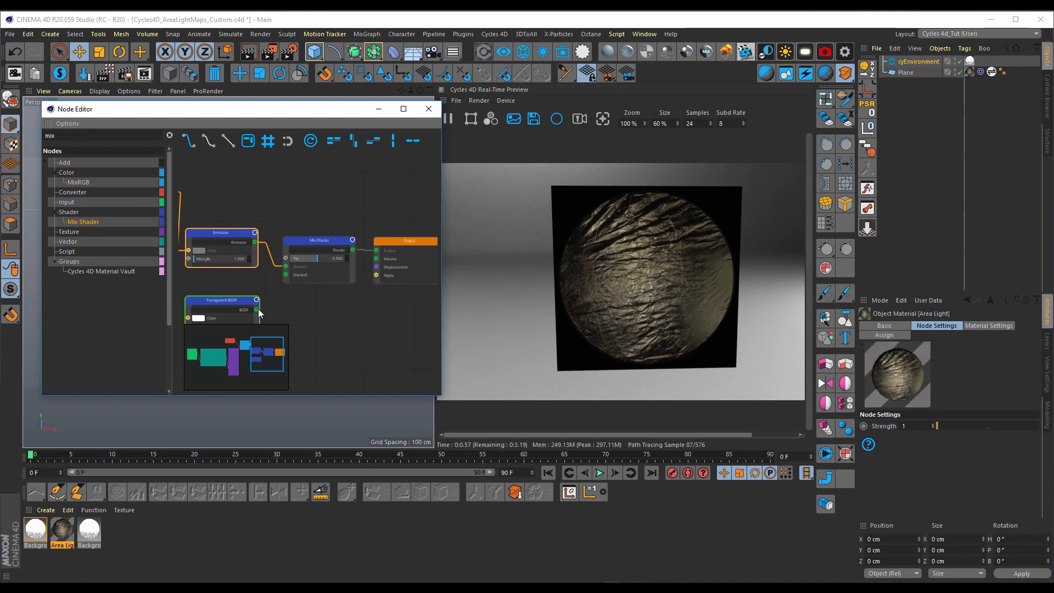
{"action": "left_click_drag", "start_coordinate": [283, 278], "coordinate": [285, 276]}
Add a Color Ramp node and connect the Image Texture's Color output to its factor input
{"action": "middle_click_drag", "start_coordinate": [291, 252], "coordinate": [375, 285]}
{"action": "scroll", "coordinate": [319, 234], "scroll_direction": "down", "scroll_amount": 2}
{"action": "middle_click_drag", "start_coordinate": [269, 249], "coordinate": [300, 209]}
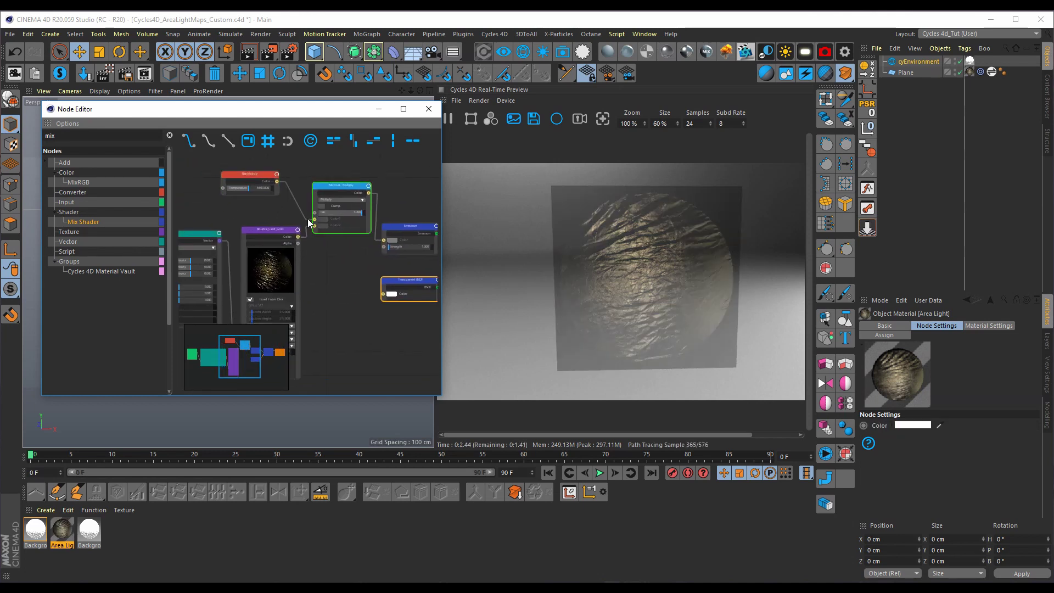
{"action": "left_click", "coordinate": [280, 232]}
{"action": "middle_click_drag", "start_coordinate": [358, 224], "coordinate": [276, 244]}
{"action": "double_click", "coordinate": [79, 138]}
{"action": "type", "text": "colo"}
{"action": "double_click", "coordinate": [84, 193]}
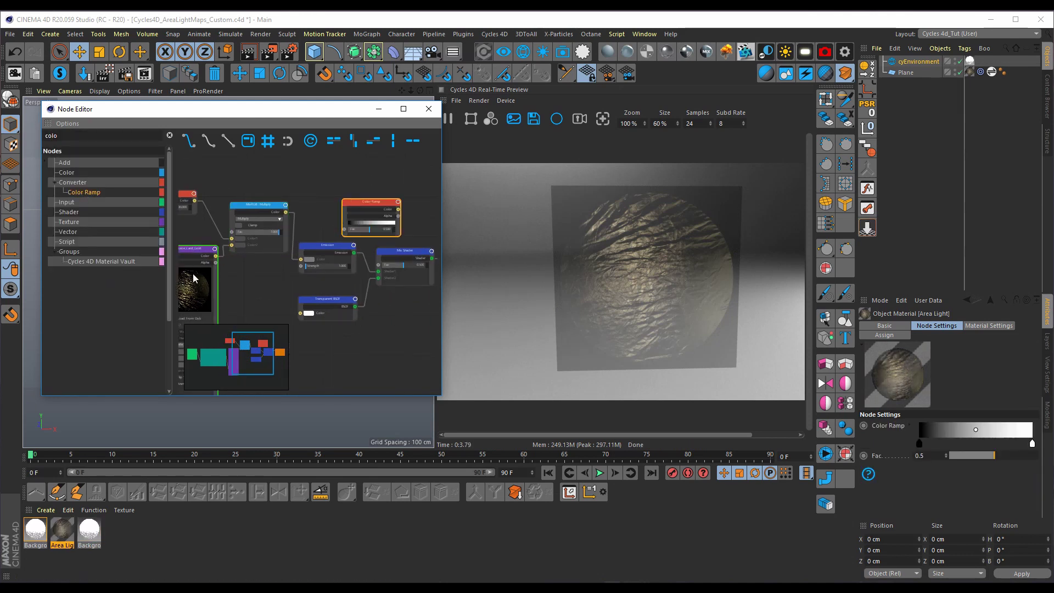
{"action": "left_click_drag", "start_coordinate": [345, 235], "coordinate": [345, 230]}
Preview the Color Ramp and move its white knot to 0.485% beside the black knot
{"action": "left_click", "coordinate": [365, 201]}
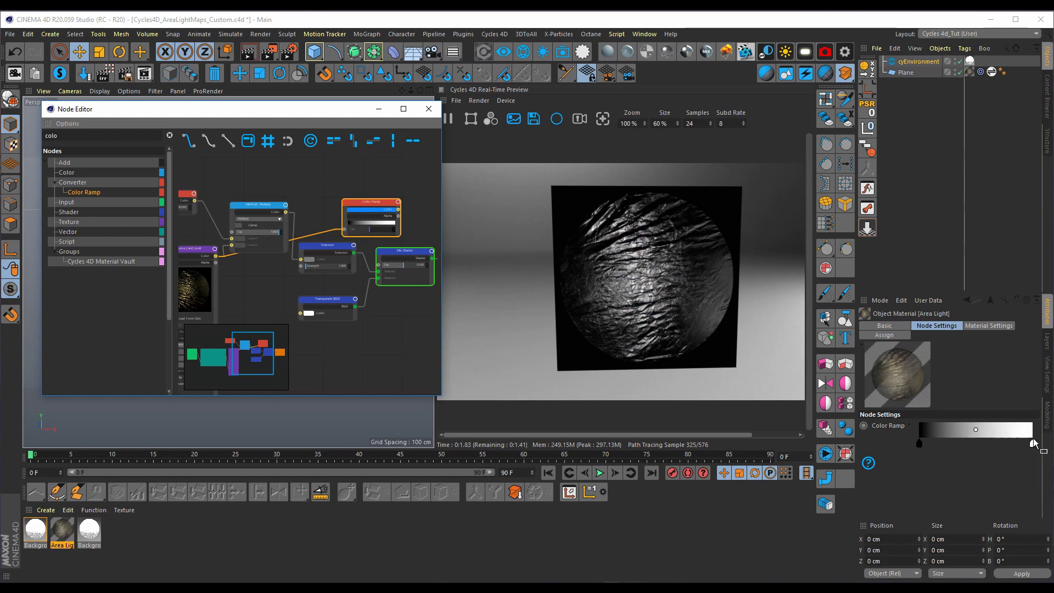
{"action": "left_click_drag", "start_coordinate": [1032, 443], "coordinate": [920, 445]}
{"action": "left_click", "coordinate": [911, 425]}
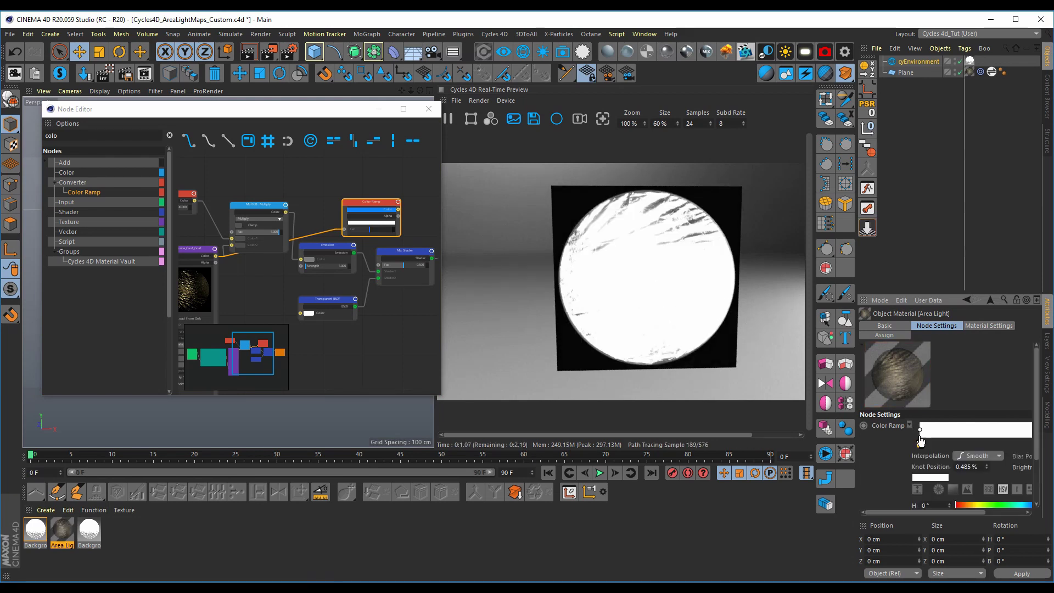
{"action": "scroll", "coordinate": [1032, 439], "scroll_direction": "down", "scroll_amount": 2}
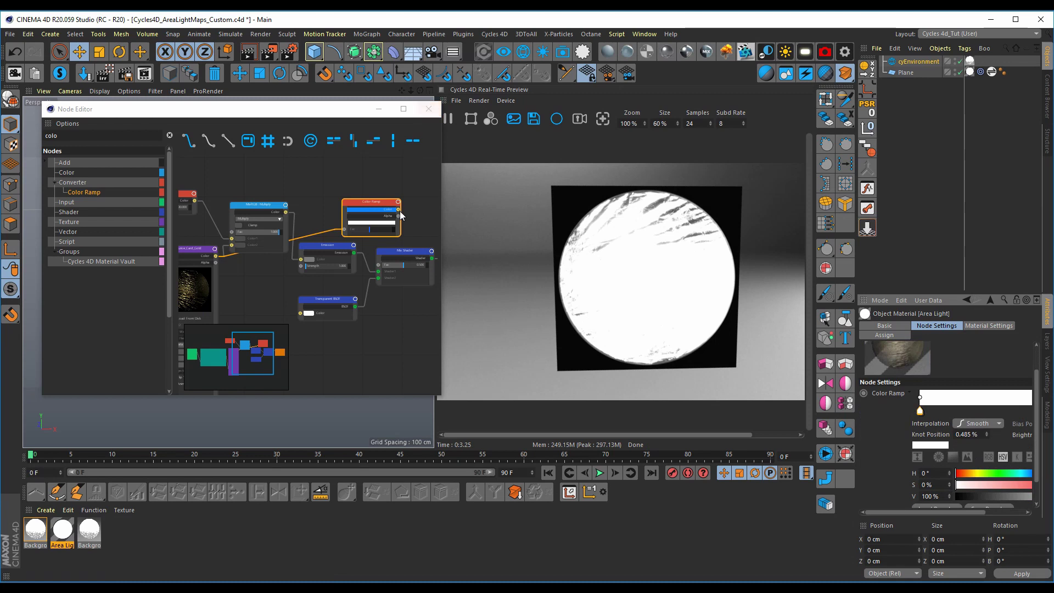
Space out the Mix Shader and Output nodes and connect the Color Ramp's Color output to the Mix Shader's factor
{"action": "middle_click_drag", "start_coordinate": [357, 188], "coordinate": [232, 170]}
{"action": "left_click_drag", "start_coordinate": [348, 236], "coordinate": [399, 236]}
{"action": "left_click_drag", "start_coordinate": [298, 240], "coordinate": [359, 235]}
{"action": "left_click", "coordinate": [268, 197]}
{"action": "left_click", "coordinate": [262, 198]}
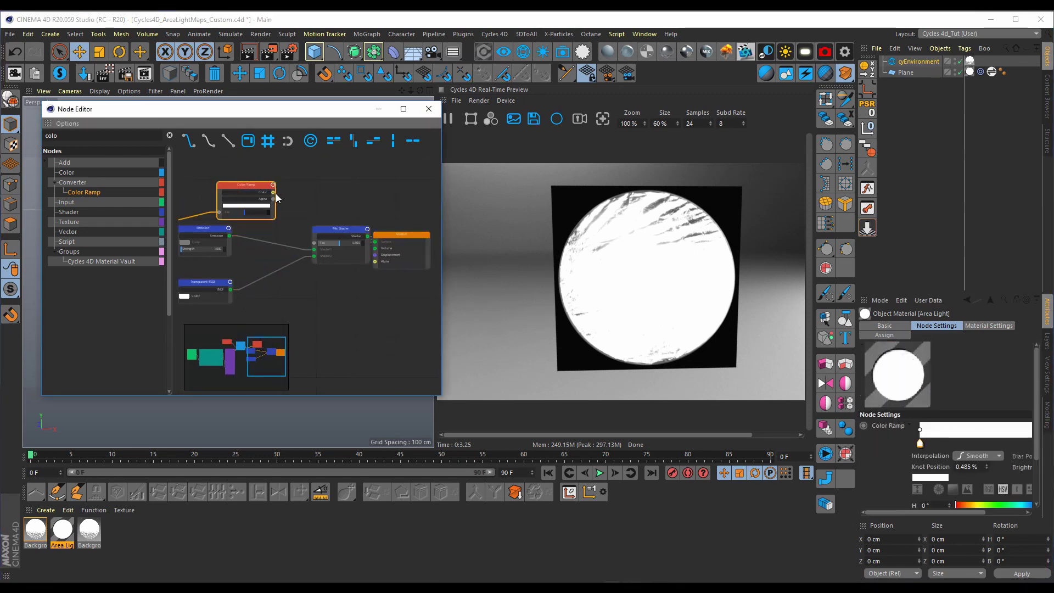
{"action": "left_click_drag", "start_coordinate": [315, 247], "coordinate": [314, 243]}
Swap the Mix Shader's Emission and Transparent inputs, close the Node Editor and view the light plane from an angle
{"action": "left_click", "coordinate": [317, 259]}
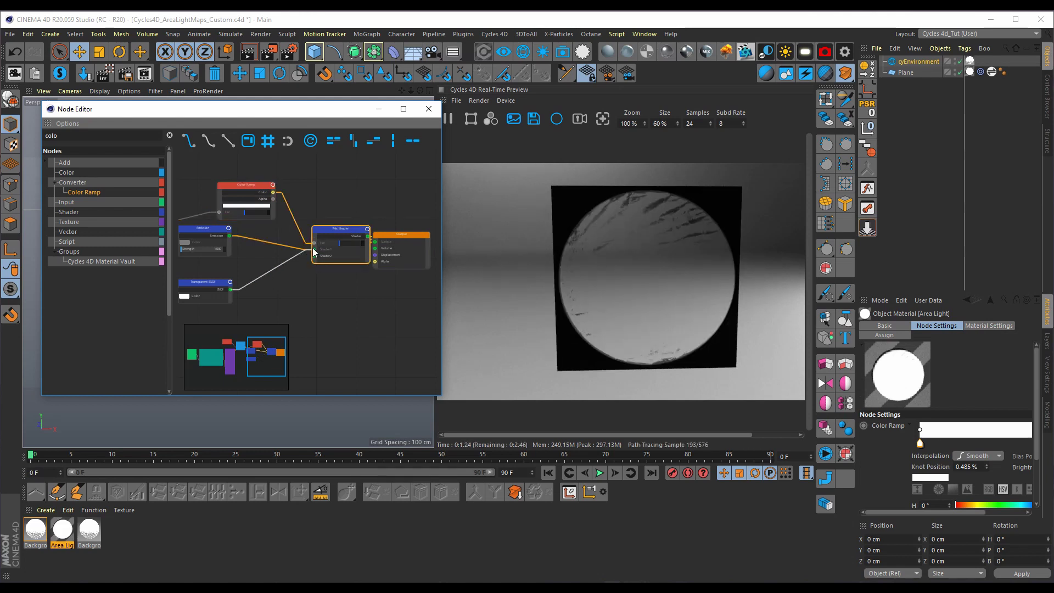
{"action": "left_click", "coordinate": [428, 108]}
{"action": "mouse_move", "coordinate": [242, 238]}
{"action": "left_mouse_down", "text": "alt"}
{"action": "mouse_move", "coordinate": [328, 229]}
{"action": "mouse_move", "coordinate": [172, 261]}
{"action": "mouse_move", "coordinate": [43, 238]}
{"action": "mouse_move", "coordinate": [433, 254]}
{"action": "mouse_move", "coordinate": [46, 249]}
{"action": "mouse_move", "coordinate": [39, 258]}
{"action": "mouse_move", "coordinate": [228, 252]}
{"action": "mouse_move", "coordinate": [239, 264]}
{"action": "mouse_move", "coordinate": [252, 252]}
{"action": "left_mouse_up", "text": "alt"}
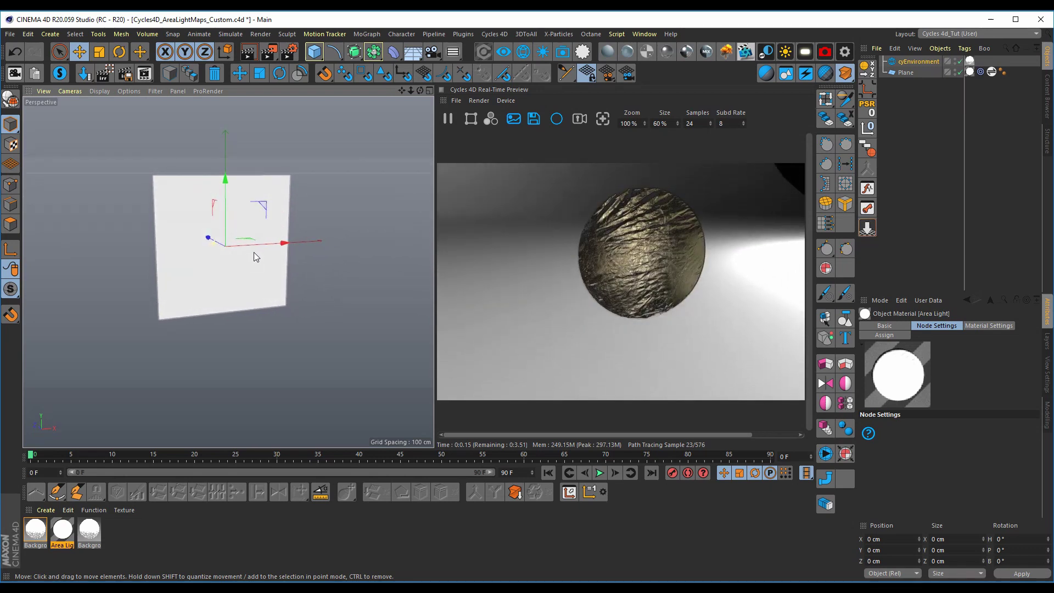
Reopen the Area Light material's node graph and preview the Texture Coordinate node's Normal output
{"action": "double_click", "coordinate": [62, 542]}
{"action": "left_click_drag", "start_coordinate": [200, 95], "coordinate": [314, 121]}
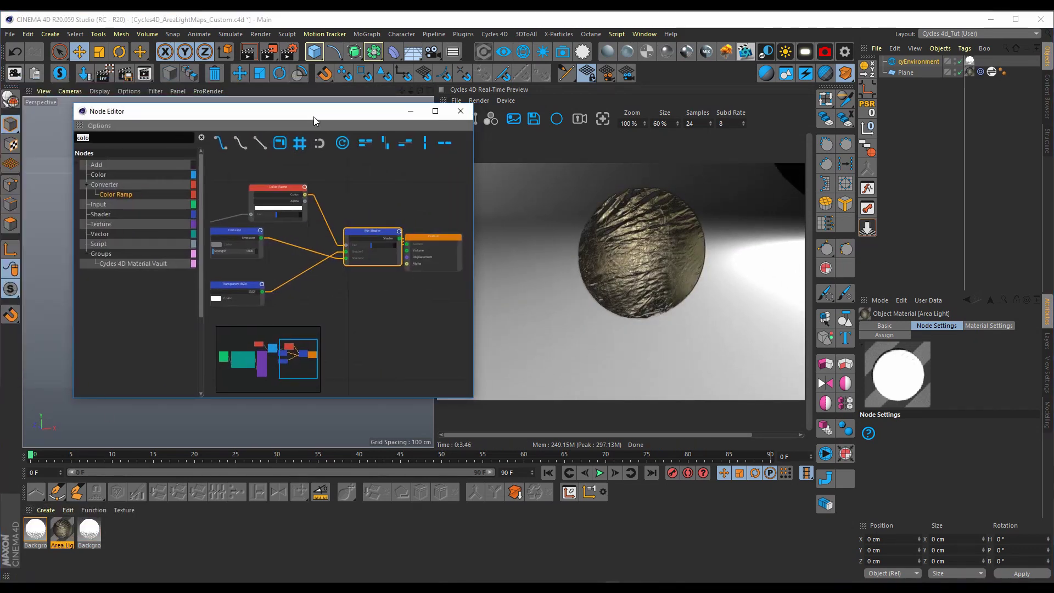
{"action": "type", "text": "2"}
{"action": "left_click_drag", "start_coordinate": [306, 237], "coordinate": [407, 235]}
{"action": "left_click_drag", "start_coordinate": [316, 248], "coordinate": [366, 229]}
{"action": "middle_click_drag", "start_coordinate": [366, 228], "coordinate": [275, 262]}
{"action": "left_click", "coordinate": [97, 140]}
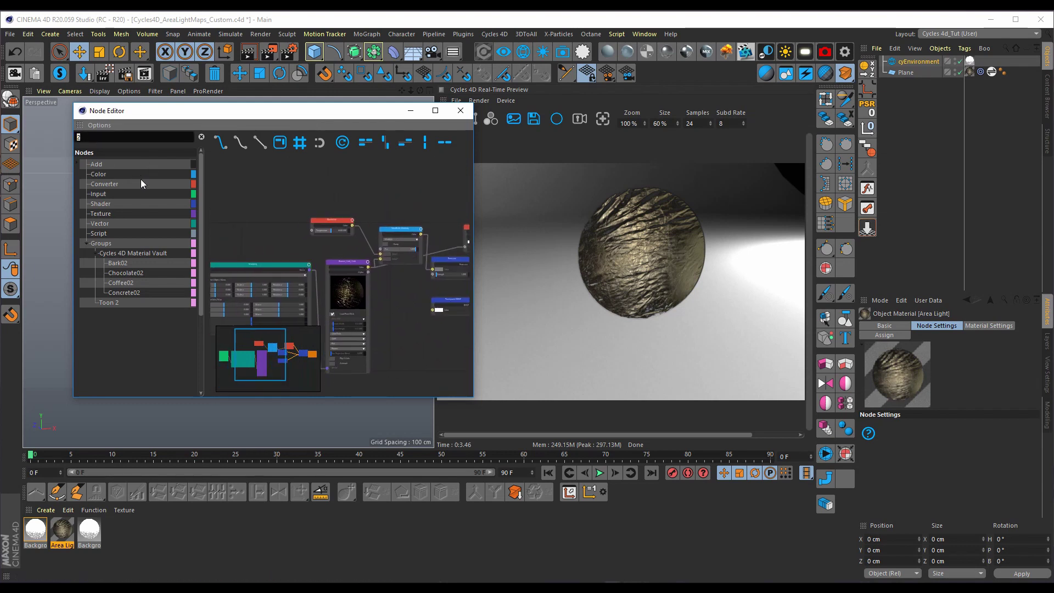
{"action": "type", "text": "1"}
{"action": "scroll", "coordinate": [275, 214], "scroll_direction": "up", "scroll_amount": 6}
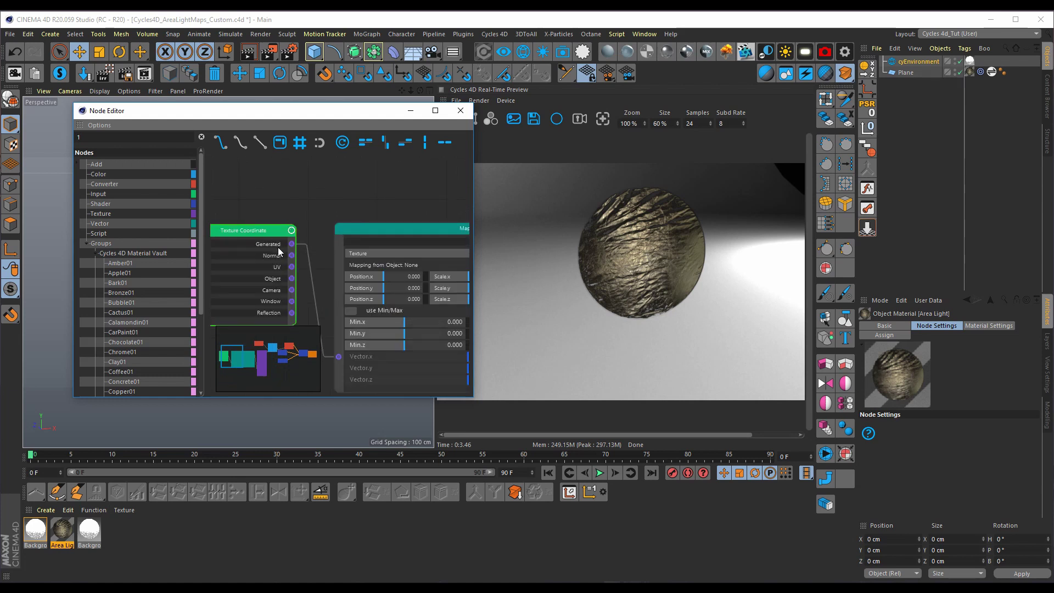
{"action": "left_click", "coordinate": [273, 254]}
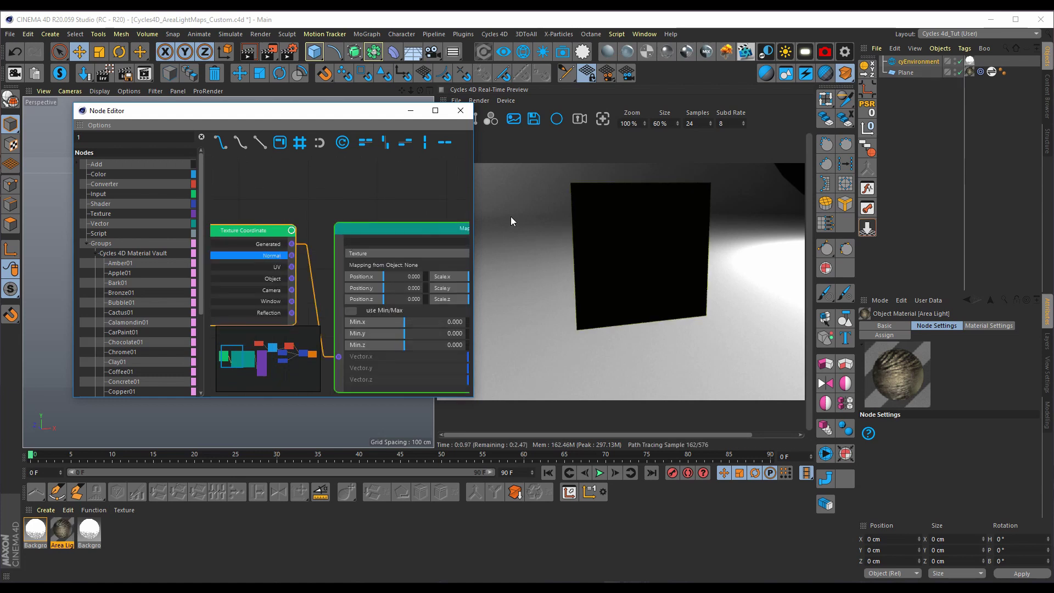
Move the Node Editor clear of the viewport, add a Cube and place it in front of the plane at Z -784.041 cm
{"action": "left_click_drag", "start_coordinate": [341, 116], "coordinate": [326, 295]}
{"action": "left_click_drag", "start_coordinate": [198, 237], "coordinate": [244, 236], "text": "alt"}
{"action": "middle_click_drag", "start_coordinate": [244, 231], "coordinate": [245, 212], "text": "alt"}
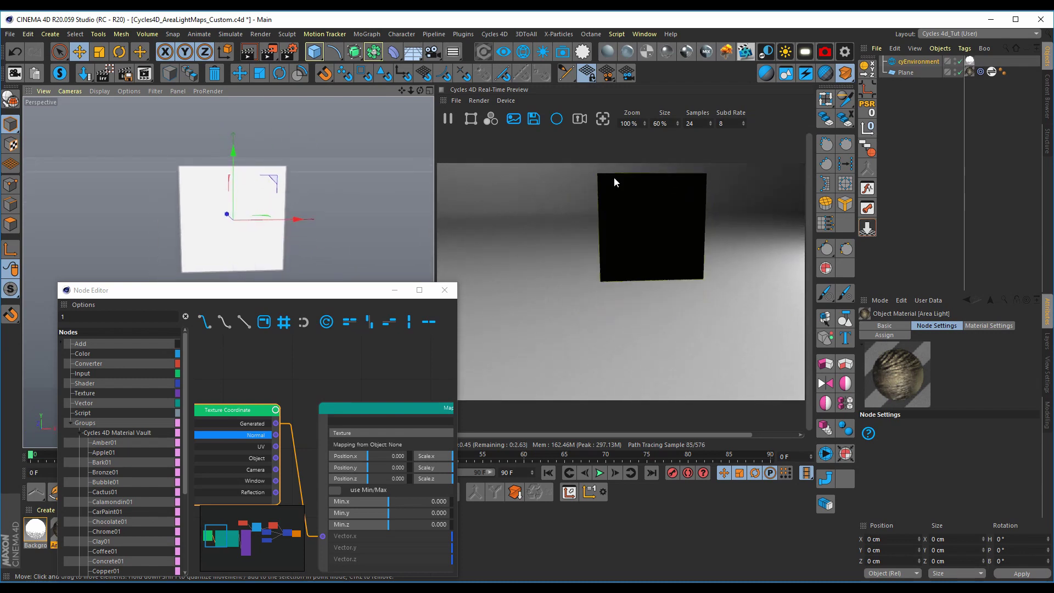
{"action": "left_click", "coordinate": [316, 54]}
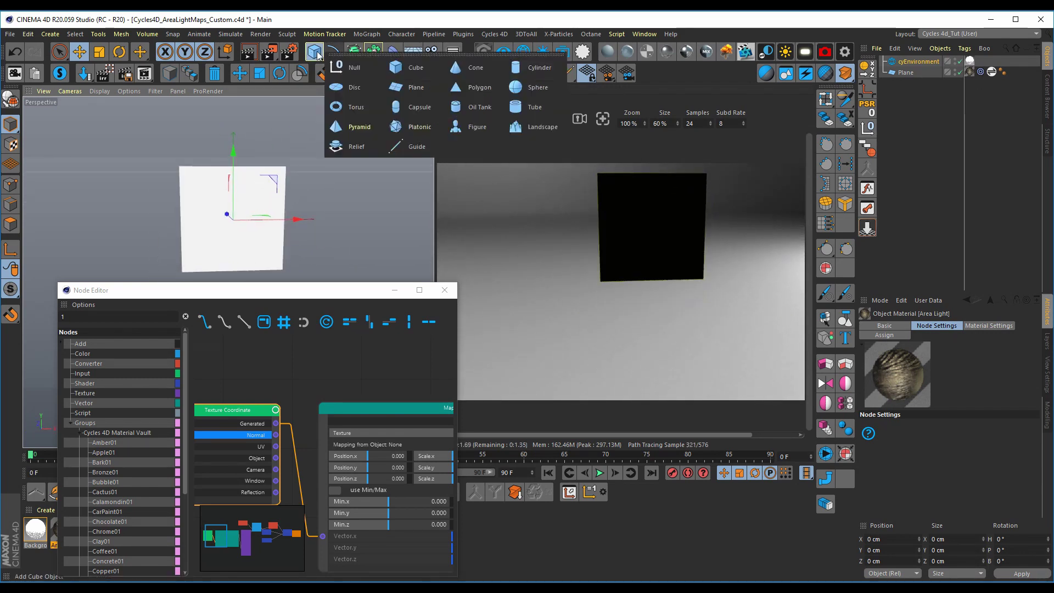
{"action": "left_click", "coordinate": [410, 68]}
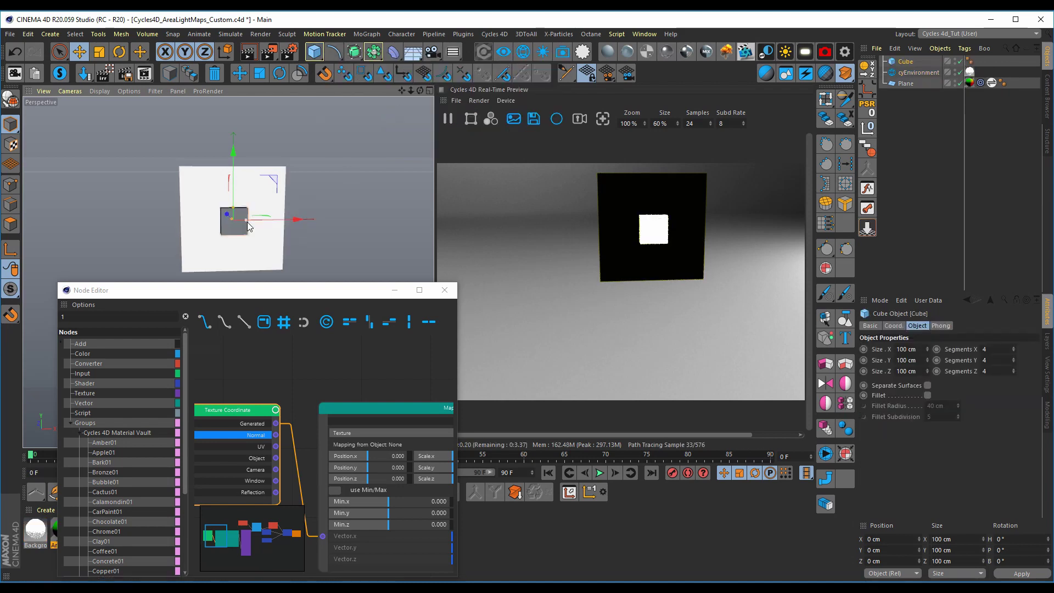
{"action": "left_click_drag", "start_coordinate": [219, 228], "coordinate": [265, 248]}
Assign the Cube as the target object of the plane's Target tag, and delete the Cube
{"action": "left_click", "coordinate": [982, 83]}
{"action": "left_click_drag", "start_coordinate": [907, 70], "coordinate": [933, 350]}
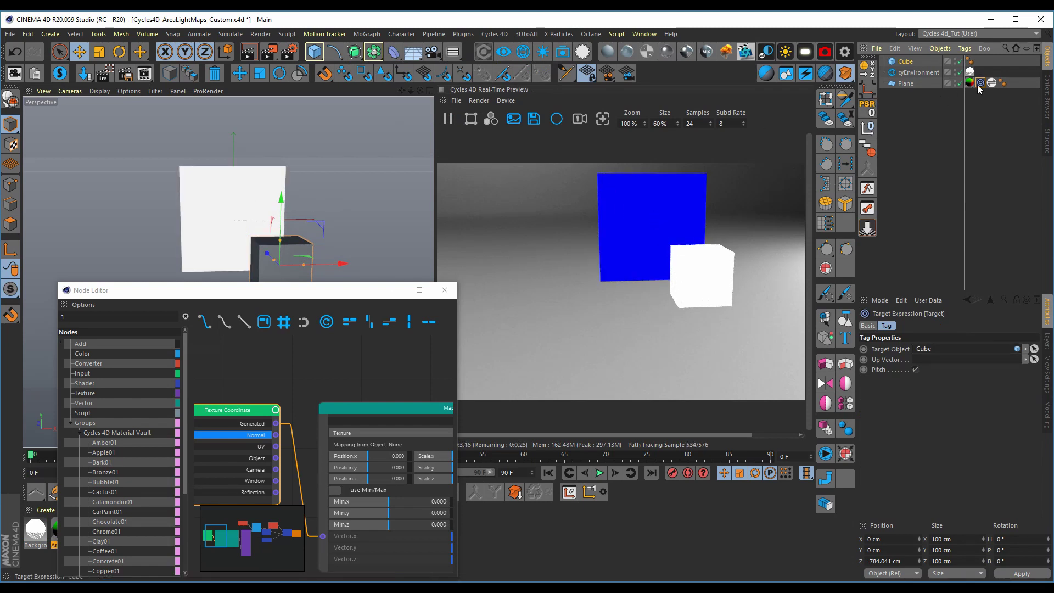
{"action": "left_click", "coordinate": [906, 62]}
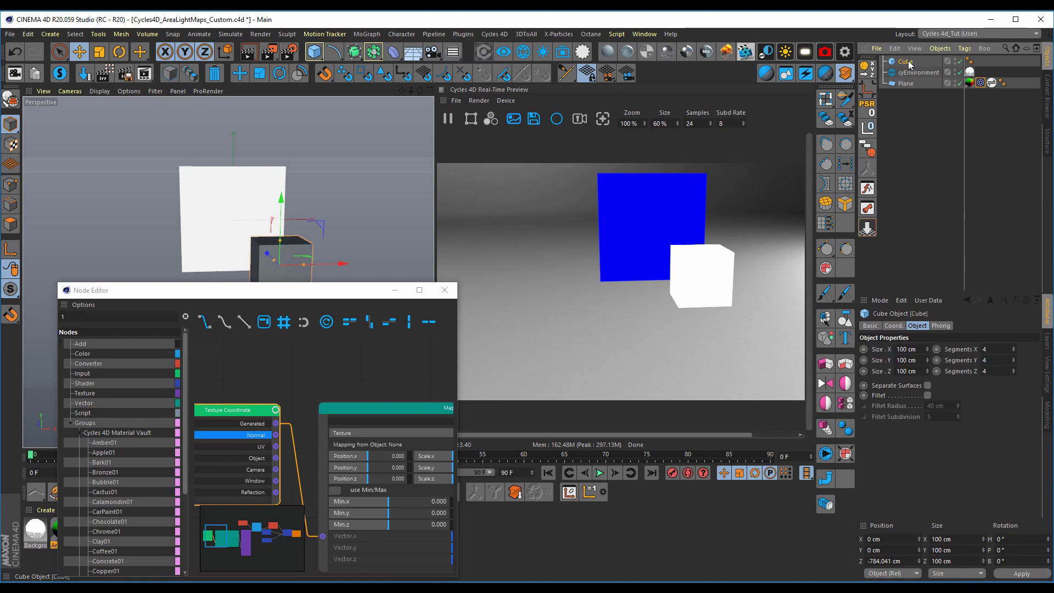
{"action": "key", "text": "Delete"}
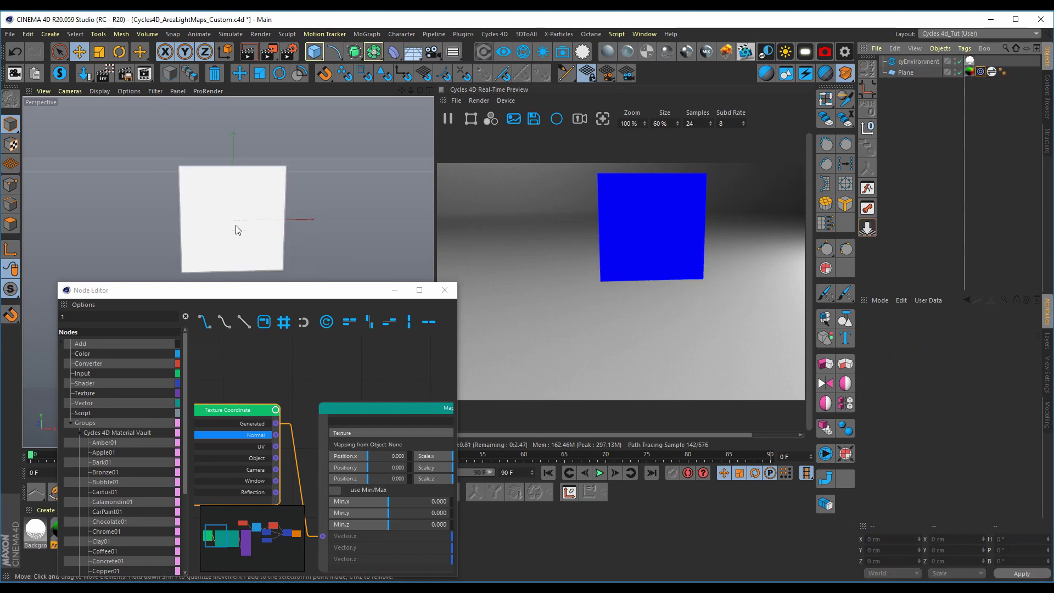
Compare the finished material with the Texture Coordinate Normal preview while viewing the plane from different angles
{"action": "left_click_drag", "start_coordinate": [288, 298], "coordinate": [231, 211]}
{"action": "scroll", "coordinate": [258, 302], "scroll_direction": "down", "scroll_amount": 1}
{"action": "middle_click_drag", "start_coordinate": [259, 308], "coordinate": [224, 326], "text": "alt"}
{"action": "left_click", "coordinate": [181, 358]}
{"action": "left_click", "coordinate": [191, 334]}
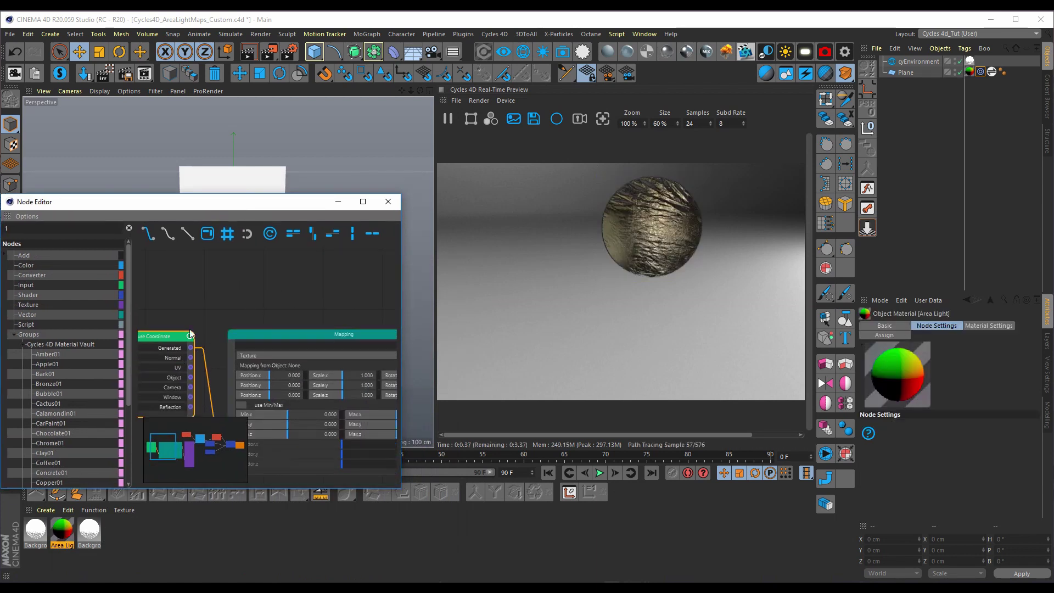
{"action": "left_click", "coordinate": [177, 358]}
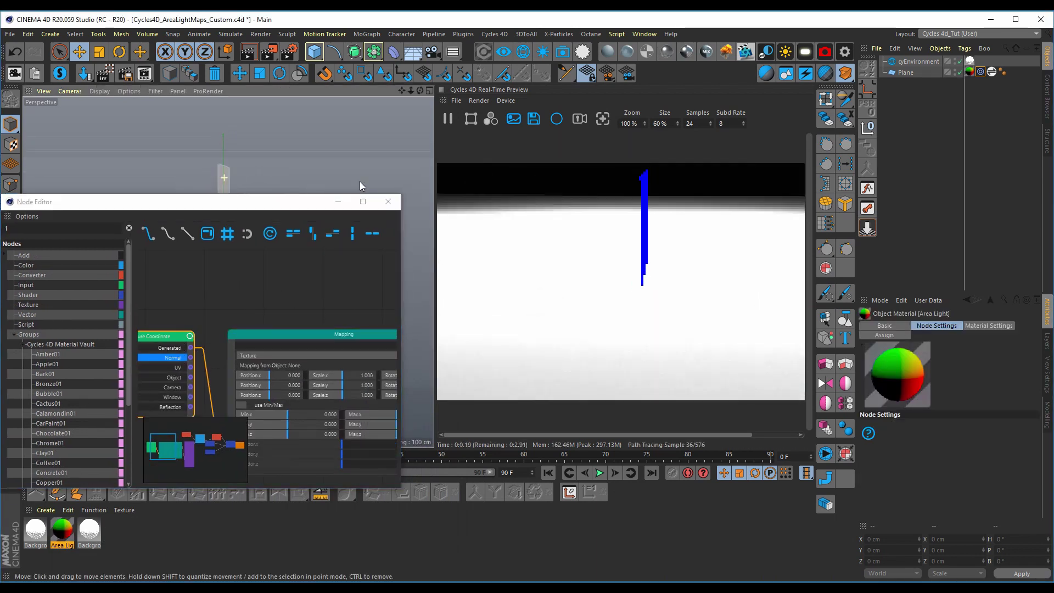
{"action": "left_click_drag", "start_coordinate": [372, 179], "coordinate": [243, 193], "text": "alt"}
{"action": "left_click", "coordinate": [245, 202]}
{"action": "scroll", "coordinate": [268, 317], "scroll_direction": "down", "scroll_amount": 1}
{"action": "middle_click_drag", "start_coordinate": [288, 336], "coordinate": [231, 370]}
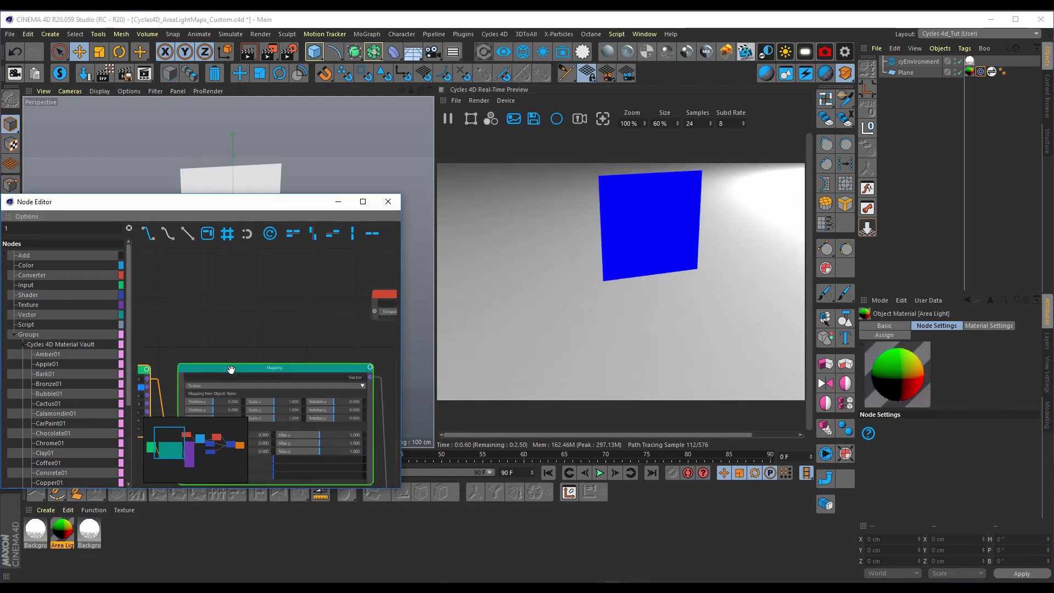
Add a Color Ramp node above the Mapping node and connect the Texture Coordinate node's Normal output to its Fac input
{"action": "scroll", "coordinate": [231, 370], "scroll_direction": "down", "scroll_amount": 3}
{"action": "left_click_drag", "start_coordinate": [220, 202], "coordinate": [258, 176]}
{"action": "type", "text": "colo"}
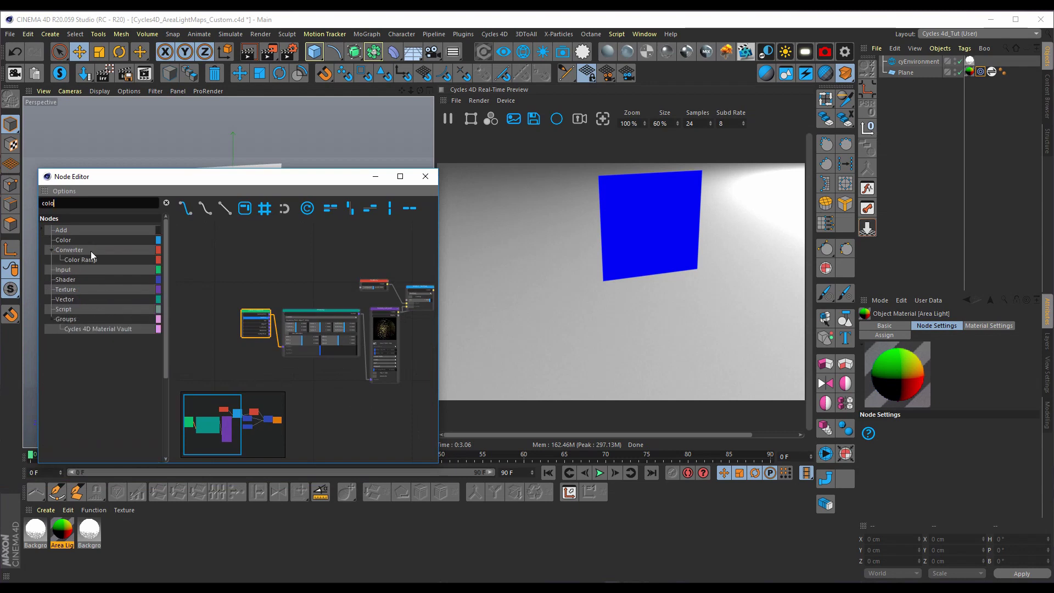
{"action": "left_click_drag", "start_coordinate": [92, 259], "coordinate": [306, 273]}
{"action": "scroll", "coordinate": [271, 337], "scroll_direction": "up", "scroll_amount": 3}
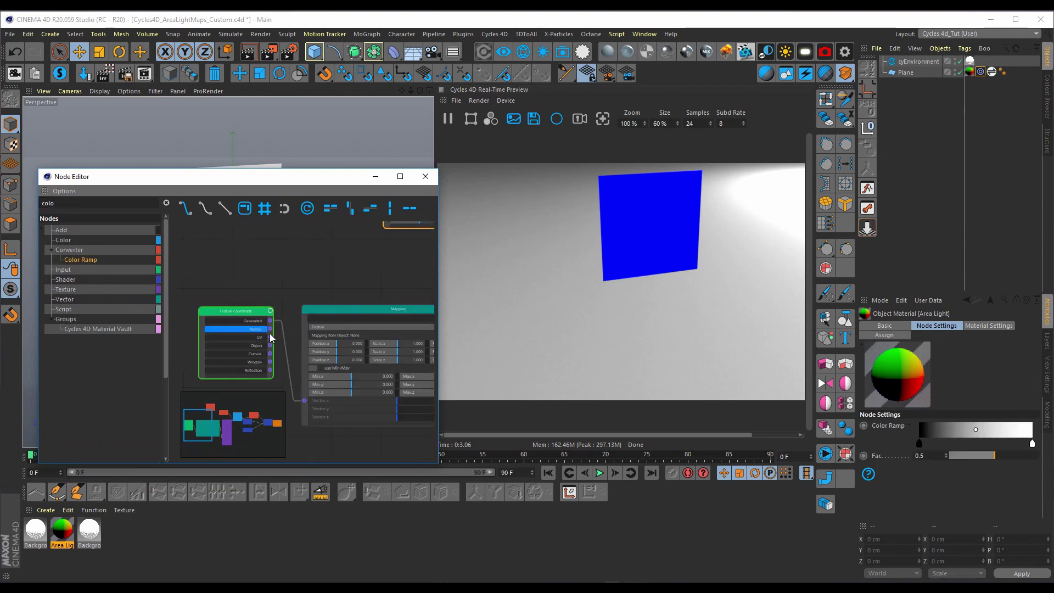
{"action": "left_click_drag", "start_coordinate": [271, 337], "coordinate": [384, 224]}
{"action": "middle_click_drag", "start_coordinate": [378, 256], "coordinate": [269, 332]}
{"action": "left_click_drag", "start_coordinate": [304, 260], "coordinate": [289, 274]}
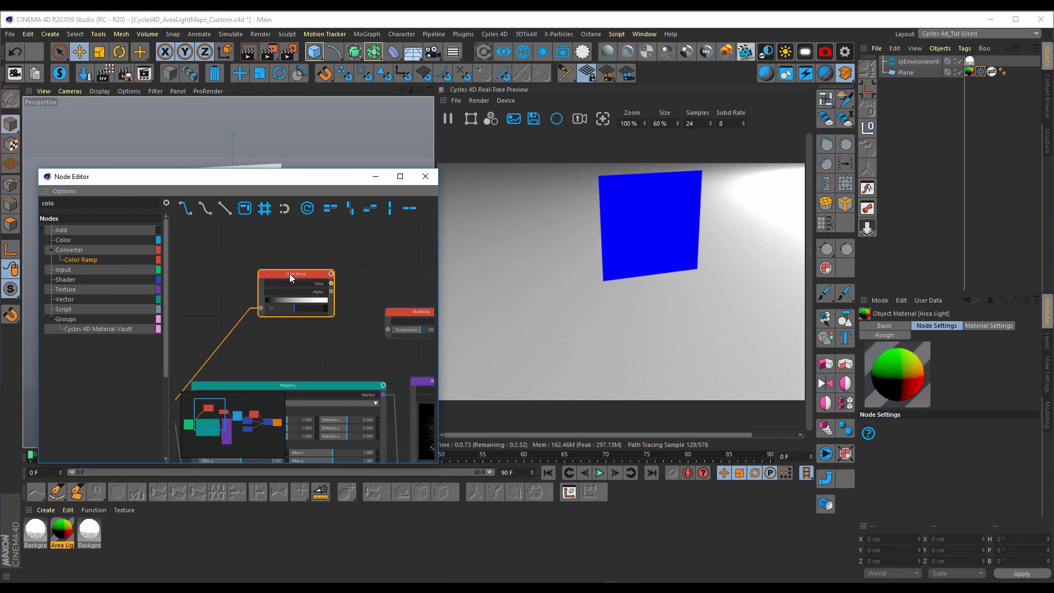
Preview the new Color Ramp's Color output and move its white knot right beside the black knot for a hard transition
{"action": "double_click", "coordinate": [317, 284]}
{"action": "left_click", "coordinate": [1032, 444]}
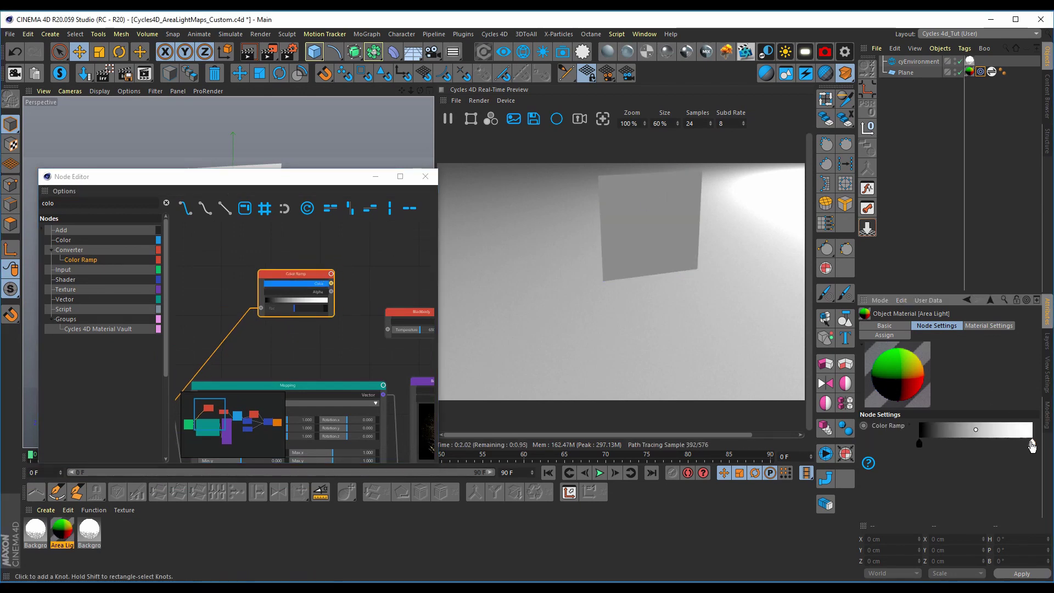
{"action": "left_click_drag", "start_coordinate": [1032, 444], "coordinate": [924, 446]}
{"action": "left_click_drag", "start_coordinate": [275, 177], "coordinate": [259, 264]}
{"action": "mouse_move", "coordinate": [232, 215]}
{"action": "left_mouse_down", "text": "alt"}
{"action": "mouse_move", "coordinate": [420, 215]}
{"action": "mouse_move", "coordinate": [226, 216]}
{"action": "left_mouse_up", "text": "alt"}
Shift the Emission, Transparent BSDF and following nodes away from the Multiply node to make room in the graph
{"action": "middle_click_drag", "start_coordinate": [315, 362], "coordinate": [244, 374]}
{"action": "scroll", "coordinate": [291, 344], "scroll_direction": "down", "scroll_amount": 5}
{"action": "left_click_drag", "start_coordinate": [217, 344], "coordinate": [269, 323]}
{"action": "scroll", "coordinate": [341, 379], "scroll_direction": "up", "scroll_amount": 5}
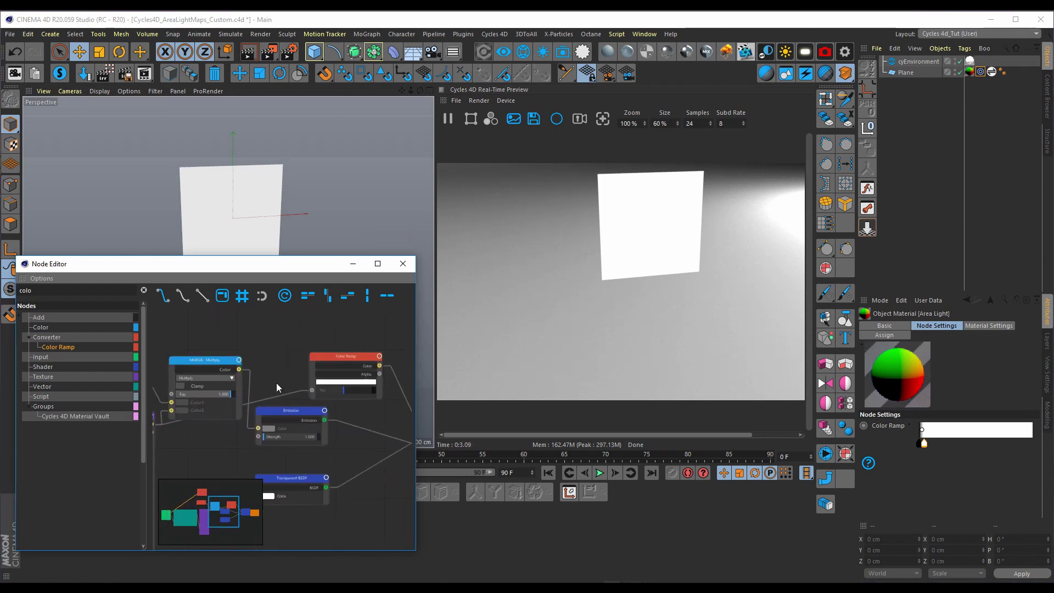
{"action": "scroll", "coordinate": [302, 387], "scroll_direction": "down", "scroll_amount": 5}
{"action": "left_click_drag", "start_coordinate": [266, 358], "coordinate": [377, 455]}
{"action": "left_click_drag", "start_coordinate": [362, 403], "coordinate": [394, 414]}
Duplicate the Multiply MixRGB node and connect the original's Color output to the duplicate's Color2 input
{"action": "left_click", "coordinate": [228, 369]}
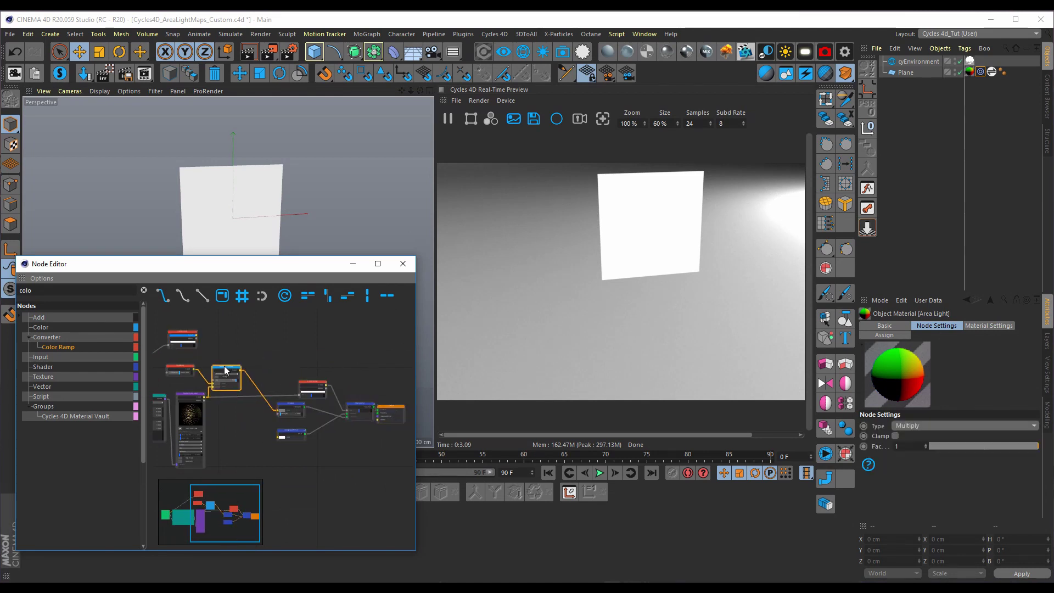
{"action": "left_click_drag", "start_coordinate": [228, 369], "coordinate": [267, 363], "text": "ctrl"}
{"action": "left_click", "coordinate": [265, 363]}
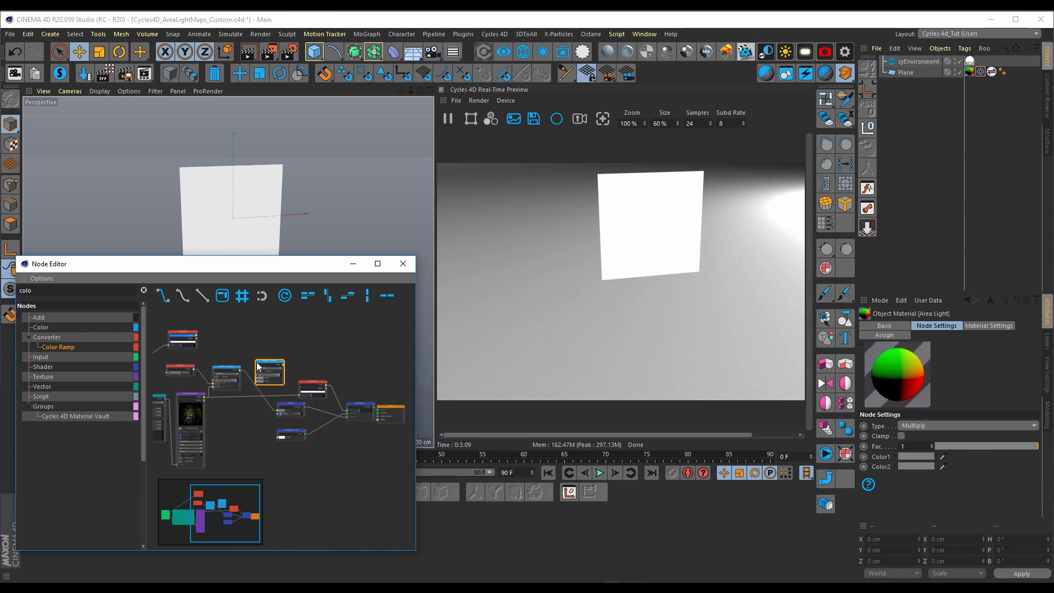
{"action": "scroll", "coordinate": [264, 361], "scroll_direction": "up", "scroll_amount": 2}
{"action": "scroll", "coordinate": [258, 358], "scroll_direction": "up", "scroll_amount": 4}
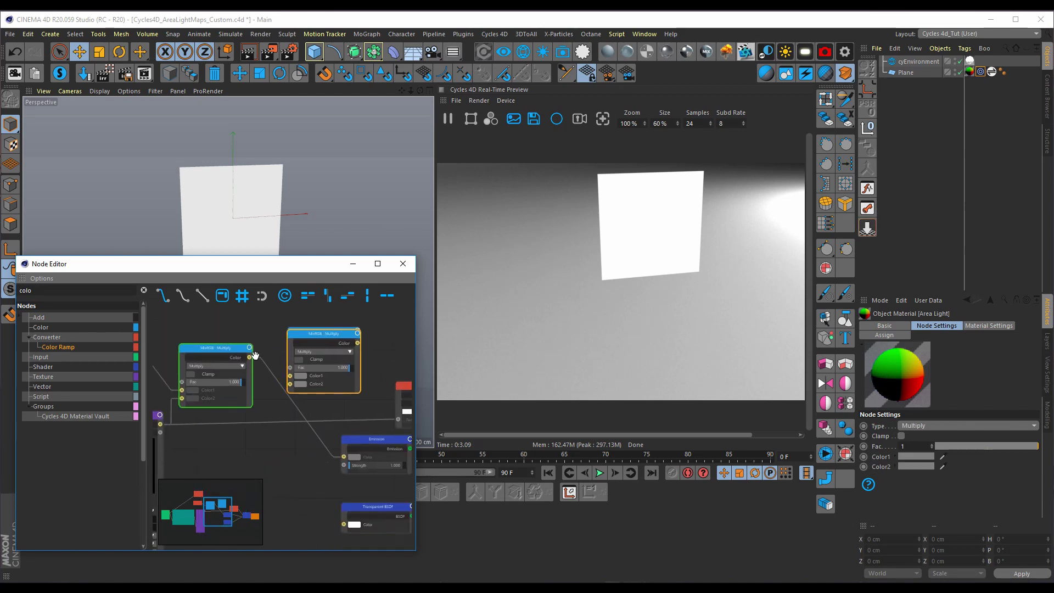
{"action": "left_click_drag", "start_coordinate": [248, 356], "coordinate": [289, 381]}
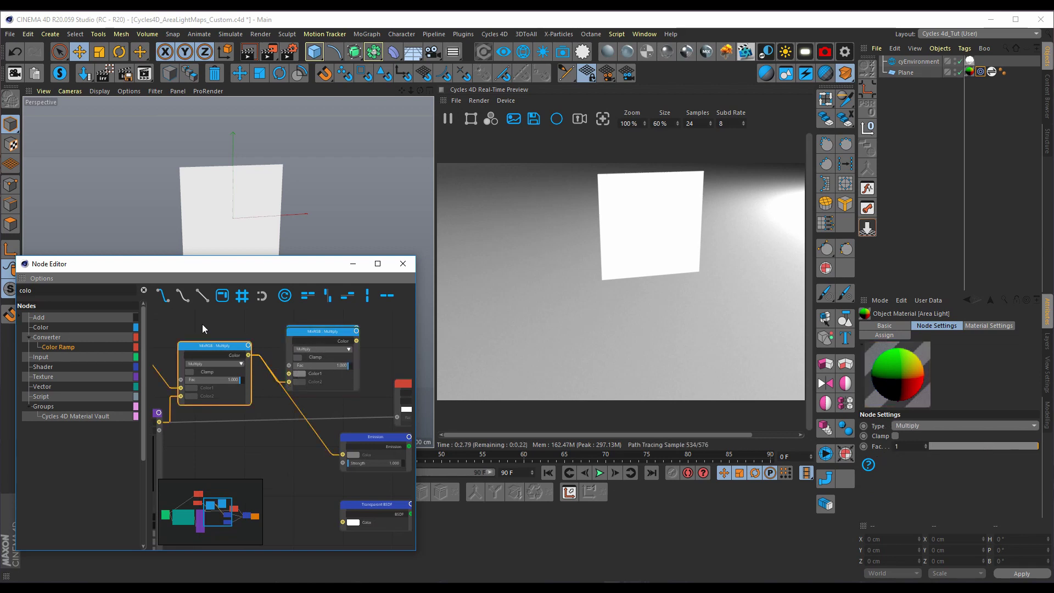
Connect the Color output of the Normal-driven Color Ramp to the duplicated Multiply node's Color1 input
{"action": "middle_click_drag", "start_coordinate": [203, 329], "coordinate": [249, 386]}
{"action": "scroll", "coordinate": [218, 359], "scroll_direction": "down", "scroll_amount": 2}
{"action": "left_click_drag", "start_coordinate": [206, 341], "coordinate": [241, 337]}
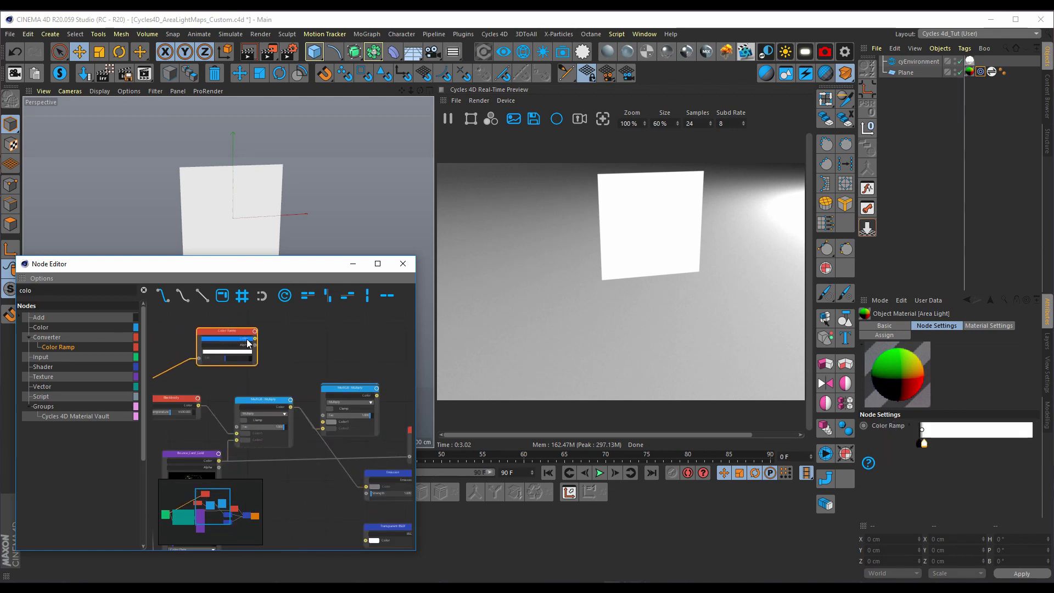
{"action": "left_click_drag", "start_coordinate": [307, 400], "coordinate": [323, 426]}
{"action": "left_click_drag", "start_coordinate": [325, 428], "coordinate": [323, 426]}
{"action": "middle_click_drag", "start_coordinate": [271, 354], "coordinate": [228, 347]}
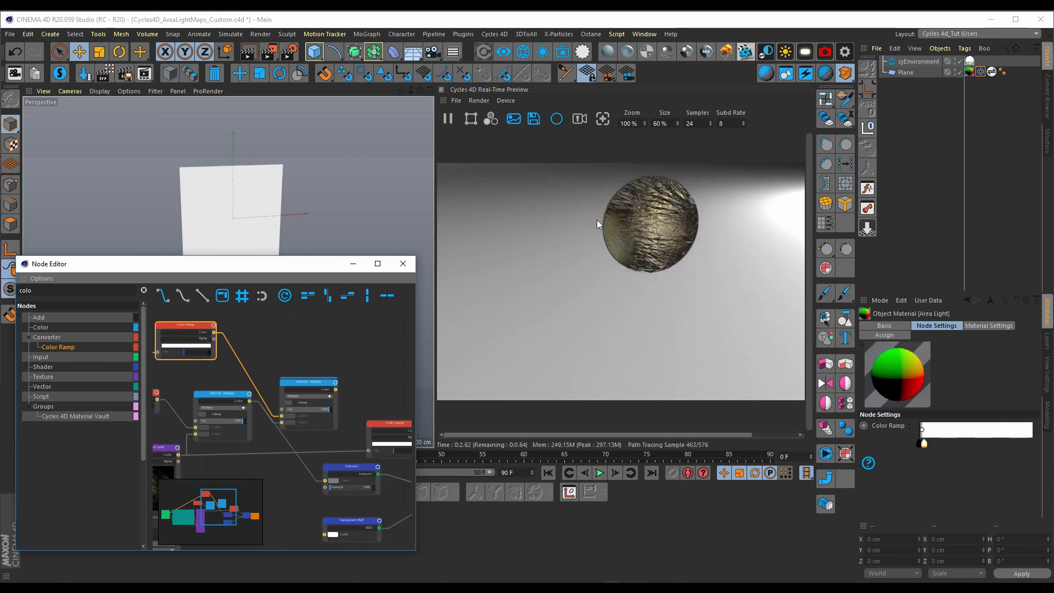
Connect the duplicated Multiply node's Color output to the Emission node's Color input
{"action": "left_click_drag", "start_coordinate": [214, 216], "coordinate": [362, 236], "text": "alt"}
{"action": "left_click_drag", "start_coordinate": [302, 381], "coordinate": [320, 330], "text": "ctrl"}
{"action": "key", "text": "Delete"}
{"action": "left_click", "coordinate": [322, 389]}
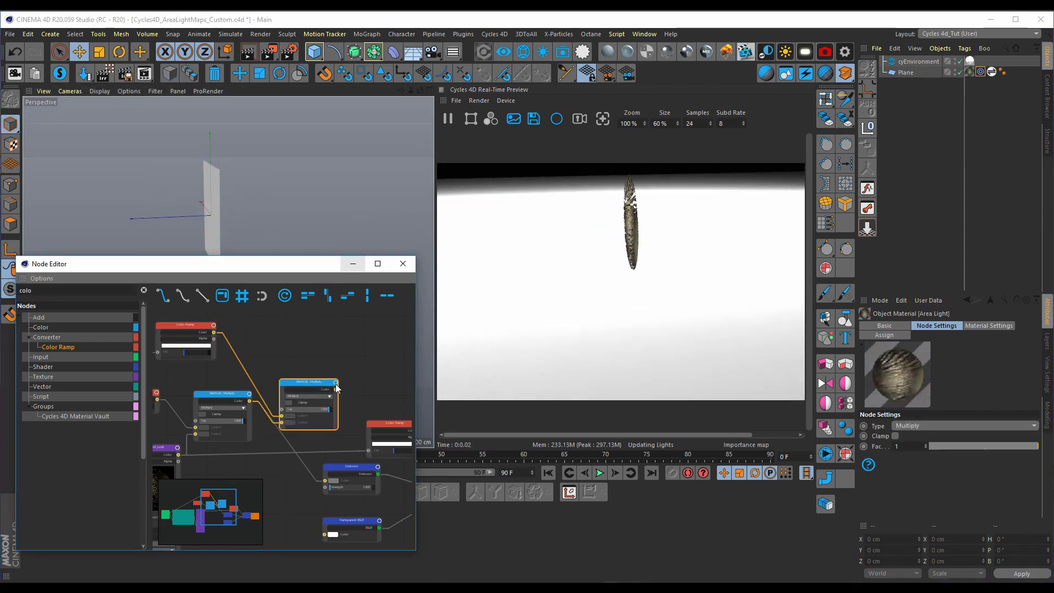
{"action": "middle_click_drag", "start_coordinate": [347, 381], "coordinate": [263, 352], "text": "alt"}
{"action": "scroll", "coordinate": [256, 359], "scroll_direction": "up", "scroll_amount": 4}
{"action": "left_click_drag", "start_coordinate": [244, 360], "coordinate": [266, 446]}
{"action": "middle_click_drag", "start_coordinate": [279, 394], "coordinate": [314, 354], "text": "alt"}
{"action": "left_click_drag", "start_coordinate": [246, 451], "coordinate": [263, 457]}
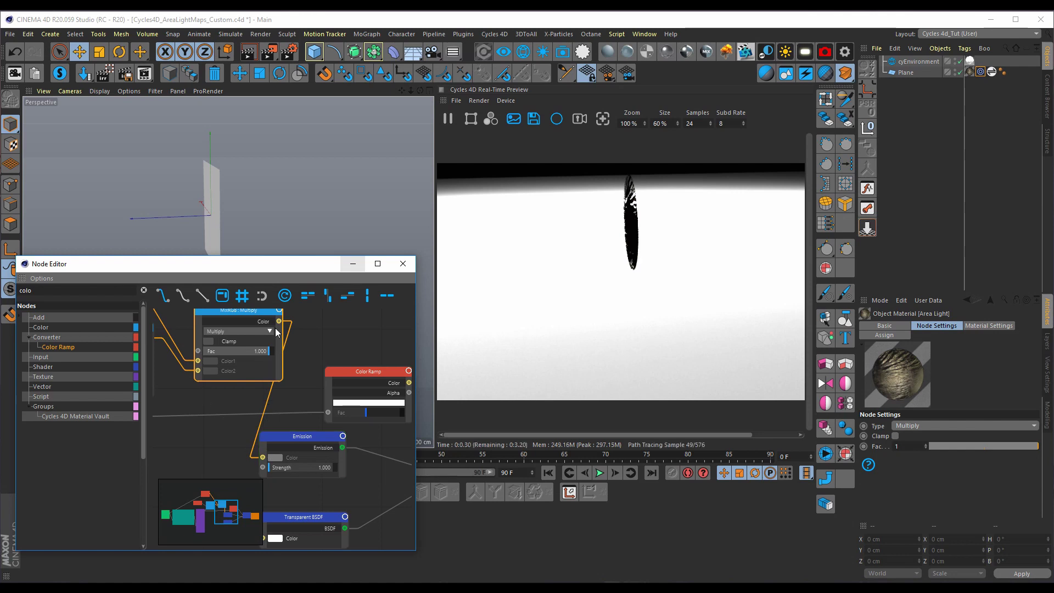
Orbit and zoom around the plane to examine the textured light from different angles and distances
{"action": "left_click_drag", "start_coordinate": [230, 218], "coordinate": [84, 216], "text": "alt"}
{"action": "left_click_drag", "start_coordinate": [226, 216], "coordinate": [235, 191], "text": "alt"}
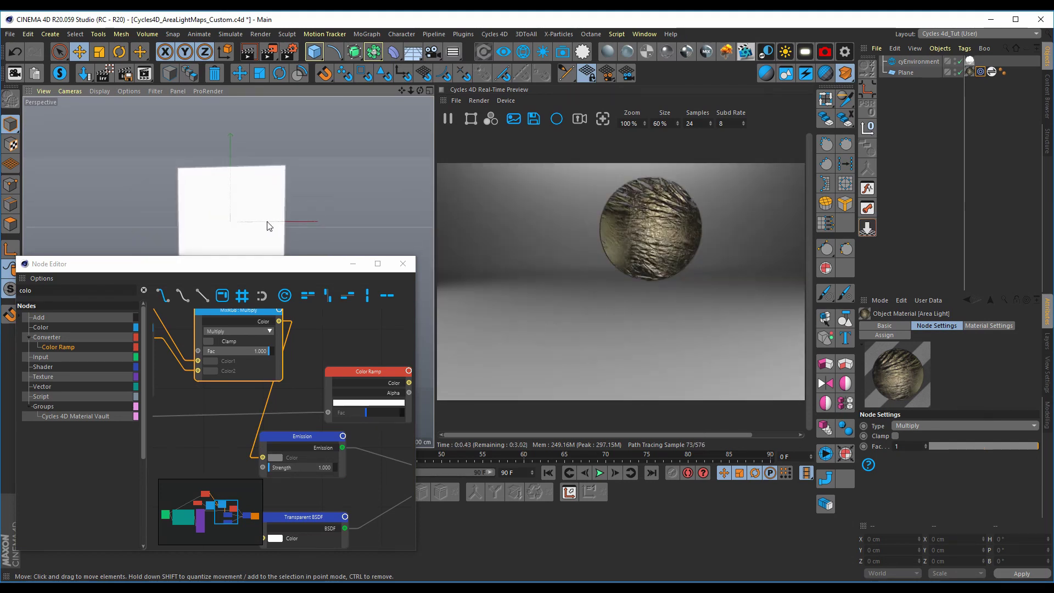
{"action": "scroll", "coordinate": [267, 226], "scroll_direction": "down", "scroll_amount": 2}
{"action": "right_click_drag", "start_coordinate": [266, 193], "coordinate": [346, 179], "text": "alt"}
{"action": "right_click_drag", "start_coordinate": [276, 179], "coordinate": [210, 192], "text": "alt"}
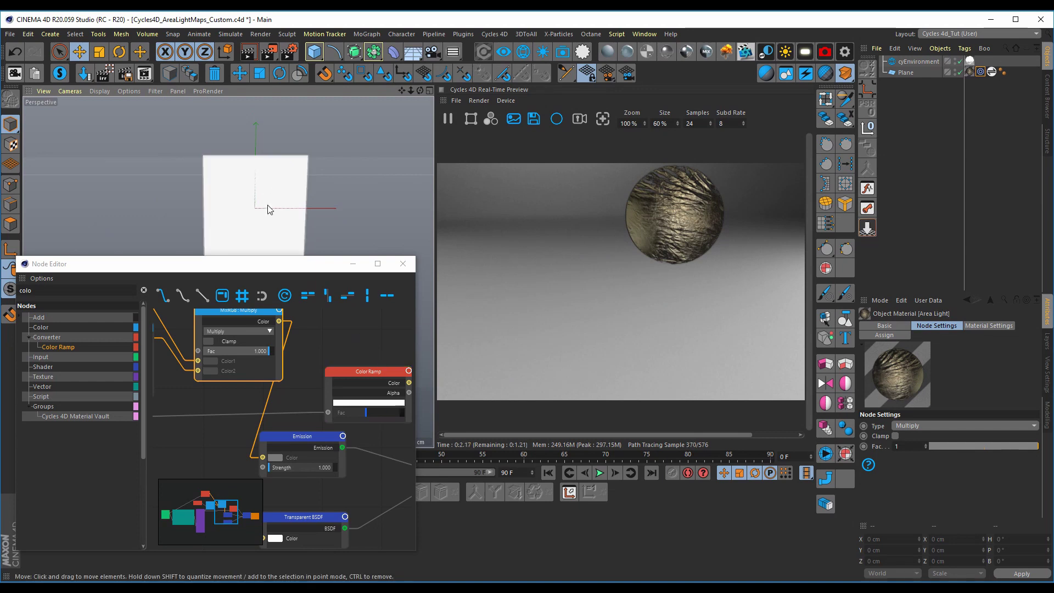
{"action": "right_click_drag", "start_coordinate": [280, 195], "coordinate": [293, 196], "text": "alt"}
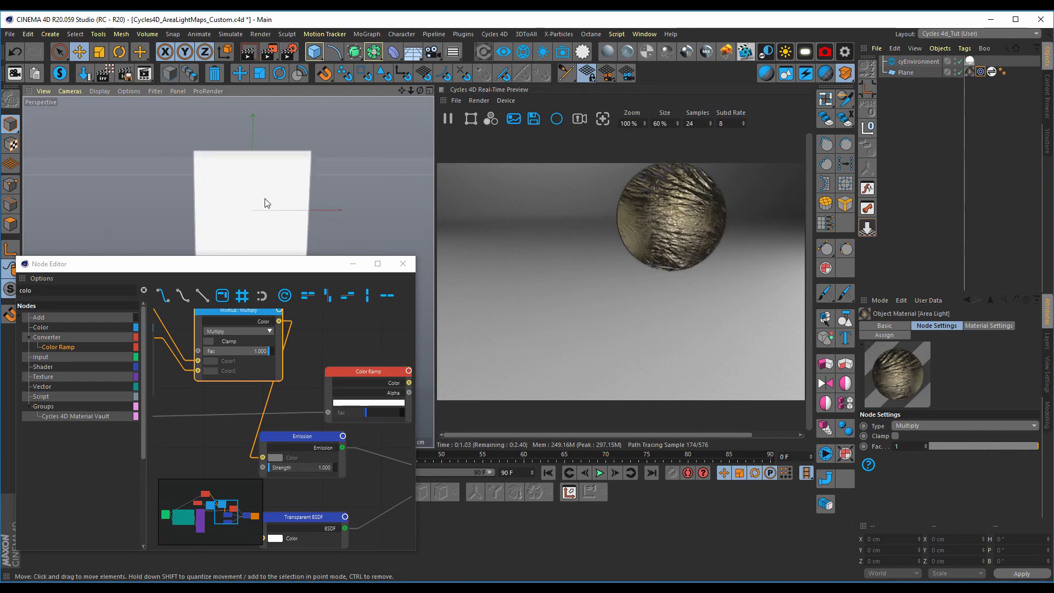
{"action": "scroll", "coordinate": [274, 202], "scroll_direction": "down", "scroll_amount": 3}
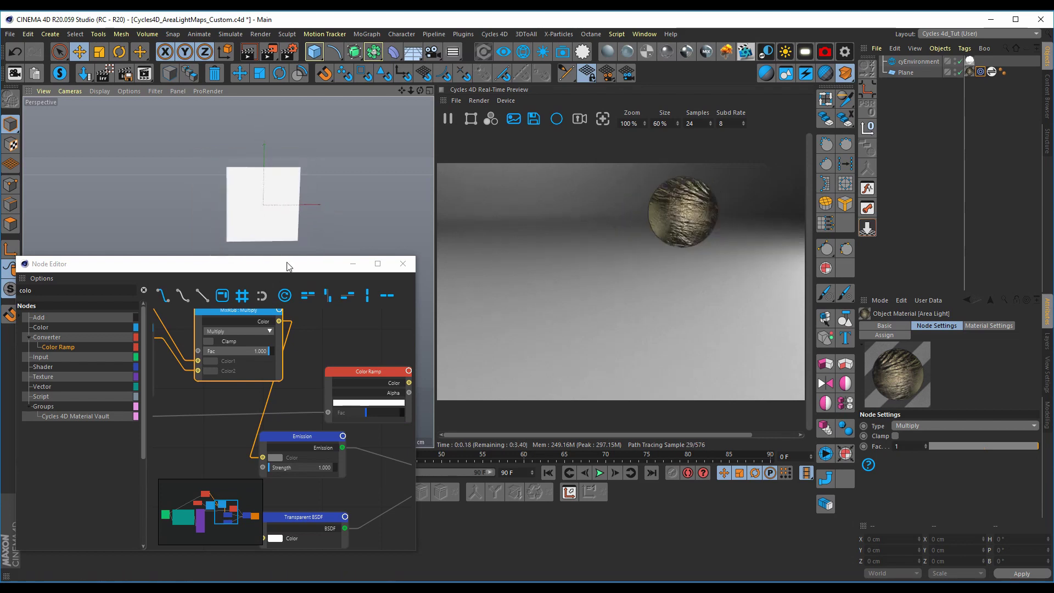
Space out the output, Mix Shader, Color Ramp, Emission and Transparent BSDF nodes to tidy the end of the graph
{"action": "scroll", "coordinate": [304, 386], "scroll_direction": "down", "scroll_amount": 4}
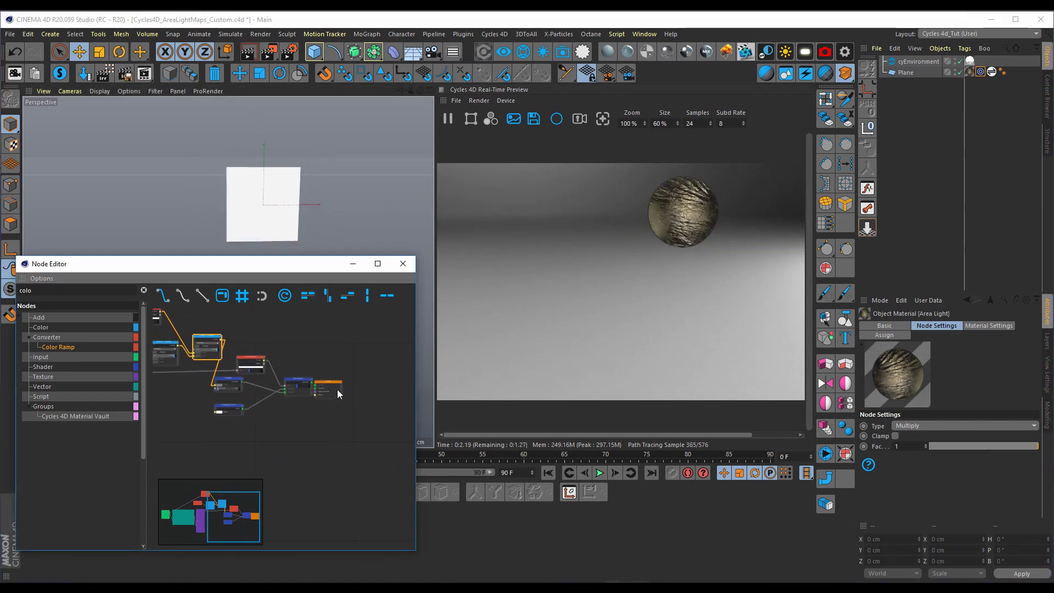
{"action": "left_click", "coordinate": [354, 387]}
{"action": "left_click_drag", "start_coordinate": [355, 386], "coordinate": [317, 380]}
{"action": "left_click_drag", "start_coordinate": [248, 362], "coordinate": [255, 358]}
{"action": "left_click_drag", "start_coordinate": [225, 402], "coordinate": [255, 390]}
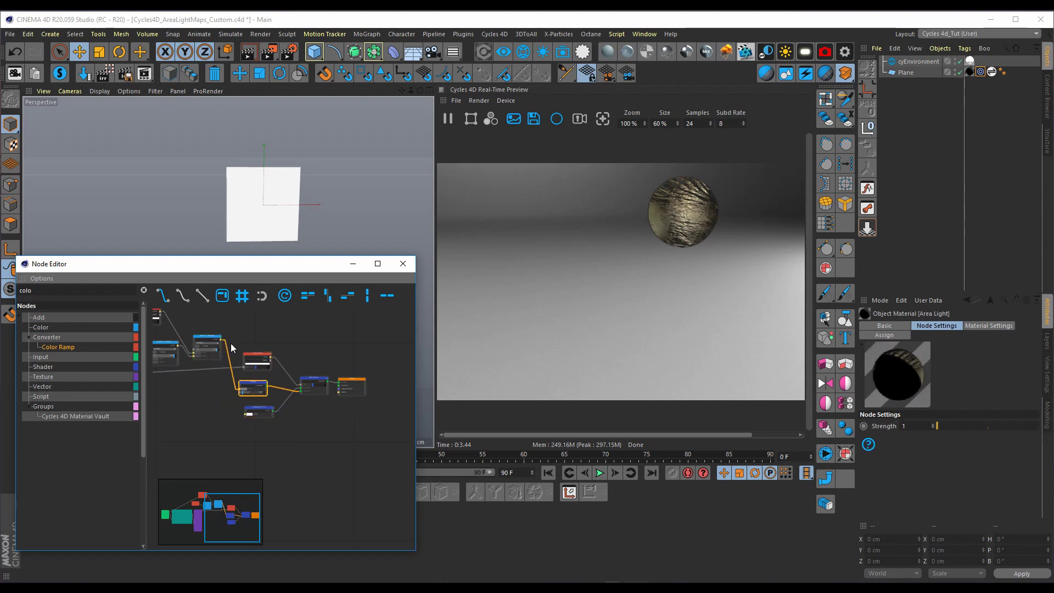
{"action": "middle_click_drag", "start_coordinate": [230, 350], "coordinate": [332, 353]}
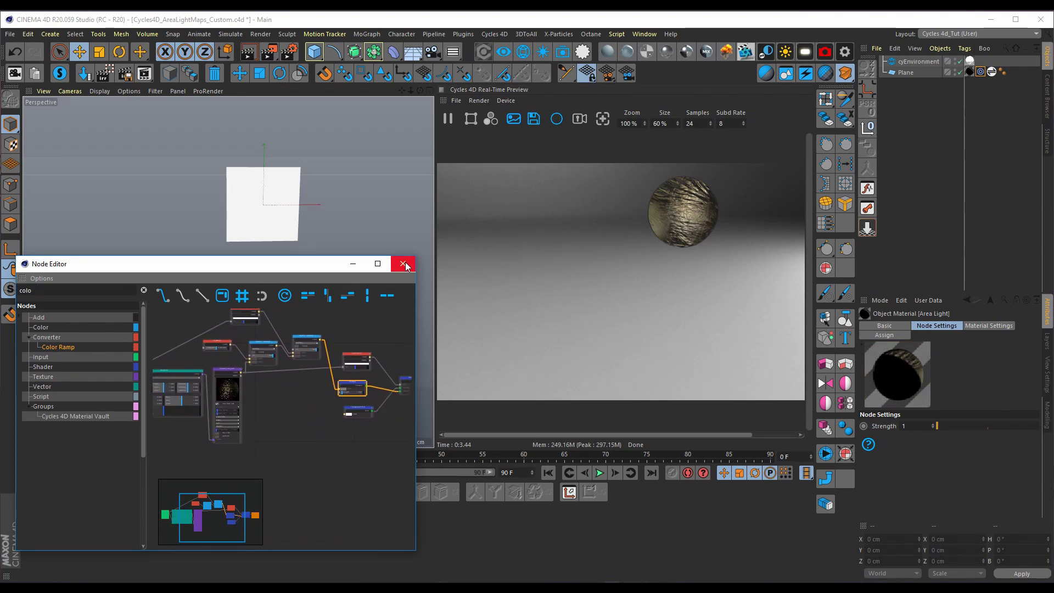
Close the Node Editor and rename the Plane object as AreaLight
{"action": "left_click", "coordinate": [403, 265]}
{"action": "left_click", "coordinate": [907, 73]}
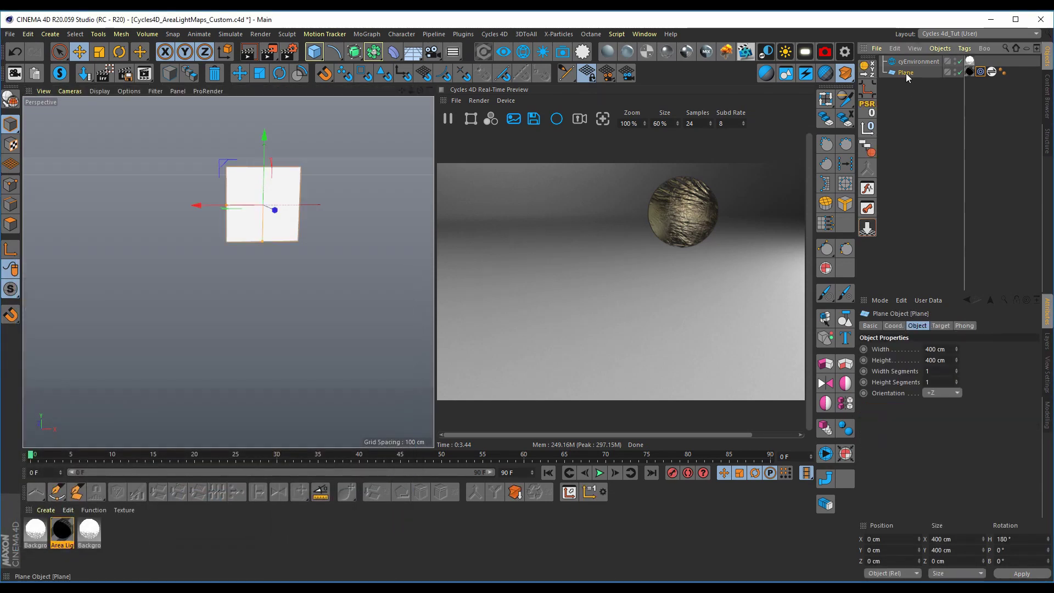
{"action": "double_click", "coordinate": [906, 73]}
{"action": "type", "text": "Area"}
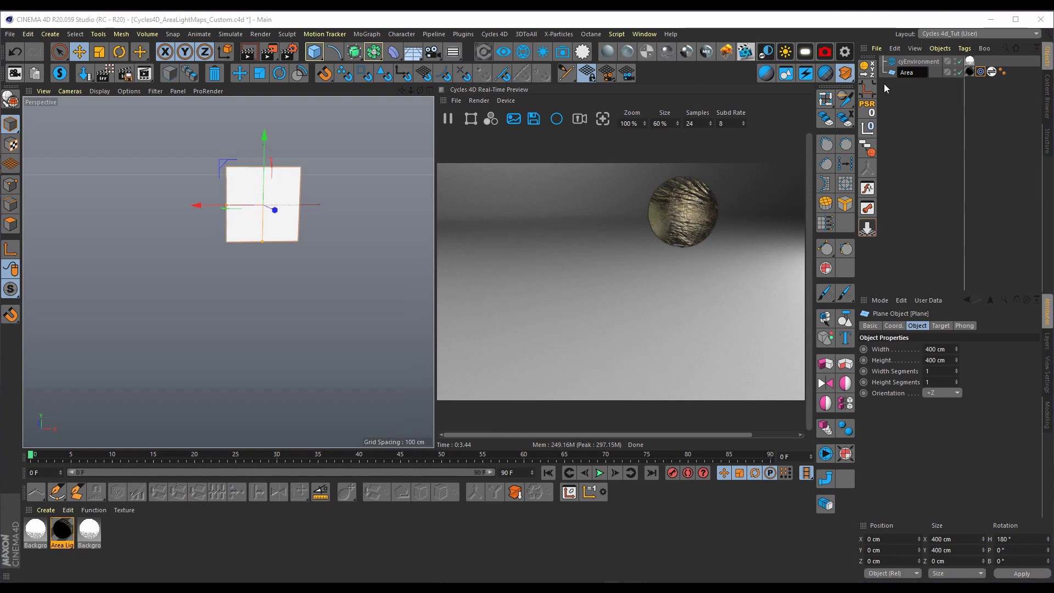
{"action": "type", "text": "Light"}
{"action": "key", "text": "Return"}
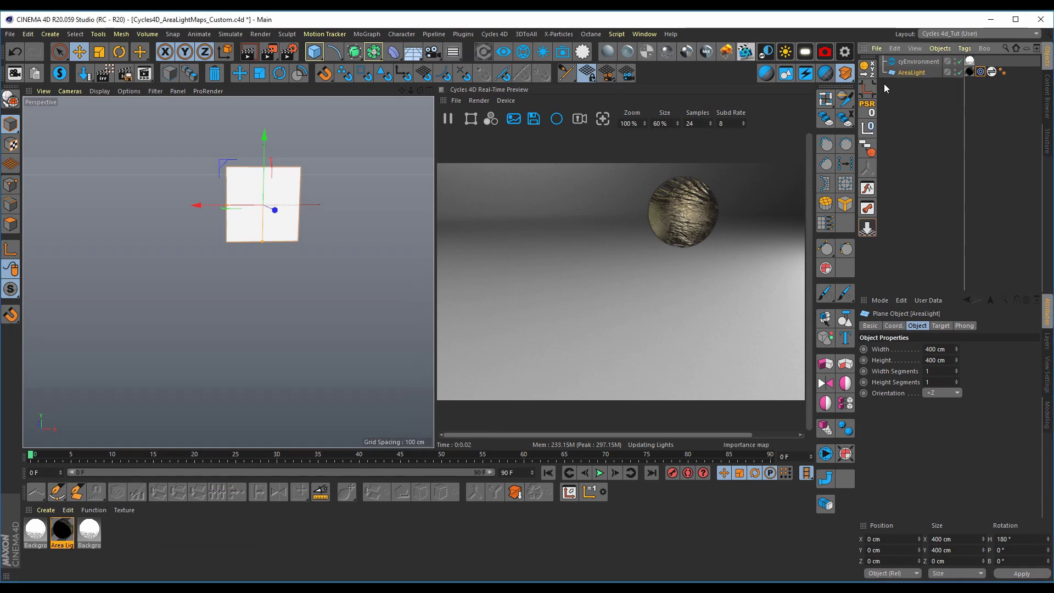
Add a Null, delete the cyEnvironment object and make AreaLight a child of the Null
{"action": "left_click", "coordinate": [868, 128]}
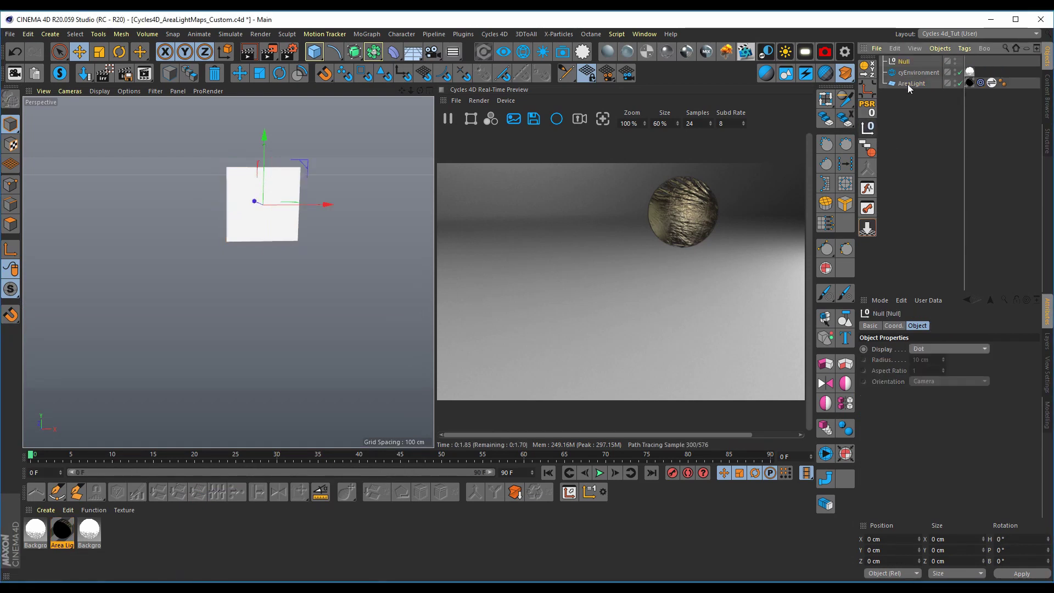
{"action": "left_click", "coordinate": [913, 73]}
{"action": "key", "text": "Delete"}
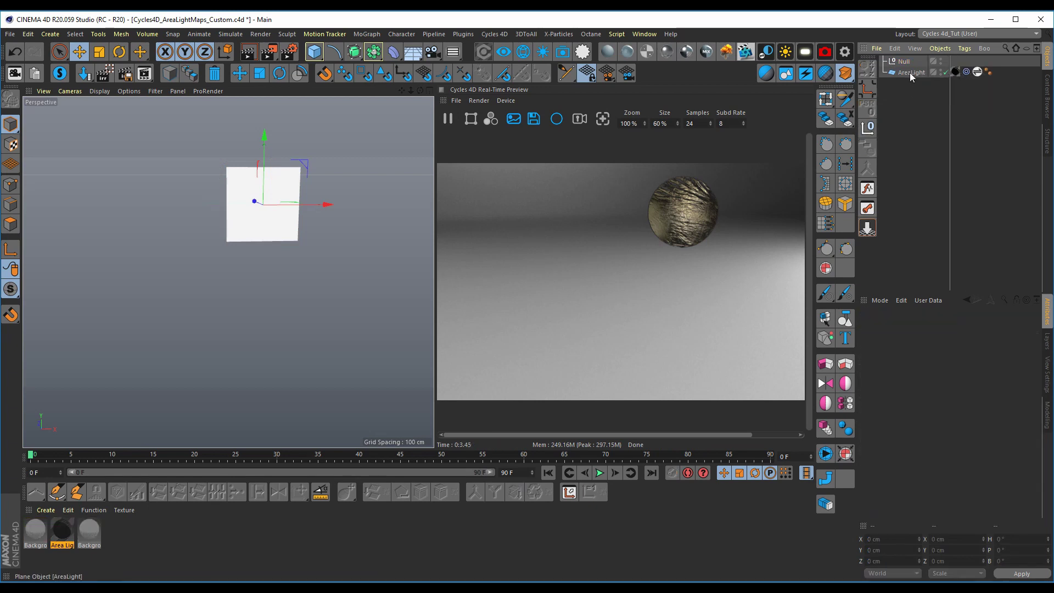
{"action": "left_click", "coordinate": [905, 62]}
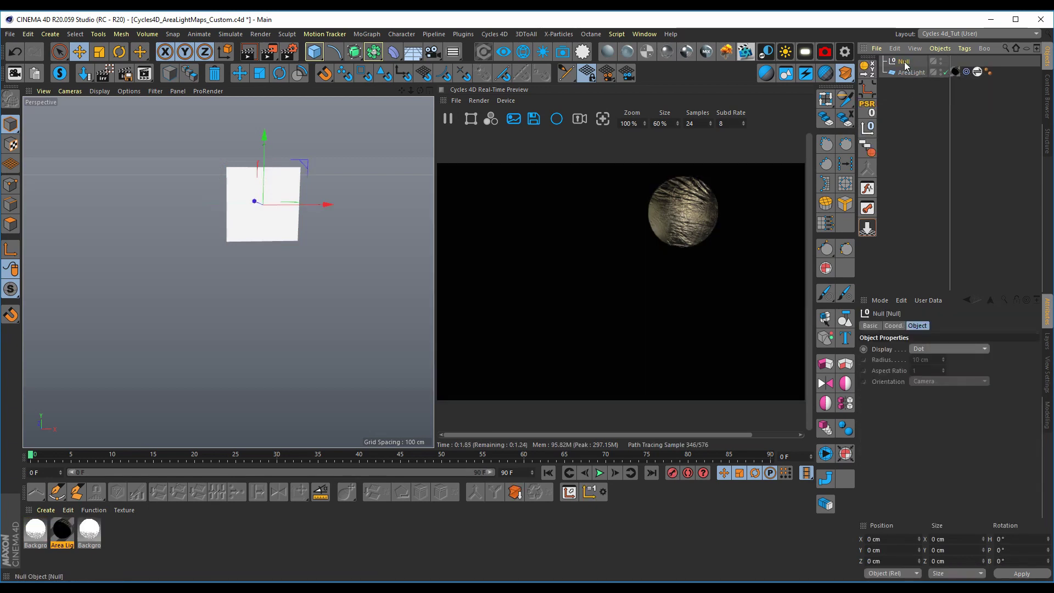
{"action": "left_click_drag", "start_coordinate": [907, 70], "coordinate": [911, 62]}
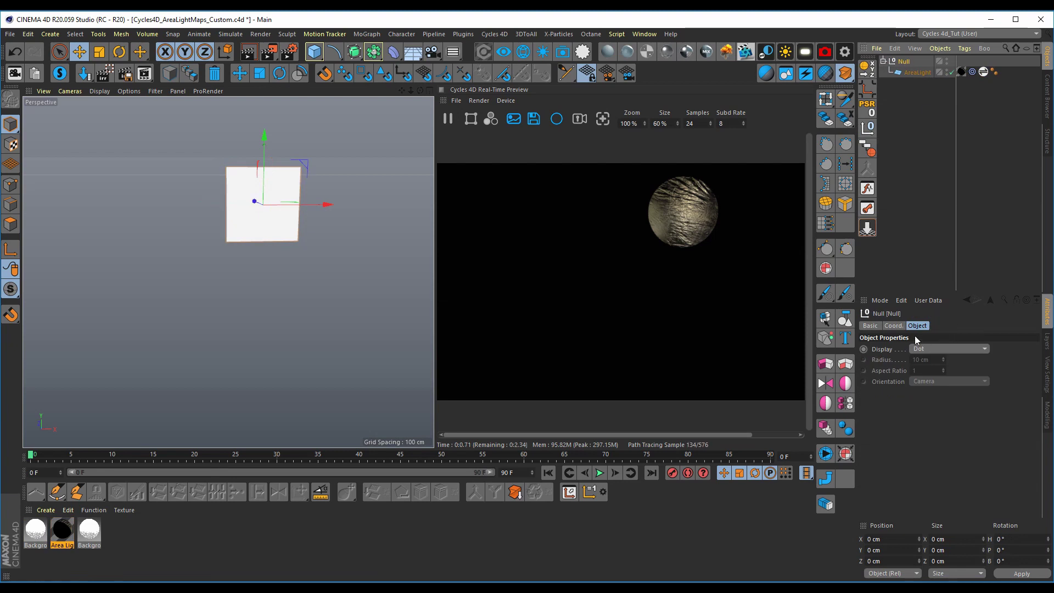
Check the coordinates of AreaLight and its parent null, and rename the null as Cycles4DALM
{"action": "left_click", "coordinate": [916, 72]}
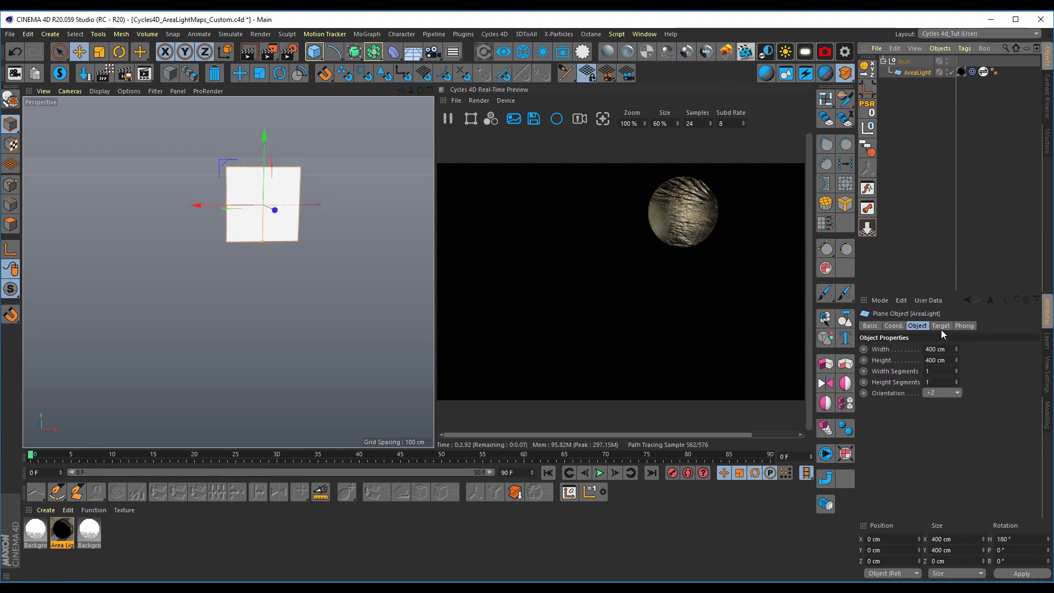
{"action": "left_click", "coordinate": [900, 326]}
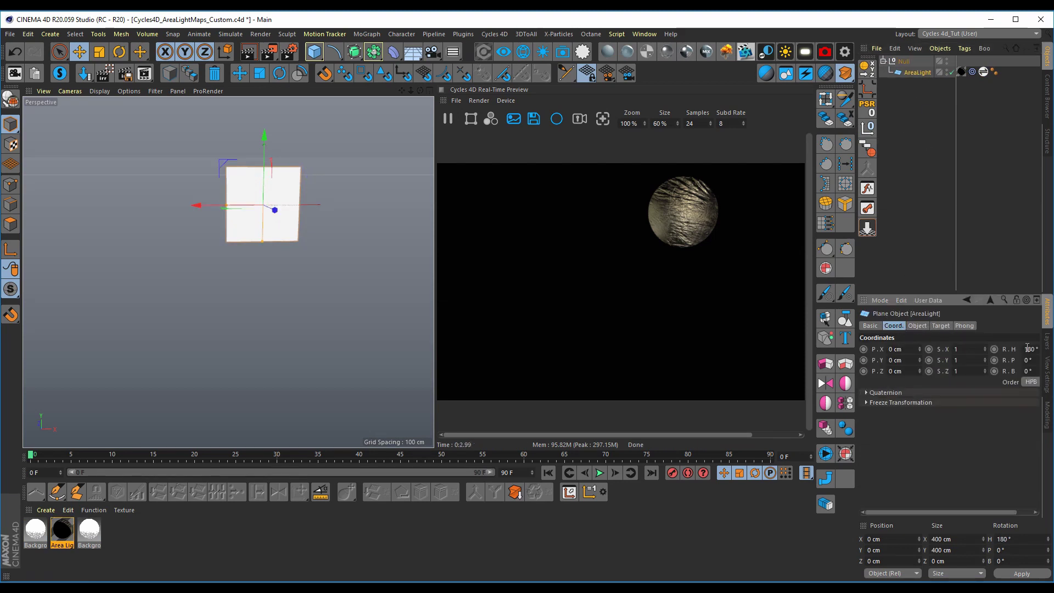
{"action": "left_click", "coordinate": [905, 61]}
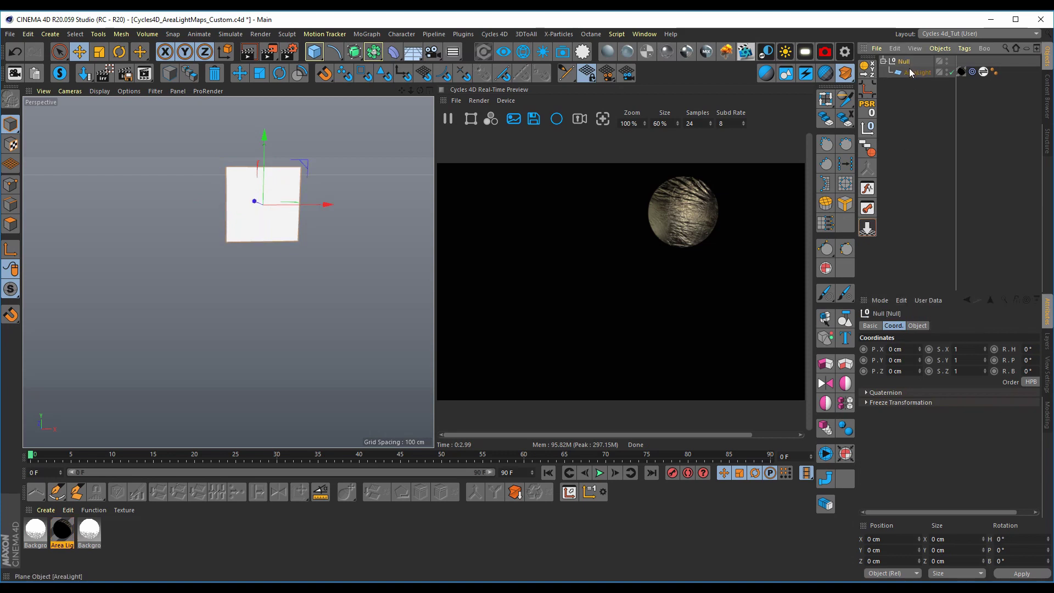
{"action": "double_click", "coordinate": [903, 62]}
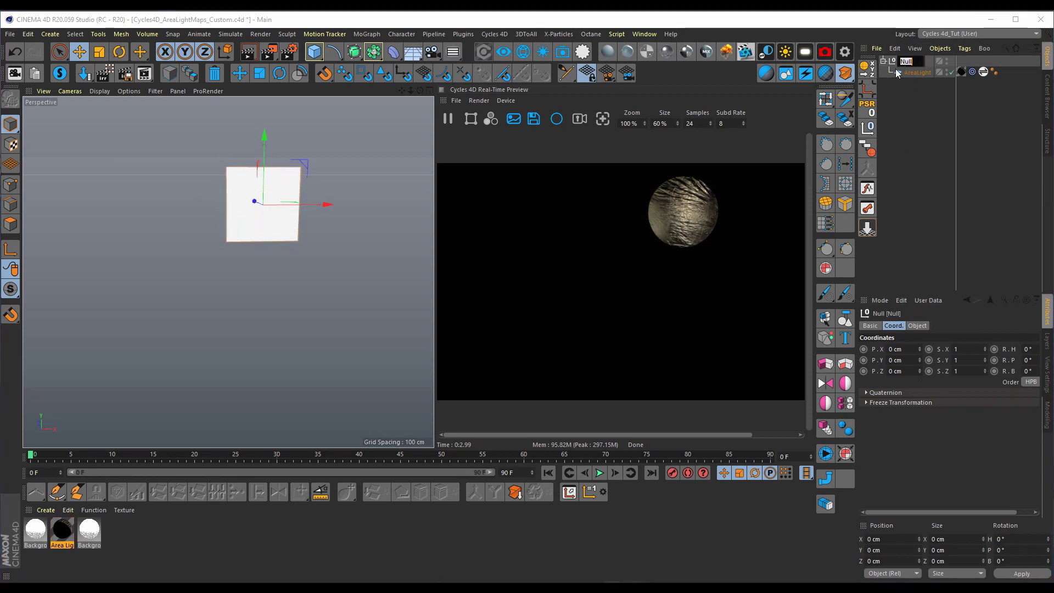
{"action": "type", "text": "Cy"}
{"action": "type", "text": "cles"}
{"action": "type", "text": "4D"}
{"action": "type", "text": "ALM"}
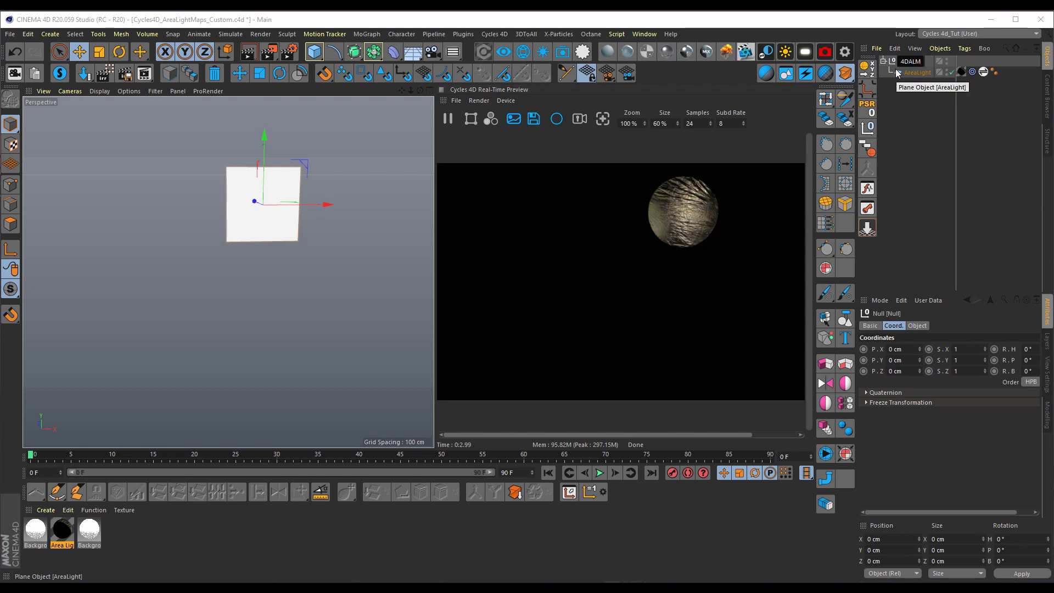
{"action": "key", "text": "Return"}
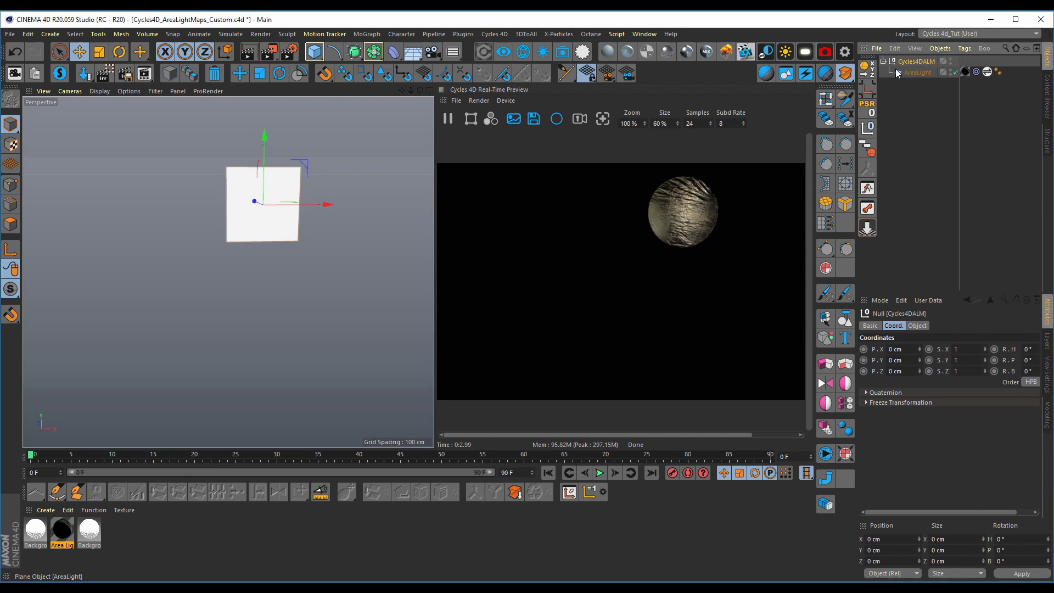
Create a preset library named Cycles4DALM in the Content Browser and store the Cycles4DALM null rig in it
{"action": "left_click", "coordinate": [645, 34]}
{"action": "left_click", "coordinate": [668, 91]}
{"action": "left_click_drag", "start_coordinate": [680, 20], "coordinate": [562, 67]}
{"action": "left_click", "coordinate": [328, 80]}
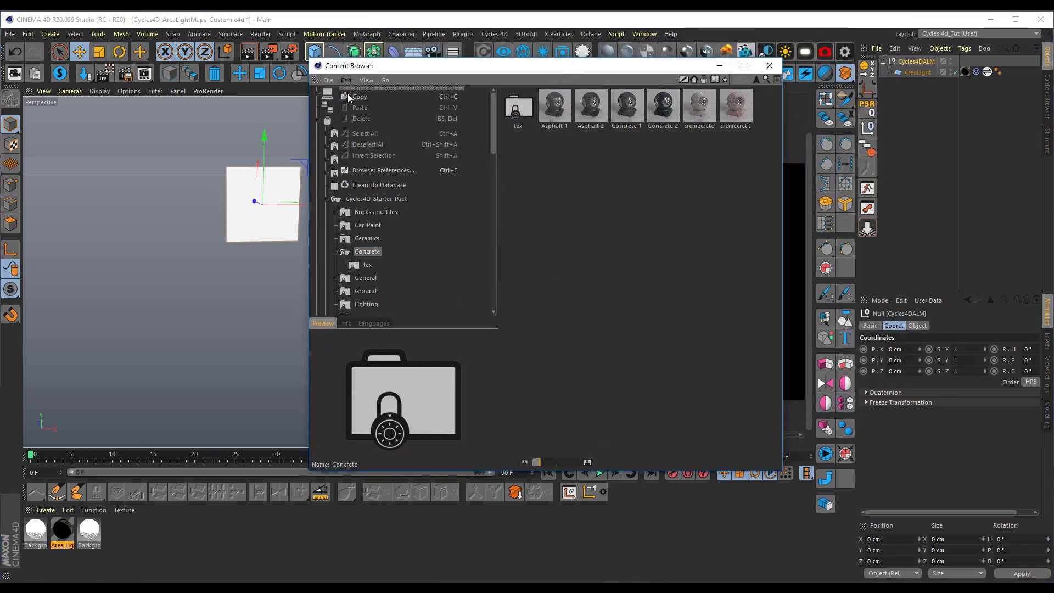
{"action": "left_click", "coordinate": [347, 138]}
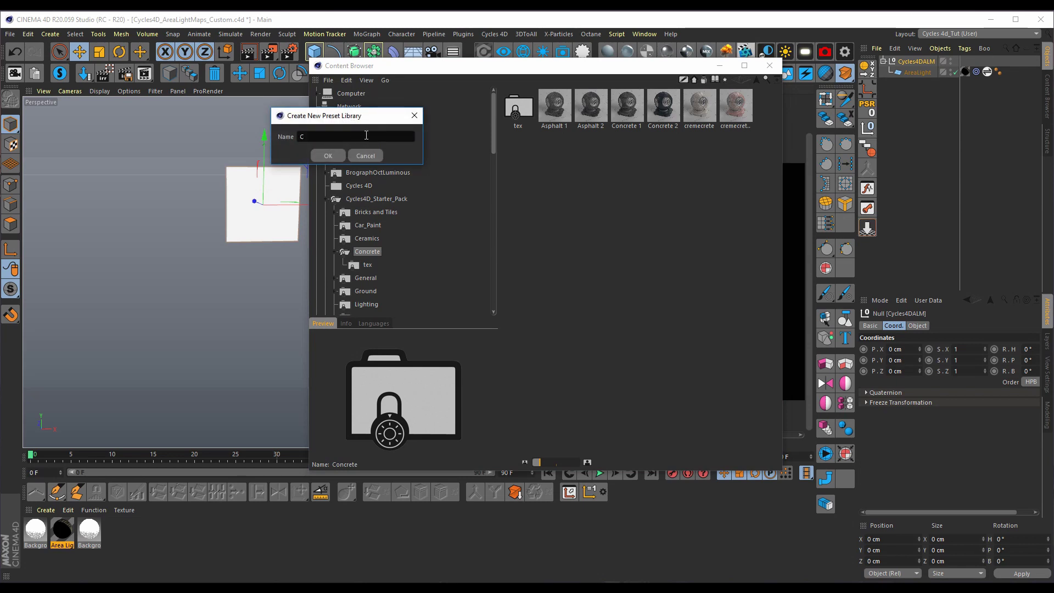
{"action": "type", "text": "Cycles4DALM"}
{"action": "key", "text": "Return"}
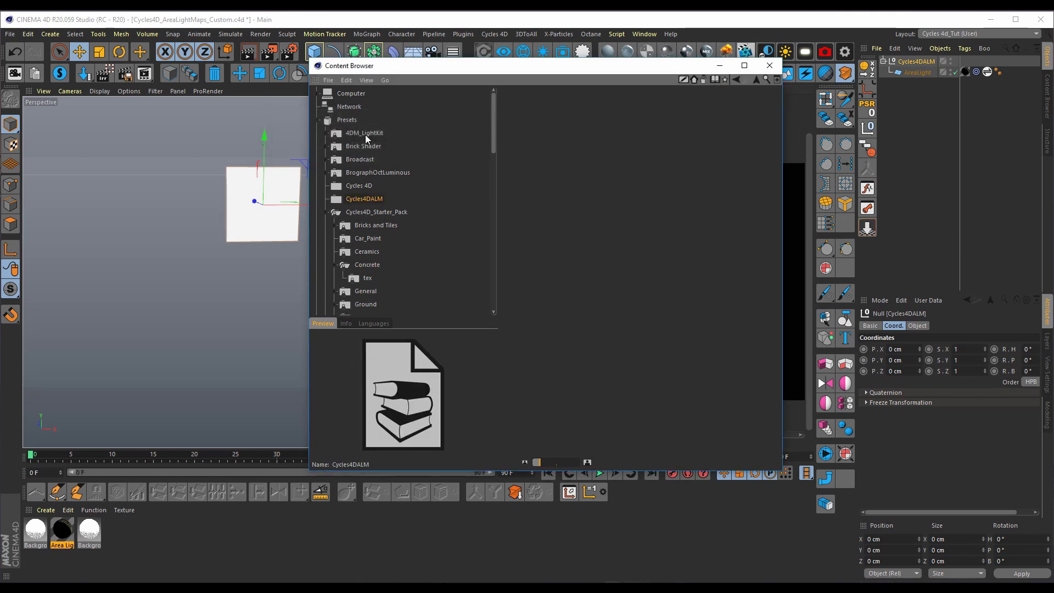
{"action": "left_click_drag", "start_coordinate": [882, 65], "coordinate": [538, 123]}
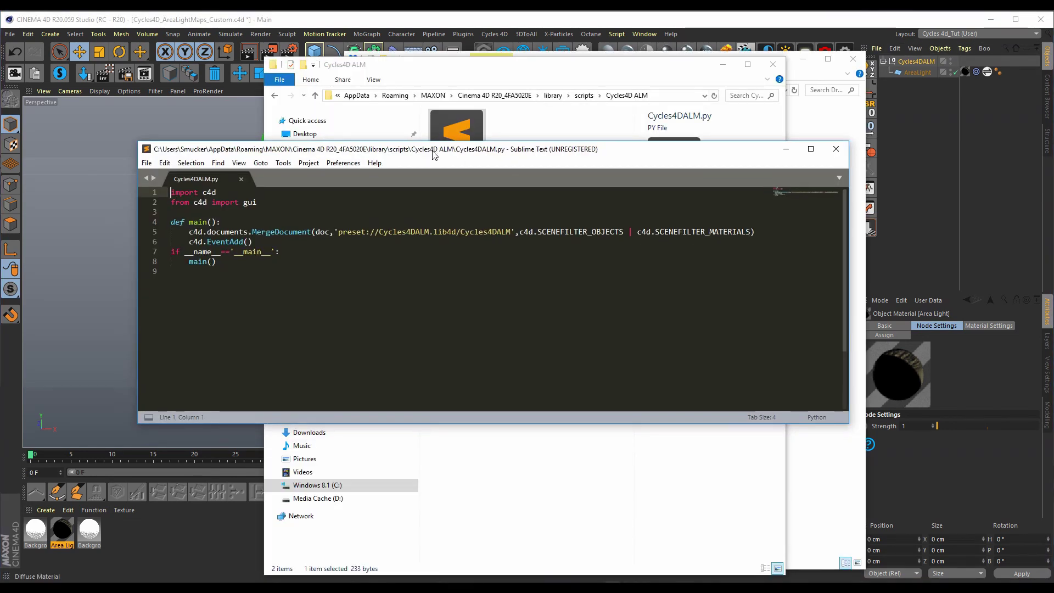
Examine the MergeDocument line and preset path in the Cycles4DALM.py script in Sublime Text, and close the script
{"action": "mouse_move", "coordinate": [422, 152]}
{"action": "left_mouse_down"}
{"action": "mouse_move", "coordinate": [431, 149]}
{"action": "mouse_move", "coordinate": [424, 156]}
{"action": "left_mouse_up"}
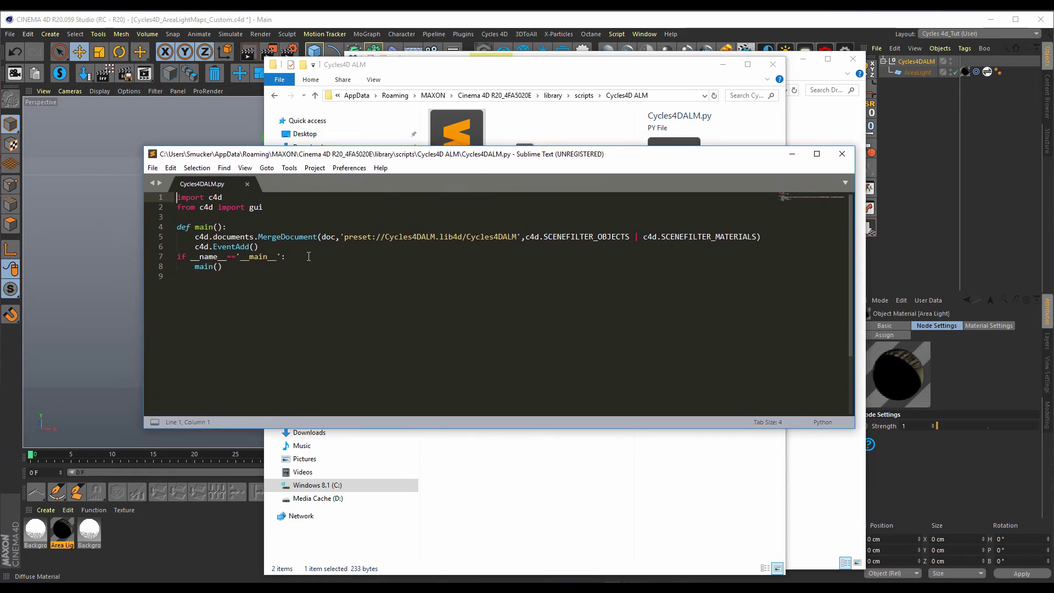
{"action": "left_click_drag", "start_coordinate": [358, 156], "coordinate": [350, 163]}
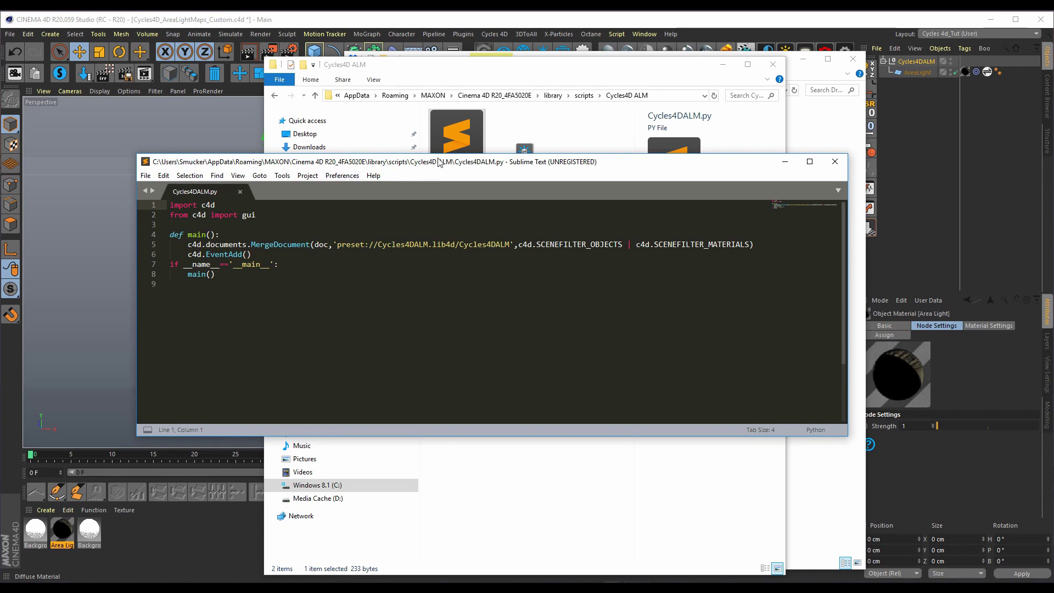
{"action": "left_click_drag", "start_coordinate": [523, 165], "coordinate": [499, 165]}
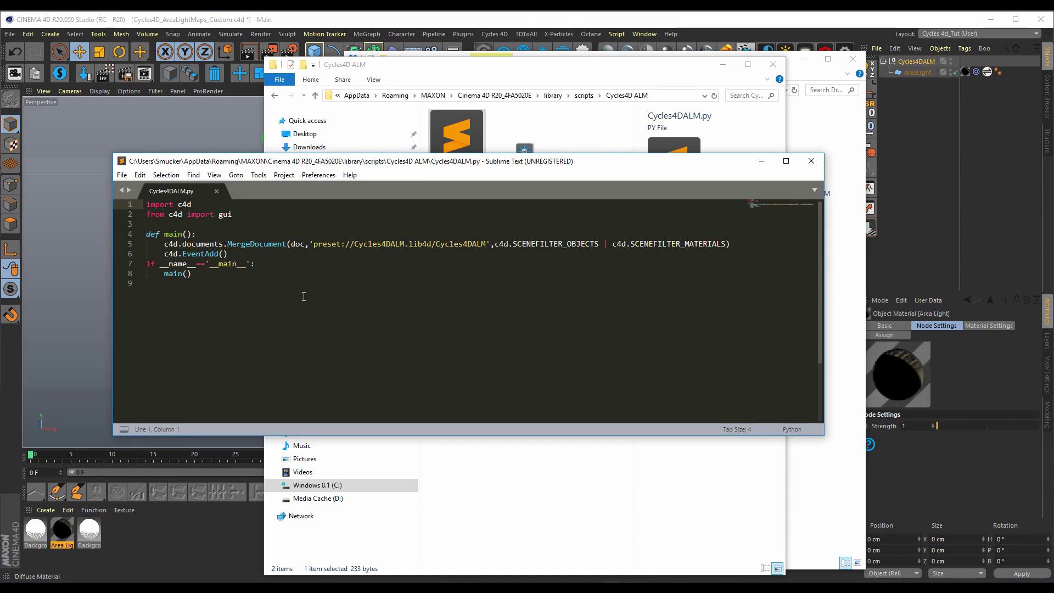
{"action": "mouse_move", "coordinate": [444, 168]}
{"action": "left_mouse_down"}
{"action": "mouse_move", "coordinate": [440, 214]}
{"action": "mouse_move", "coordinate": [440, 175]}
{"action": "left_mouse_up"}
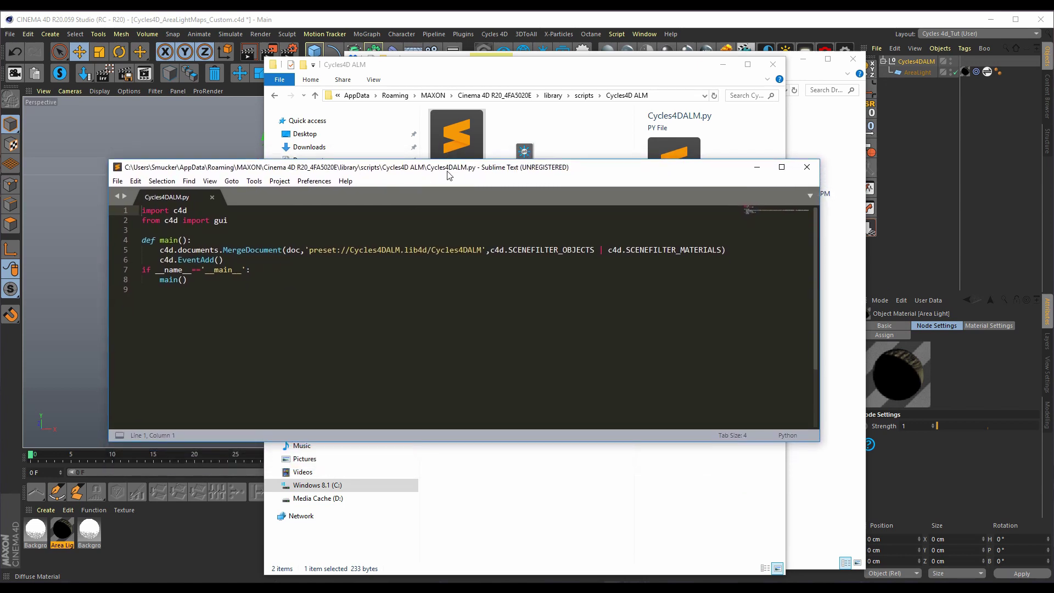
{"action": "left_click", "coordinate": [117, 182]}
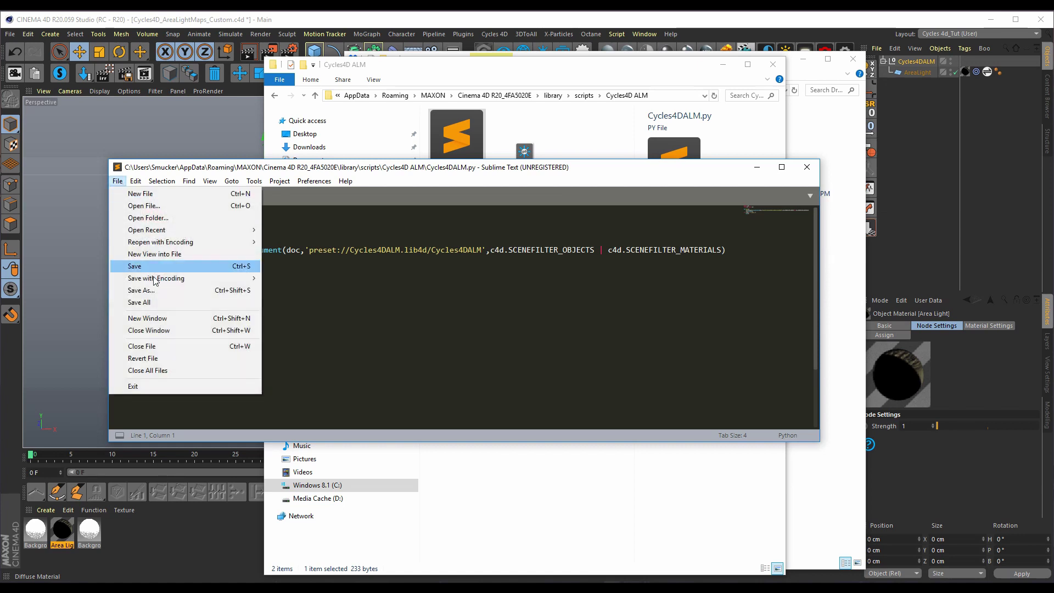
{"action": "left_click", "coordinate": [359, 319]}
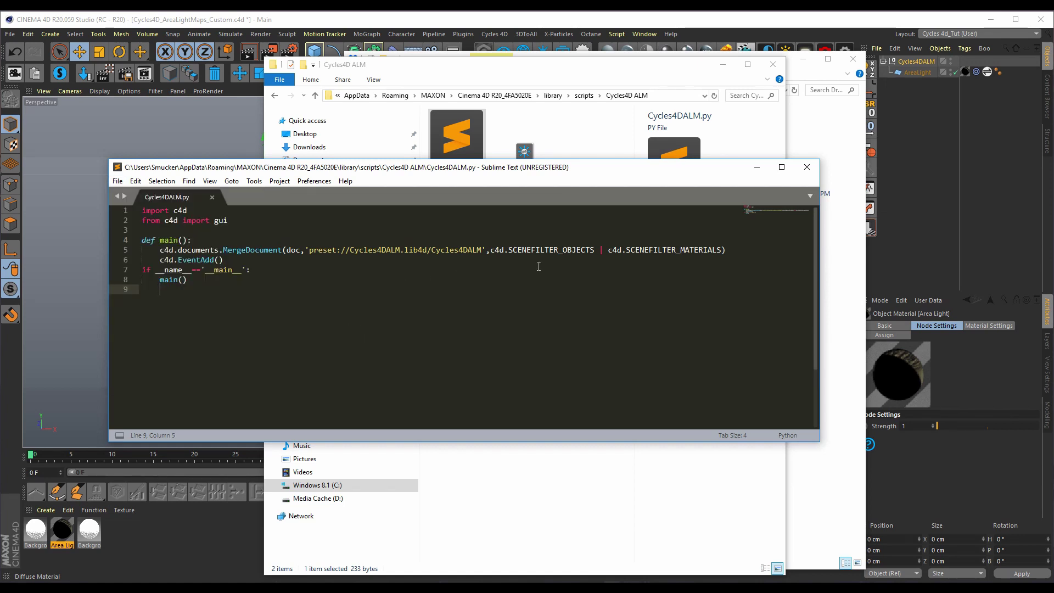
{"action": "left_click_drag", "start_coordinate": [593, 172], "coordinate": [573, 170]}
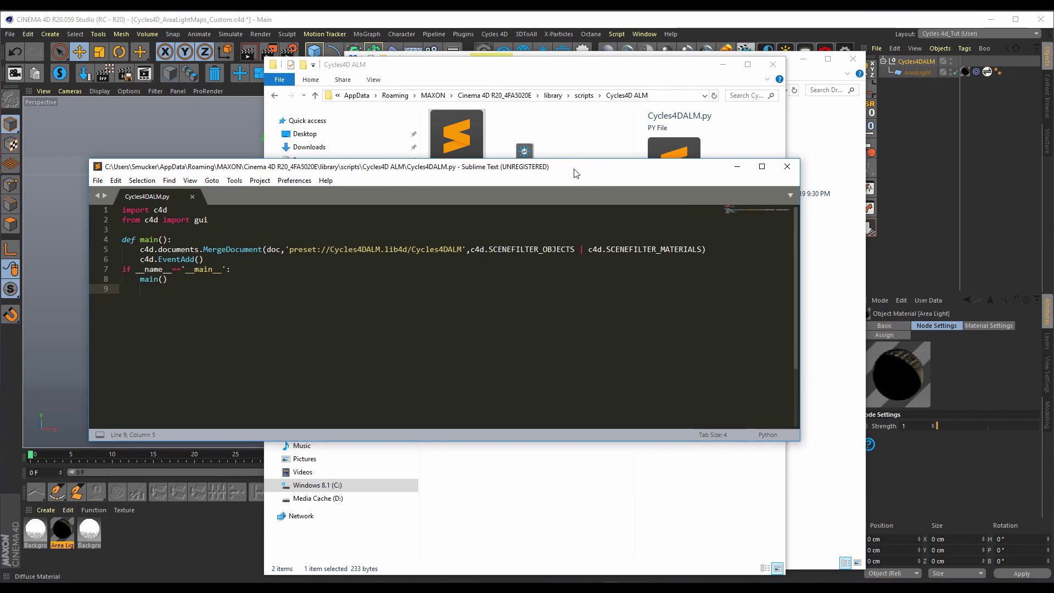
{"action": "left_click", "coordinate": [789, 168]}
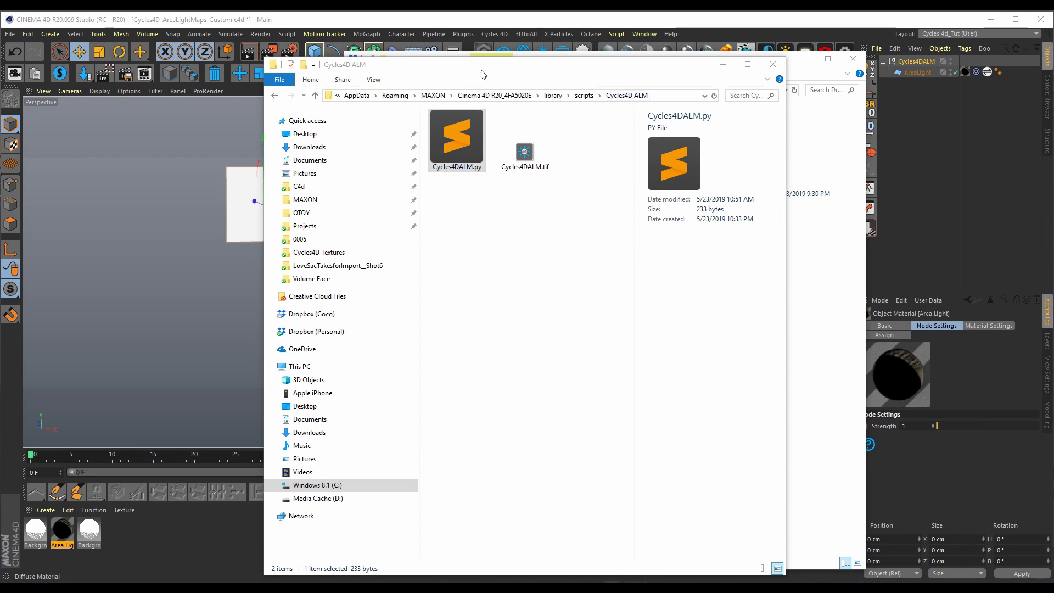
Preview the Cycles4DALM.tif icon image stored beside the script in the Cycles4D ALM folder
{"action": "left_click_drag", "start_coordinate": [484, 73], "coordinate": [492, 63]}
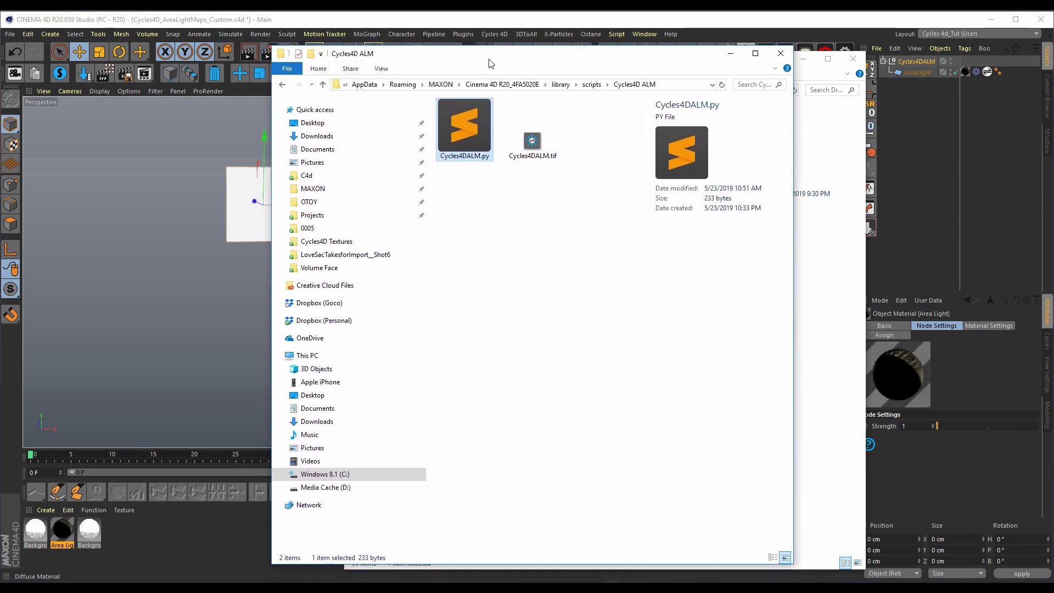
{"action": "left_click", "coordinate": [533, 139]}
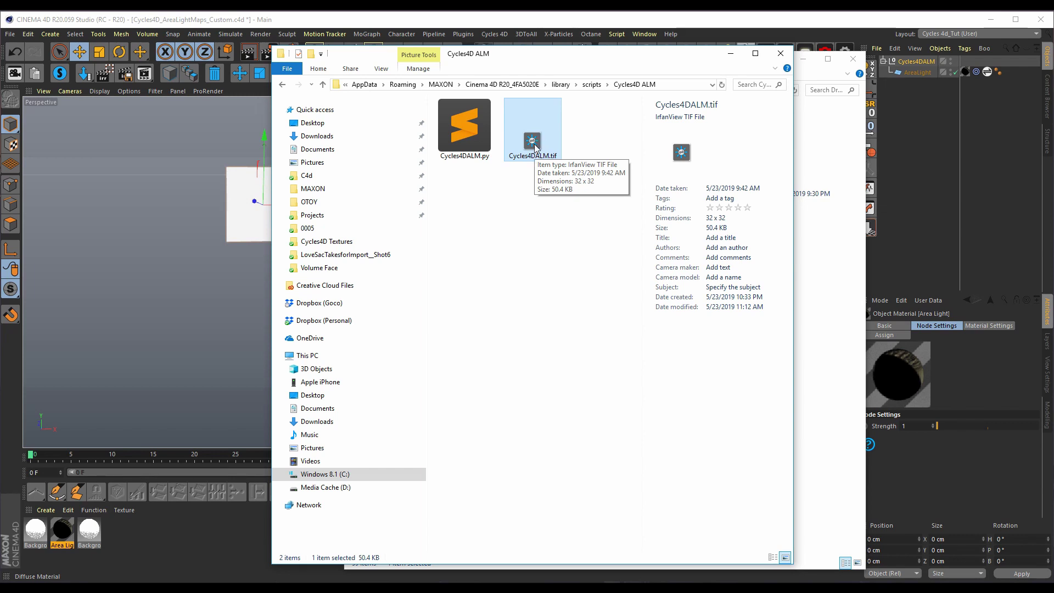
{"action": "key", "text": "space"}
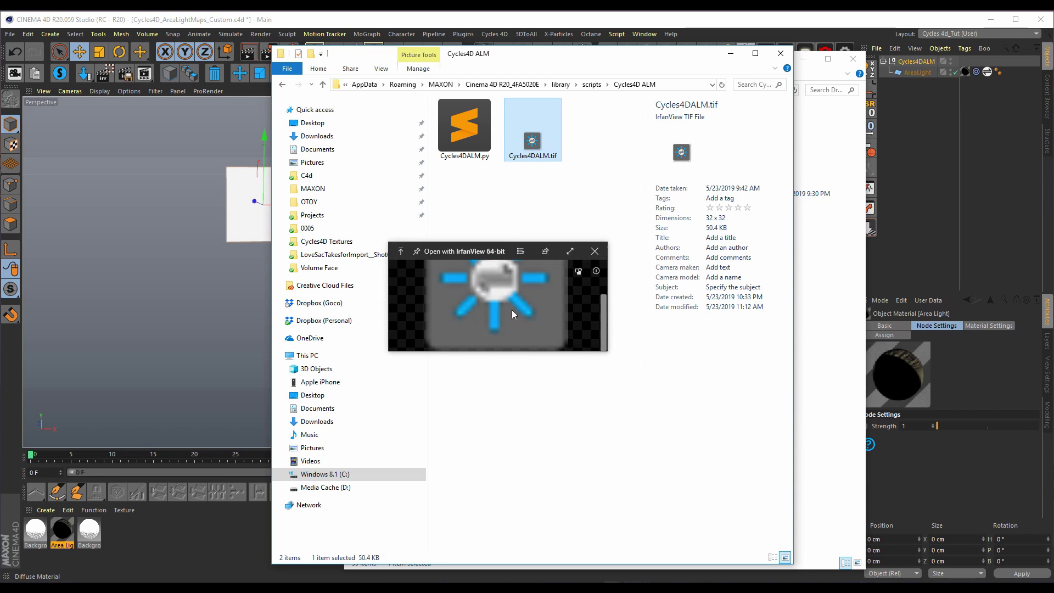
{"action": "left_click", "coordinate": [594, 251]}
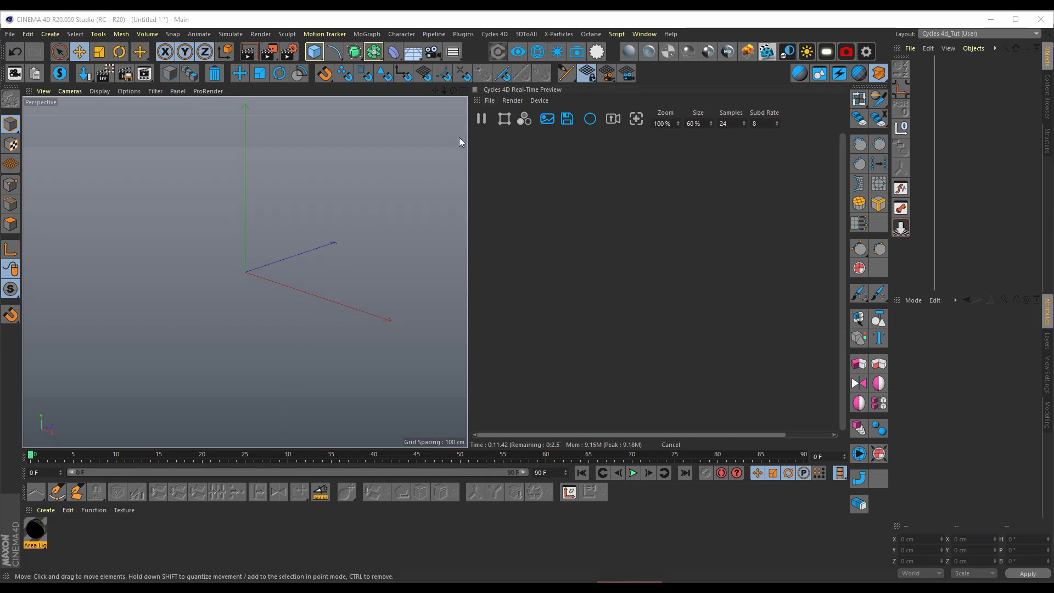
Delete the leftover Area Light material in Cinema 4D and search the Commander for "cycl" to find the Cycles4DALM script
{"action": "left_click", "coordinate": [36, 530]}
{"action": "key", "text": "Delete"}
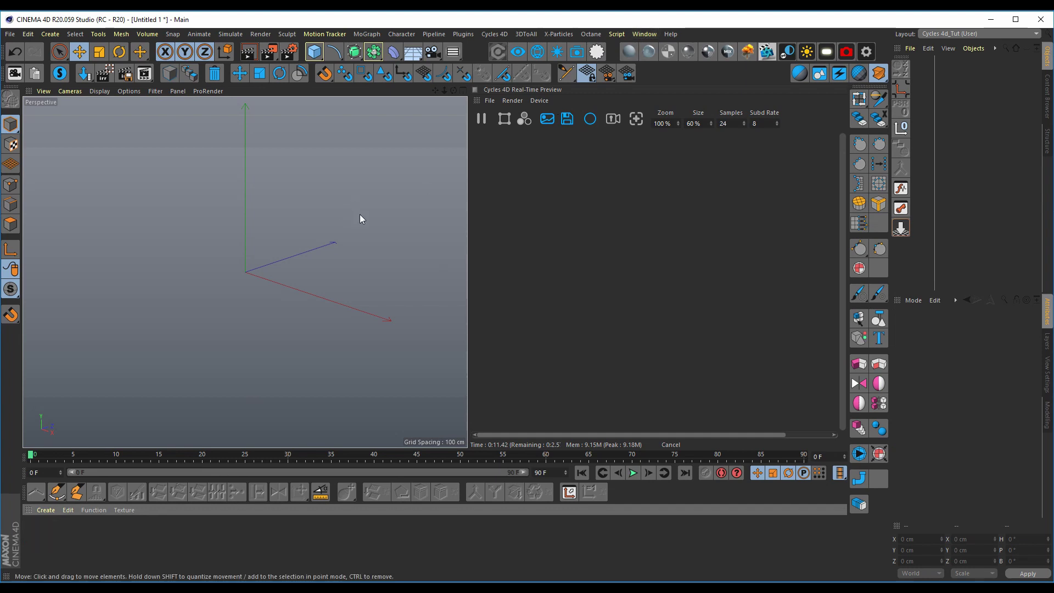
{"action": "key", "text": "shift+c"}
{"action": "type", "text": "cycl"}
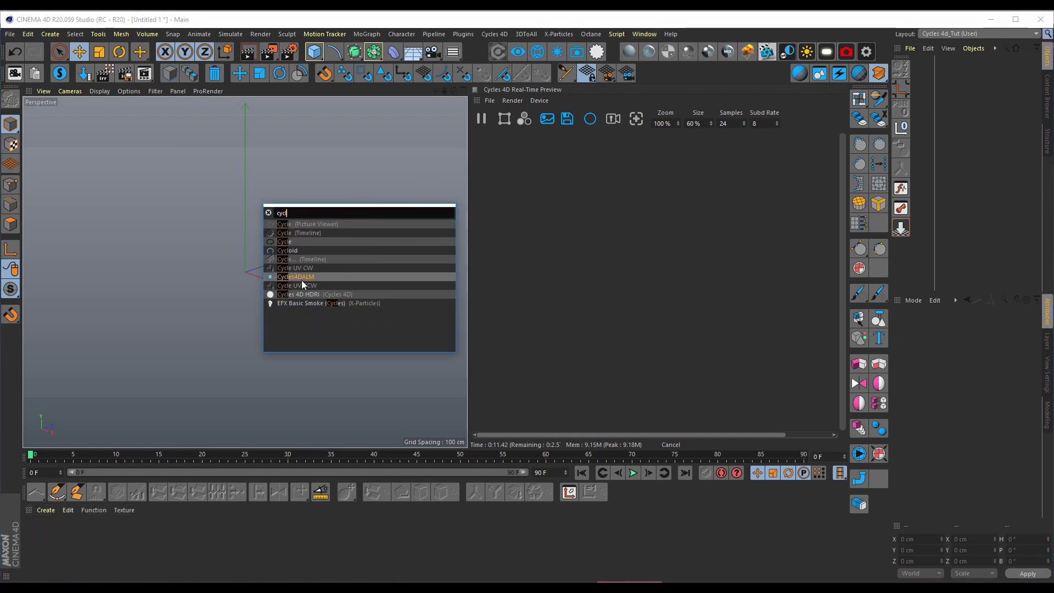
{"action": "left_click", "coordinate": [572, 23]}
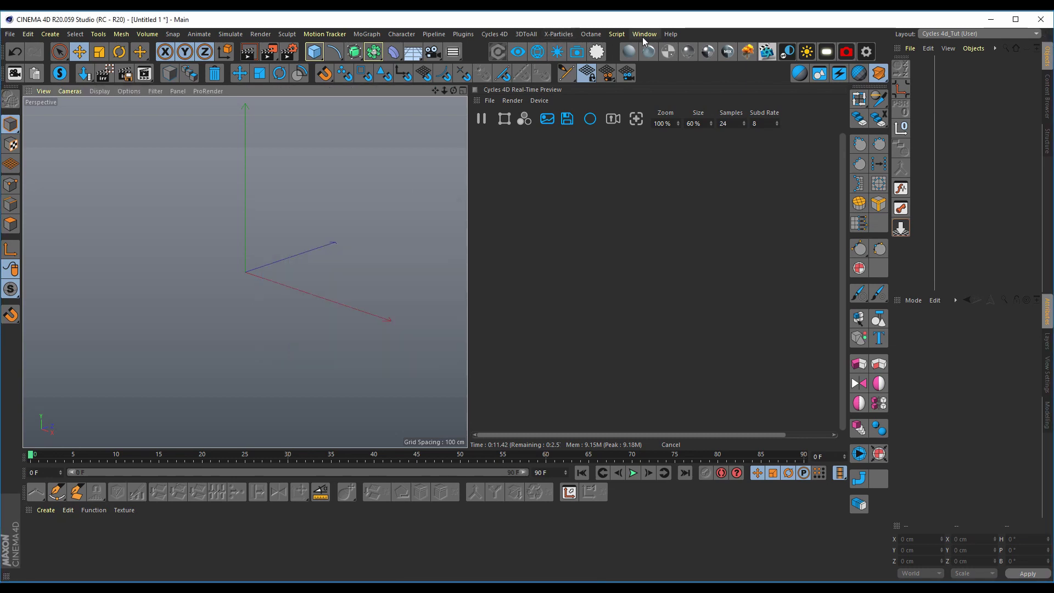
Customize the palettes by filtering the commands for "cycl" and adding the Cycles4DALM script to the upper toolbar
{"action": "left_click", "coordinate": [645, 34]}
{"action": "mouse_move", "coordinate": [663, 50]}
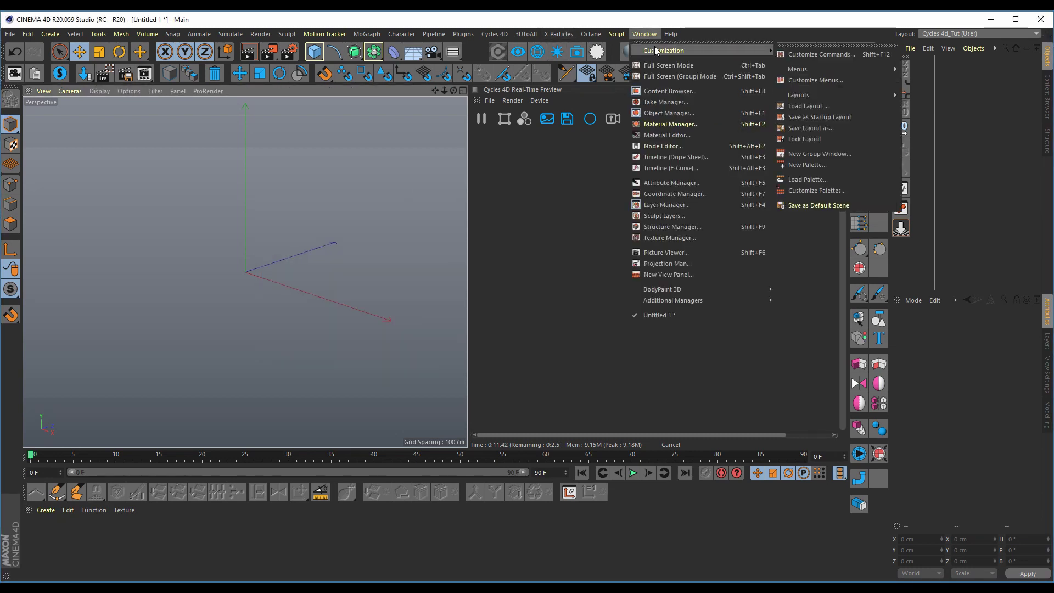
{"action": "left_click", "coordinate": [816, 194]}
{"action": "left_click_drag", "start_coordinate": [699, 185], "coordinate": [293, 124]}
{"action": "left_click", "coordinate": [250, 165]}
{"action": "type", "text": "cycl"}
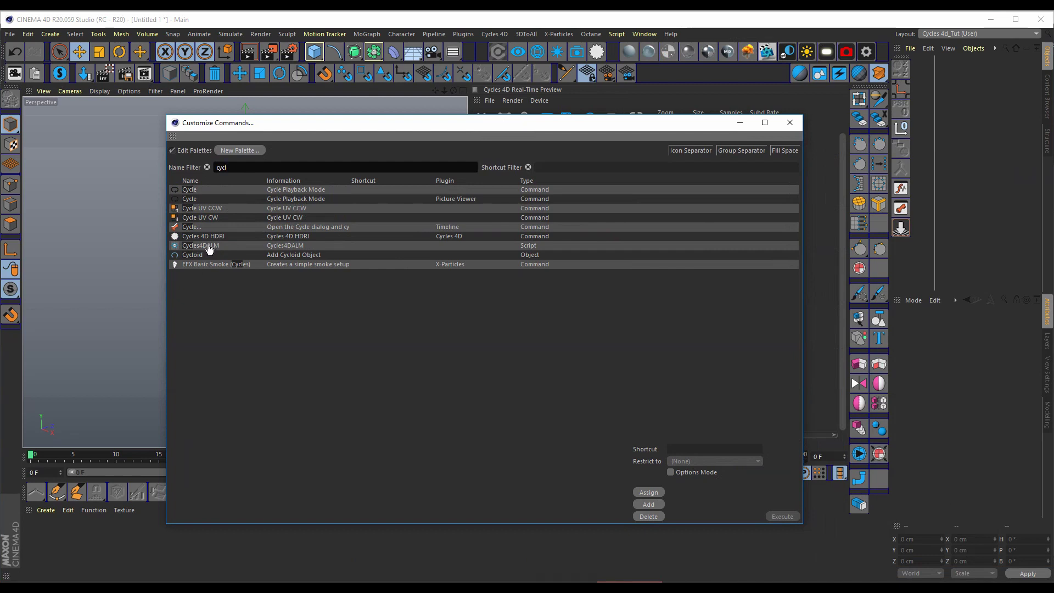
{"action": "left_click", "coordinate": [209, 248]}
{"action": "left_click_drag", "start_coordinate": [602, 57], "coordinate": [613, 56]}
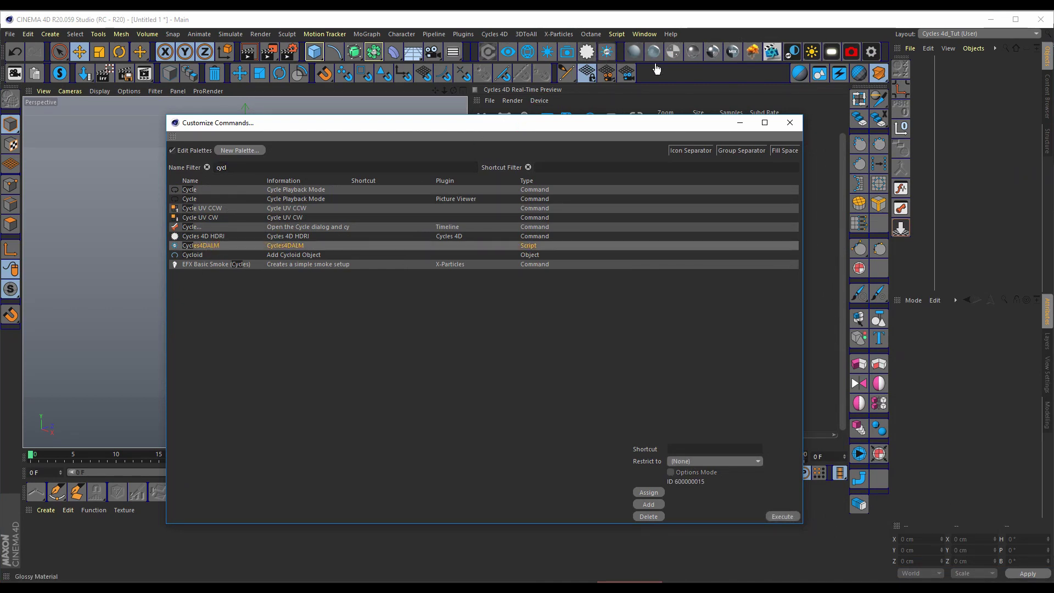
{"action": "left_click", "coordinate": [793, 125]}
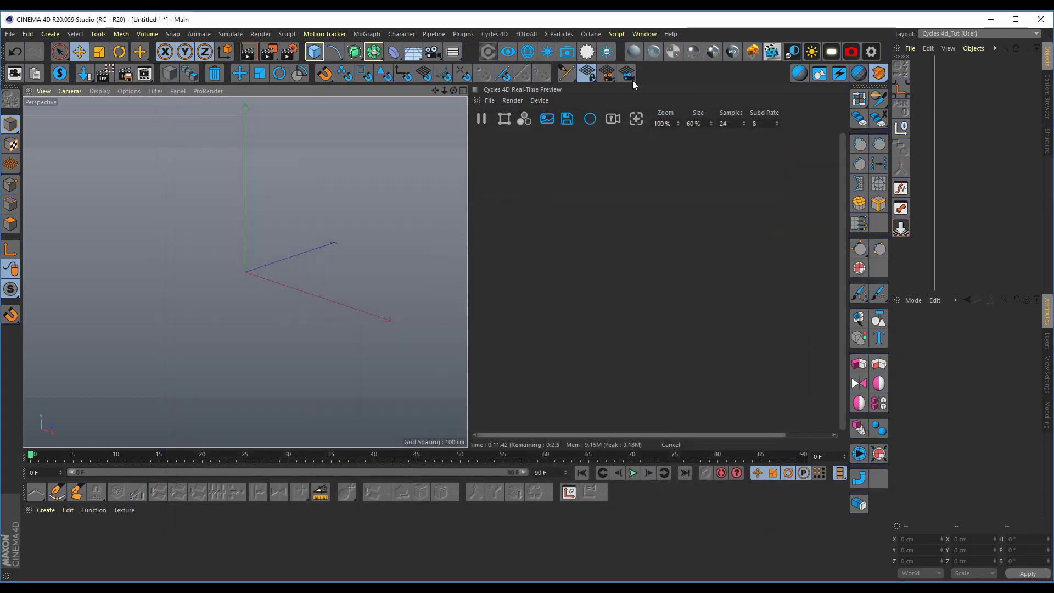
Save the customized layout over the existing Cycles 4d_Tut.l4d file
{"action": "left_click", "coordinate": [638, 34]}
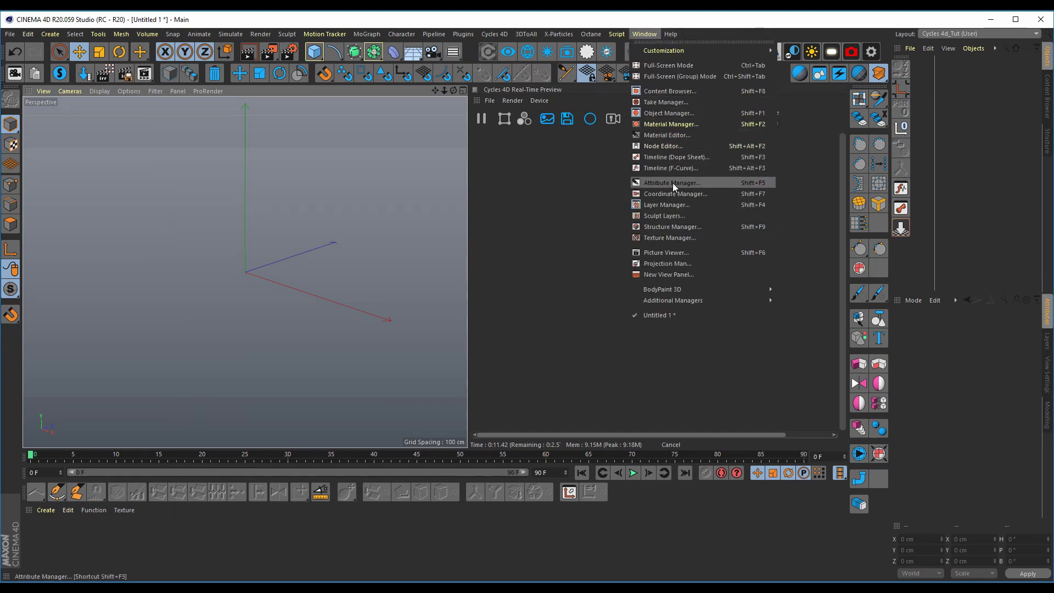
{"action": "mouse_move", "coordinate": [768, 48]}
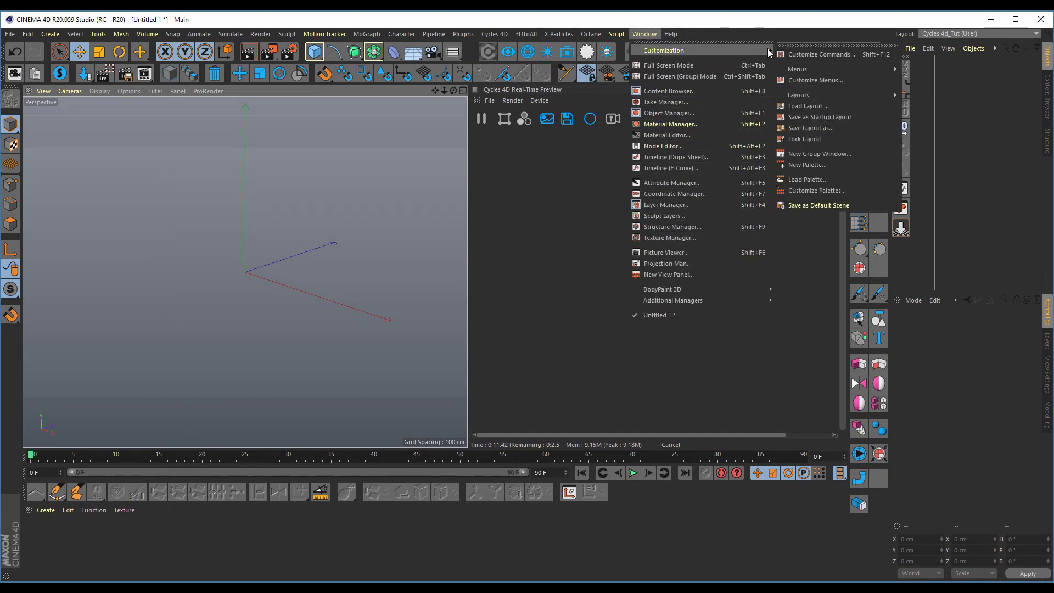
{"action": "left_click", "coordinate": [821, 129]}
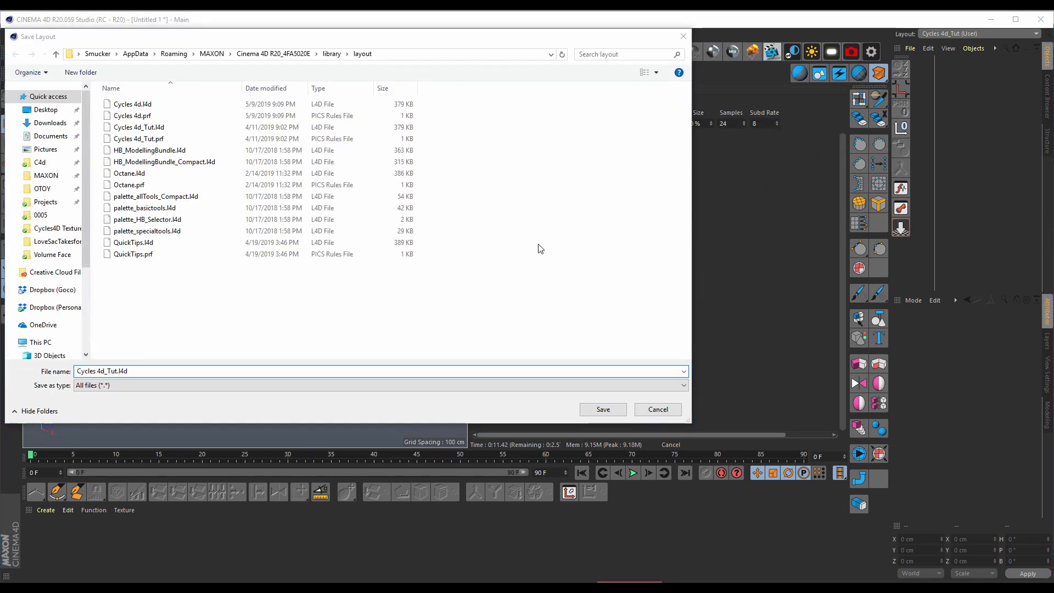
{"action": "key", "text": "Return"}
{"action": "left_click", "coordinate": [563, 302]}
{"action": "left_click", "coordinate": [598, 406]}
{"action": "left_click", "coordinate": [523, 302]}
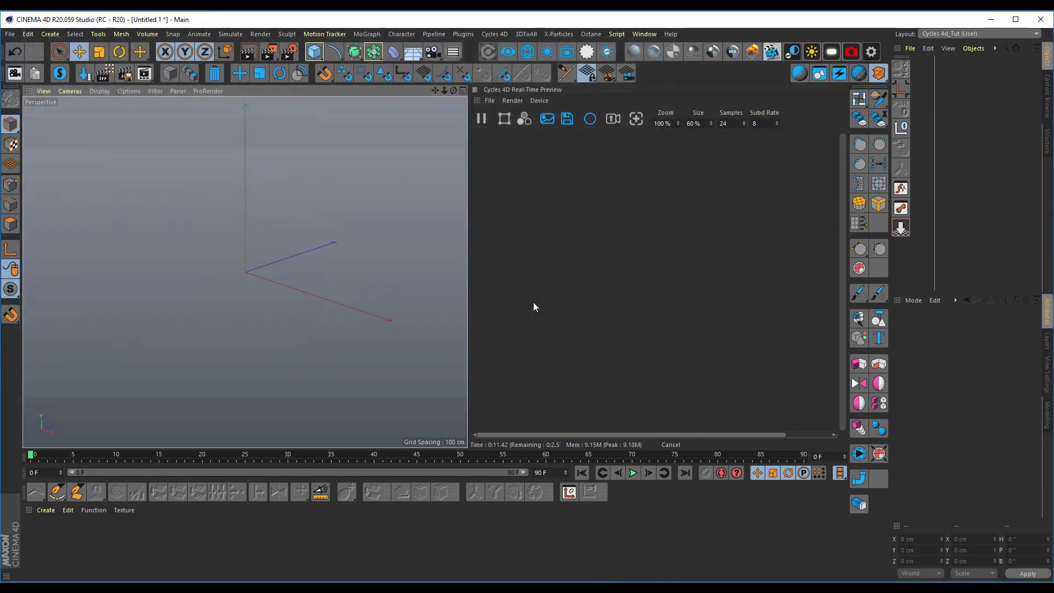
Run the Cycles4DALM script to load the area light rig into the scene, and widen the Object Manager
{"action": "left_click", "coordinate": [607, 55]}
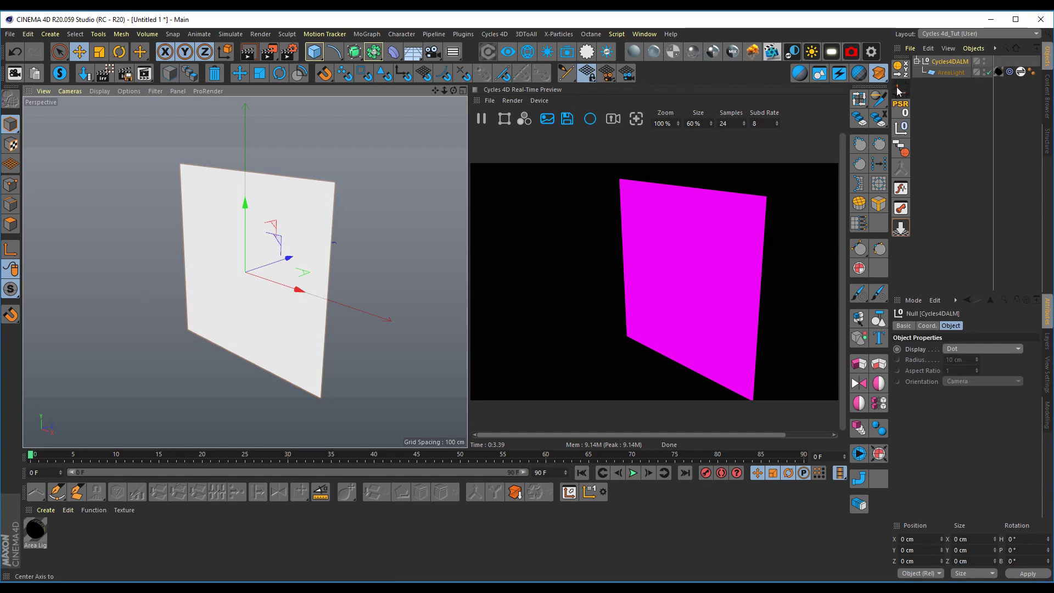
{"action": "left_click_drag", "start_coordinate": [887, 89], "coordinate": [851, 89]}
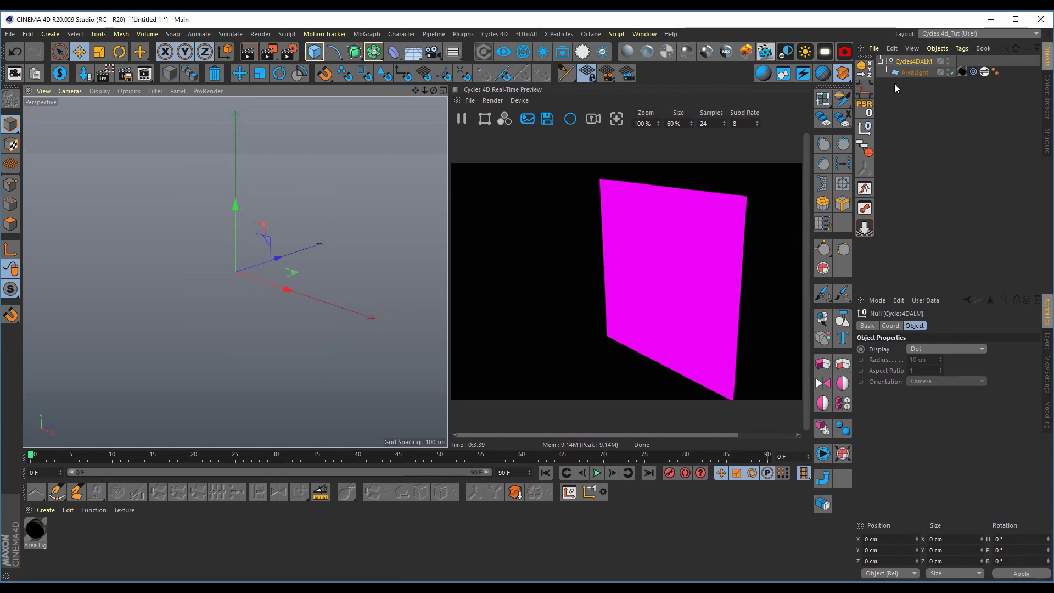
Inspect AreaLight's texture, Target and HDRI Link tags and open the Area Light material's node graph
{"action": "left_click", "coordinate": [962, 73]}
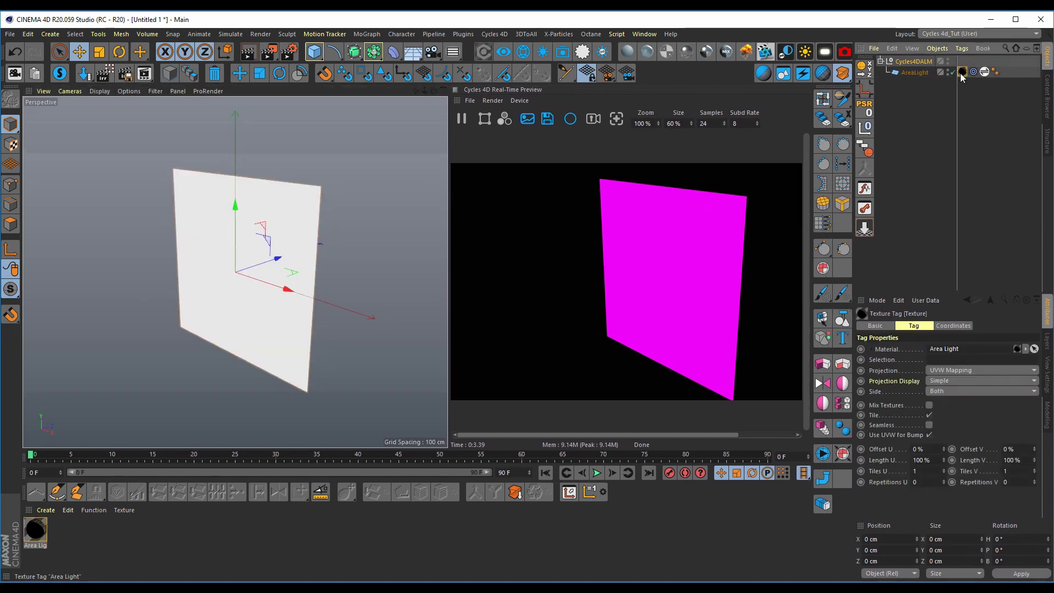
{"action": "left_click", "coordinate": [42, 530]}
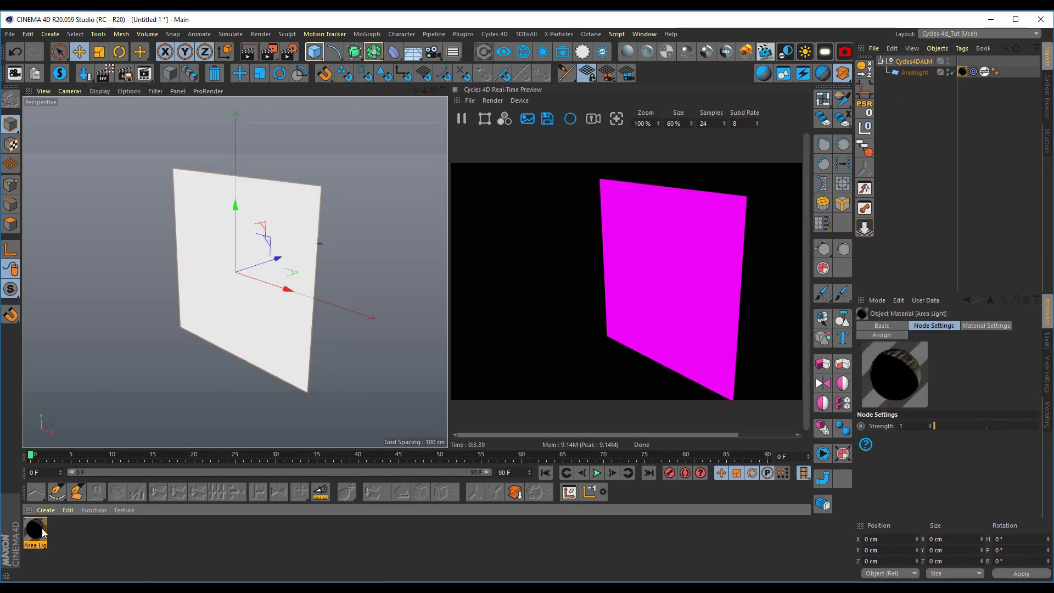
{"action": "left_click", "coordinate": [974, 73]}
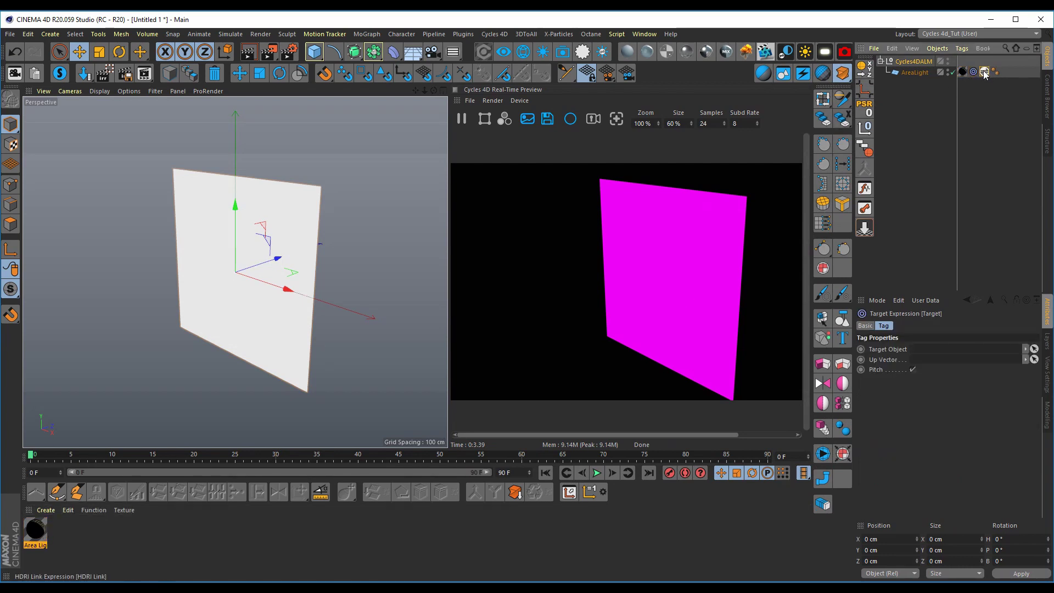
{"action": "left_click", "coordinate": [985, 73]}
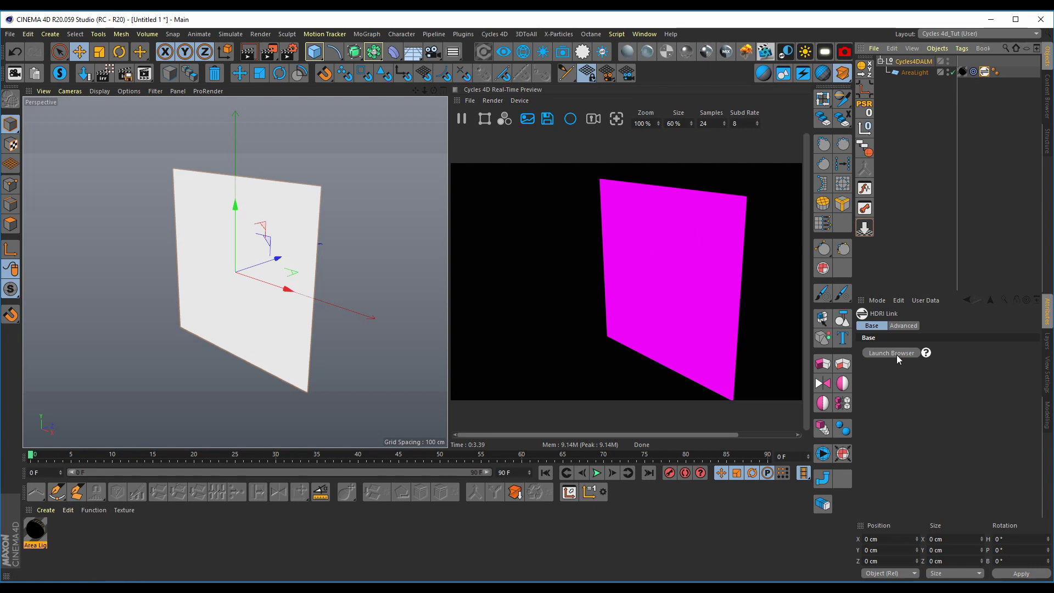
{"action": "double_click", "coordinate": [35, 530]}
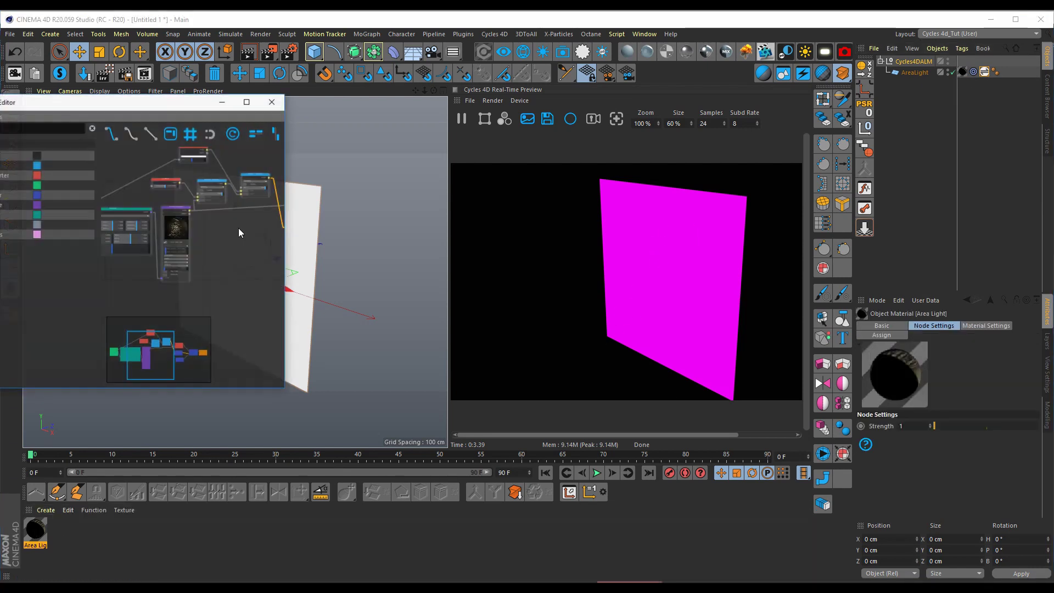
{"action": "left_click_drag", "start_coordinate": [187, 109], "coordinate": [261, 117]}
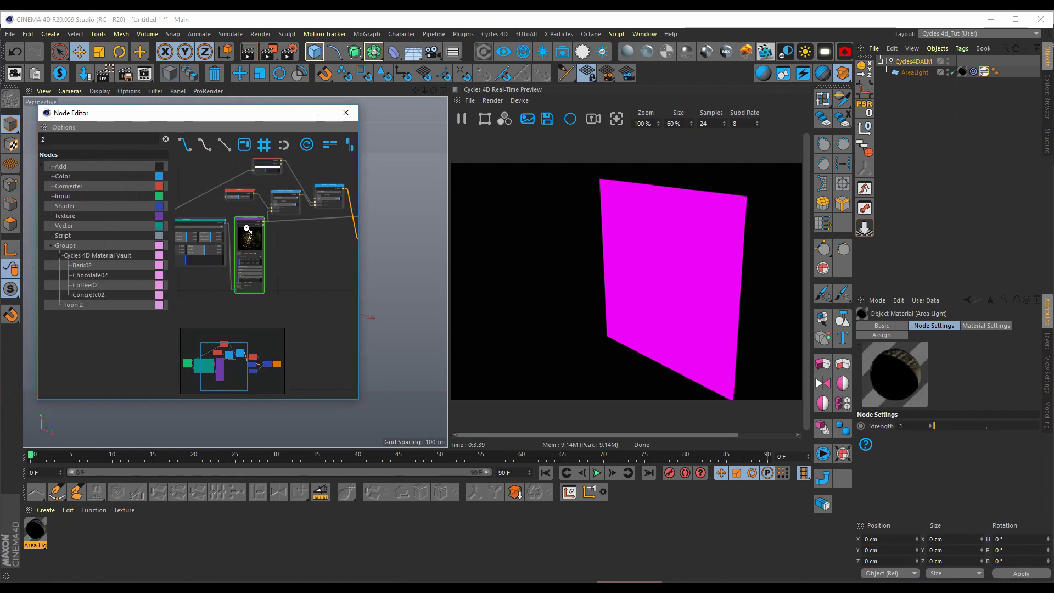
Open the HDRI browser from AreaLight's HDRI Link tag, choose the Area Light Maps pack, and move the browser clear of the render preview
{"action": "scroll", "coordinate": [277, 220], "scroll_direction": "up", "scroll_amount": 5}
{"action": "scroll", "coordinate": [271, 220], "scroll_direction": "down", "scroll_amount": 5}
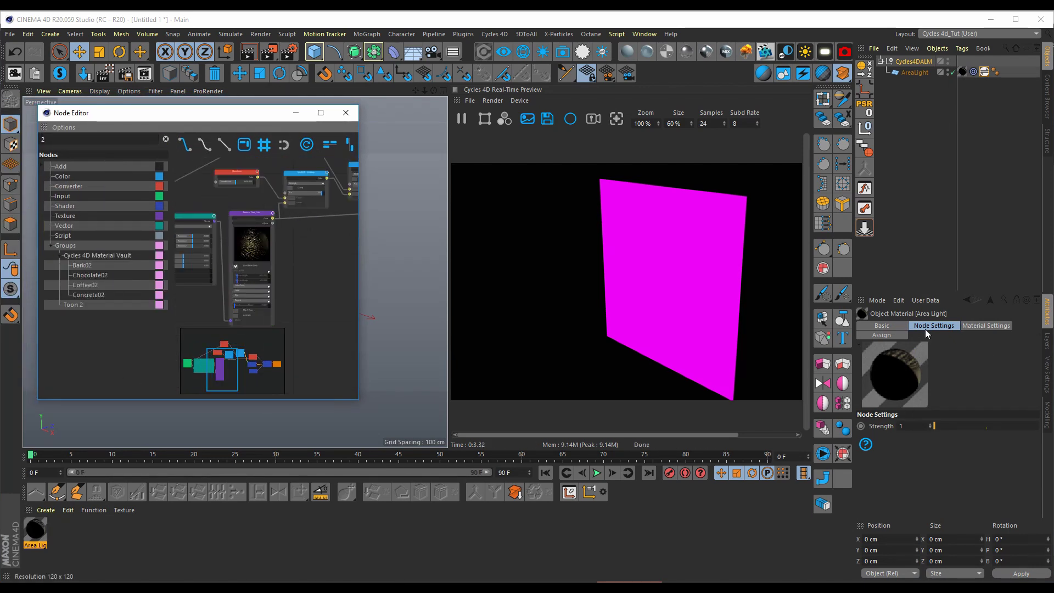
{"action": "left_click", "coordinate": [984, 72]}
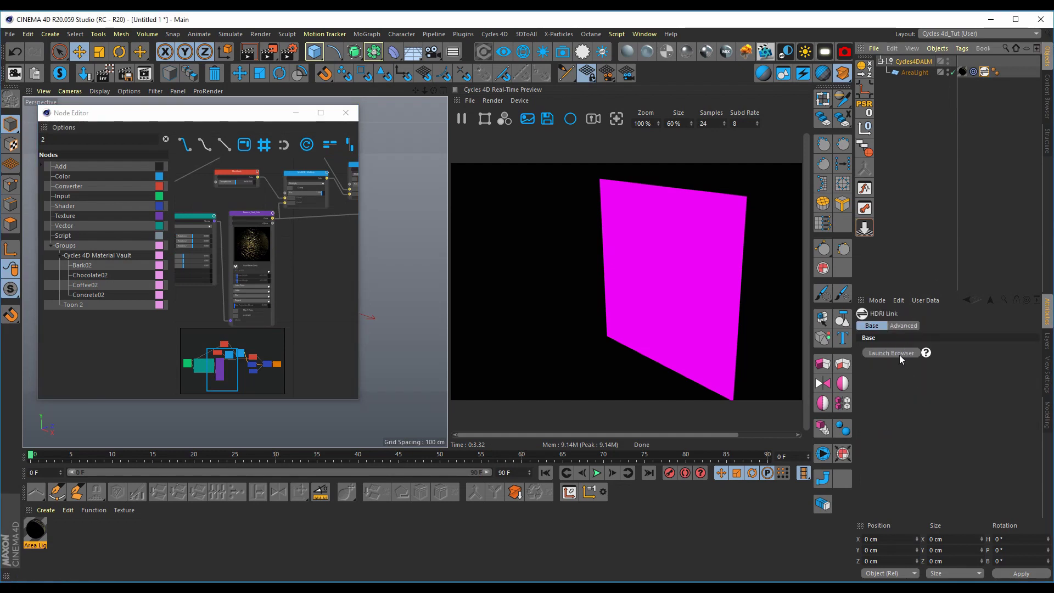
{"action": "left_click", "coordinate": [902, 354]}
{"action": "left_click", "coordinate": [644, 204]}
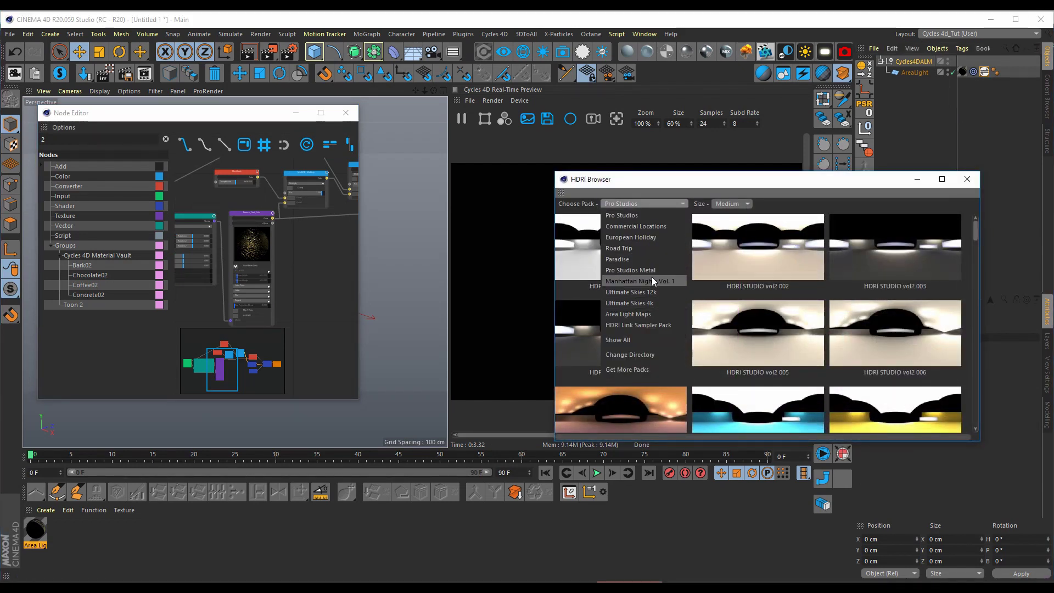
{"action": "left_click", "coordinate": [631, 314]}
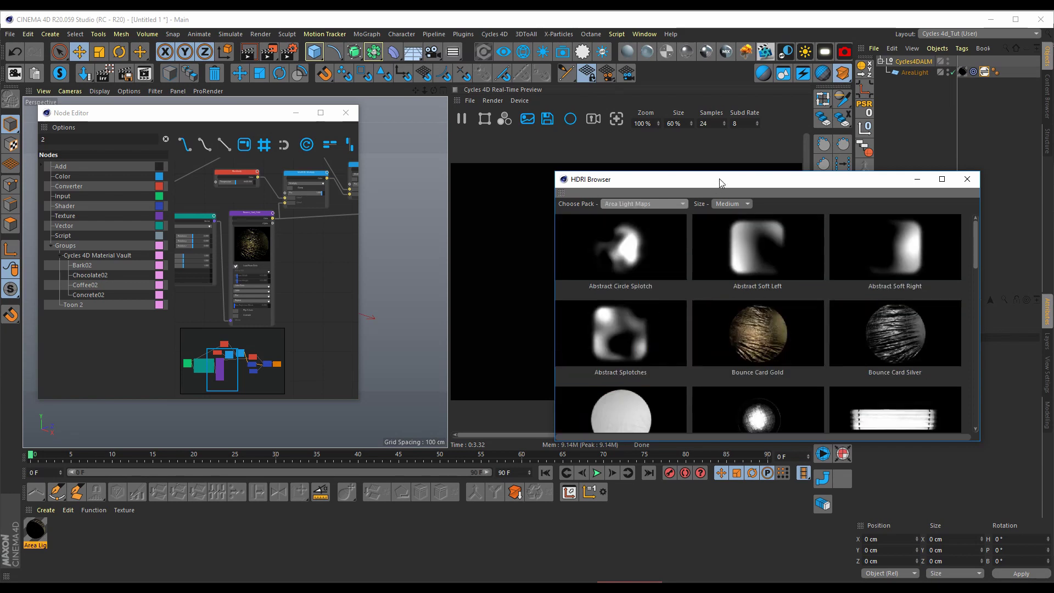
{"action": "left_click_drag", "start_coordinate": [719, 180], "coordinate": [201, 108]}
Try the Abstract Soft Left, Fresnel, Kino Bank, LED Ring and SoftBox Circle Wrinkled maps on the area light
{"action": "left_click", "coordinate": [221, 202]}
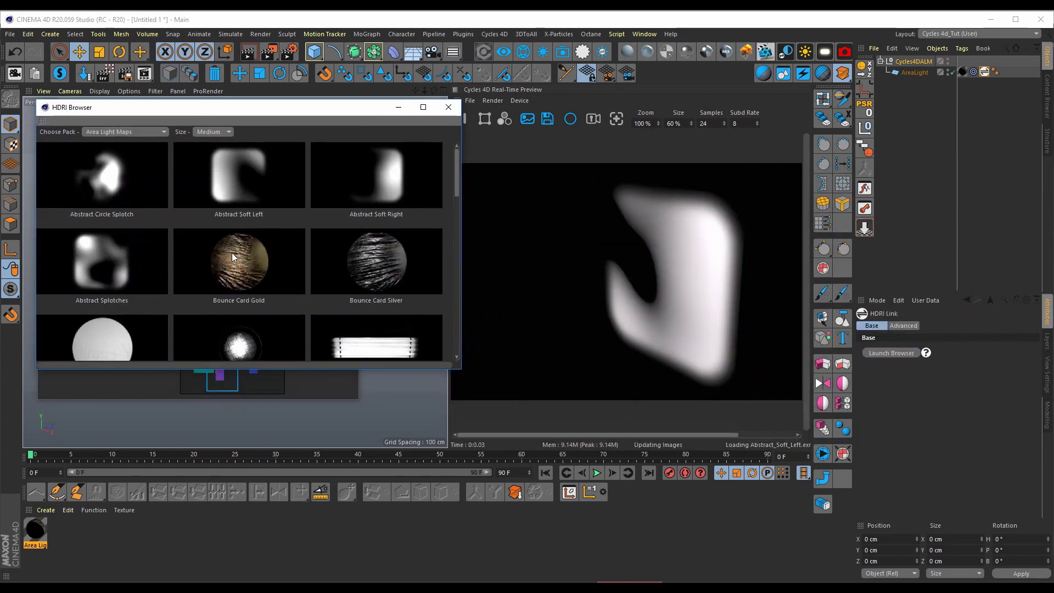
{"action": "left_click", "coordinate": [266, 329]}
{"action": "scroll", "coordinate": [308, 288], "scroll_direction": "down", "scroll_amount": 1}
{"action": "left_click", "coordinate": [373, 282]}
{"action": "scroll", "coordinate": [277, 268], "scroll_direction": "down", "scroll_amount": 2}
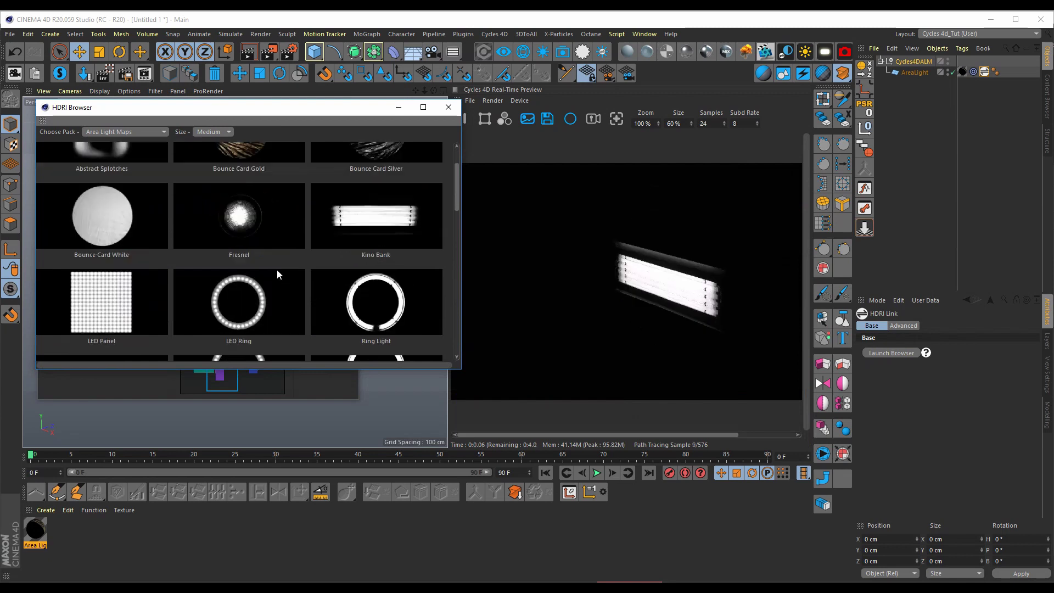
{"action": "scroll", "coordinate": [276, 268], "scroll_direction": "down", "scroll_amount": 1}
{"action": "left_click", "coordinate": [252, 262]}
{"action": "scroll", "coordinate": [380, 265], "scroll_direction": "down", "scroll_amount": 1}
{"action": "left_click", "coordinate": [383, 284]}
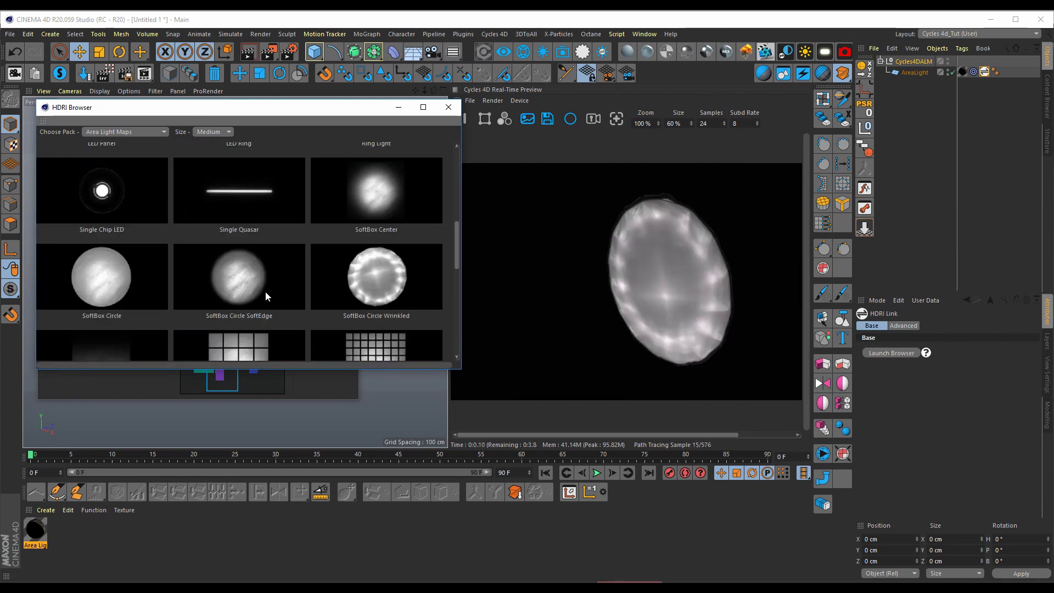
Try the SoftBox Circle SoftEdge, Grid Large, Grid Small, Round Corners, Octagon and Large maps on the area light
{"action": "left_click", "coordinate": [265, 291]}
{"action": "scroll", "coordinate": [262, 287], "scroll_direction": "down", "scroll_amount": 2}
{"action": "left_click", "coordinate": [264, 248]}
{"action": "left_click", "coordinate": [361, 244]}
{"action": "left_click", "coordinate": [361, 304]}
{"action": "left_click", "coordinate": [267, 318]}
{"action": "left_click", "coordinate": [142, 305]}
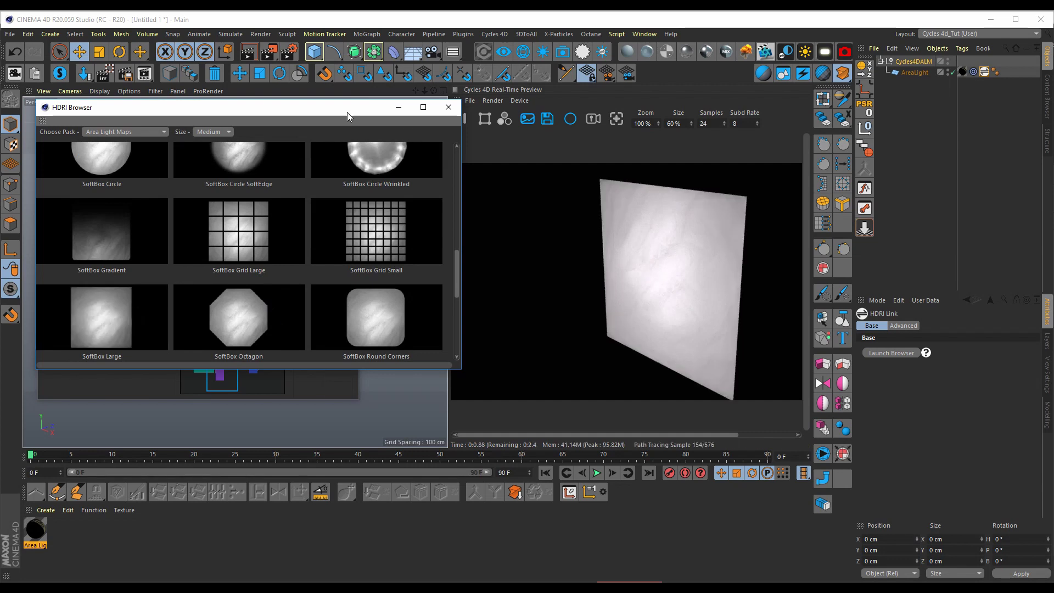
Browse the Pro Studios Metal and Road Trip packs and try the Afternoon Cafe and Abandoned Putt Putt images on the area light
{"action": "left_click_drag", "start_coordinate": [347, 112], "coordinate": [357, 127]}
{"action": "left_click", "coordinate": [165, 147]}
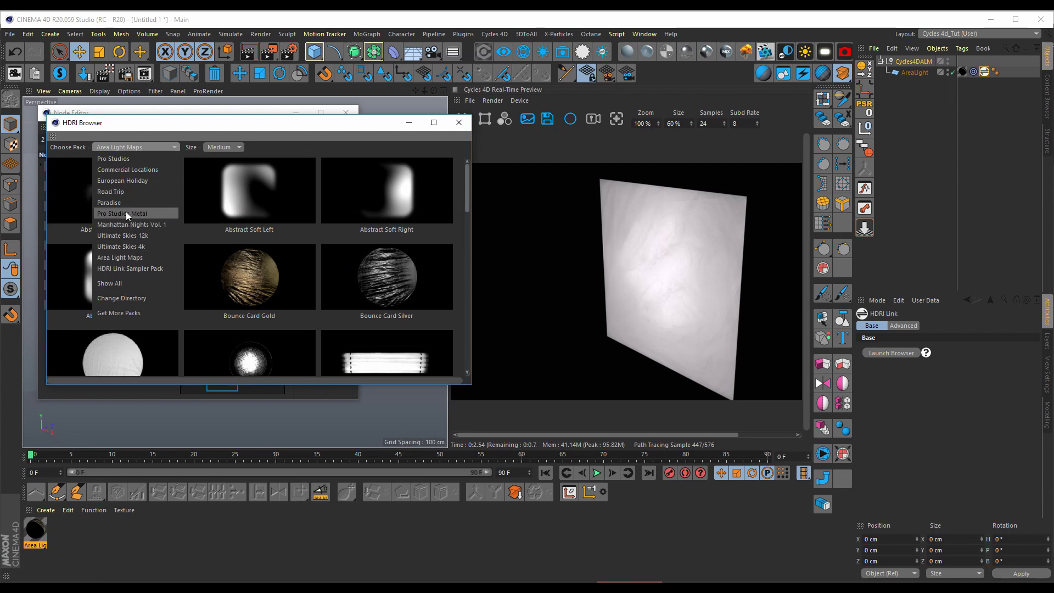
{"action": "left_click", "coordinate": [126, 213]}
{"action": "left_click", "coordinate": [165, 148]}
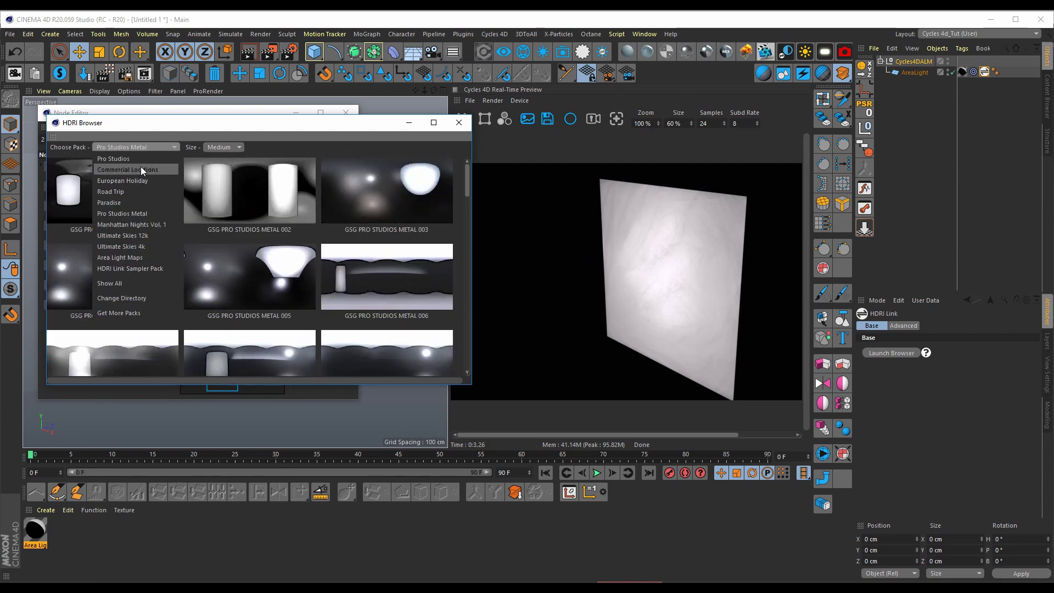
{"action": "left_click", "coordinate": [127, 195]}
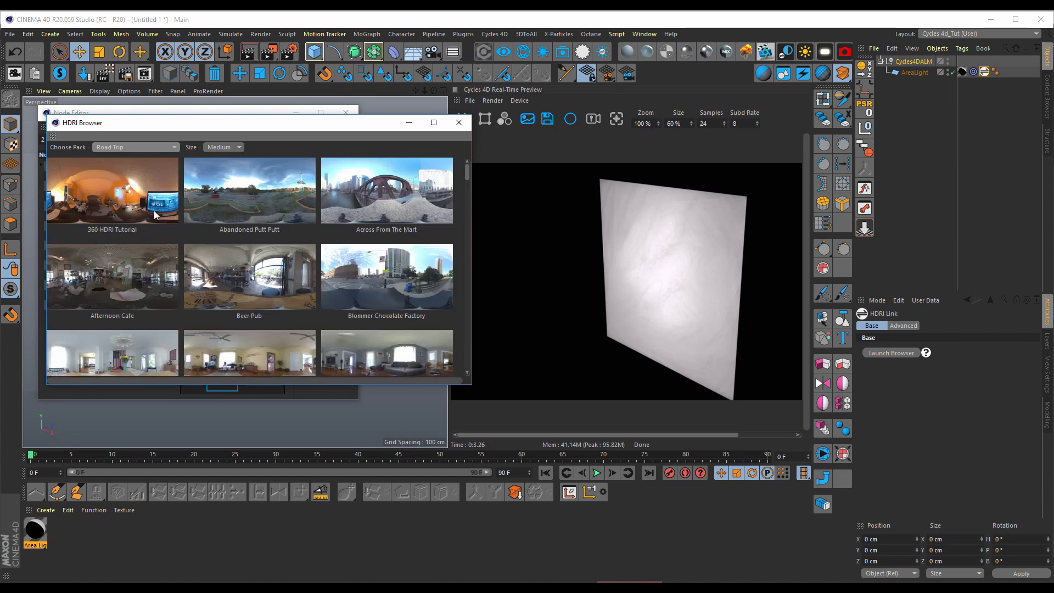
{"action": "left_click", "coordinate": [135, 275]}
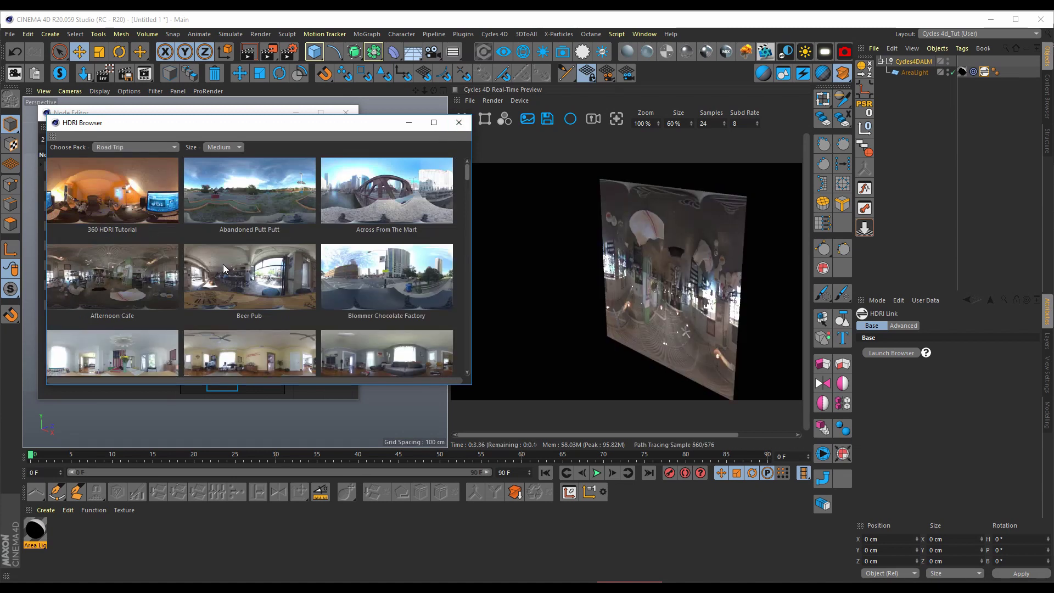
{"action": "left_click", "coordinate": [239, 184]}
Load the 44TH STREET image from the Manhattan Nights Vol. 1 pack onto the area light
{"action": "left_click", "coordinate": [177, 147]}
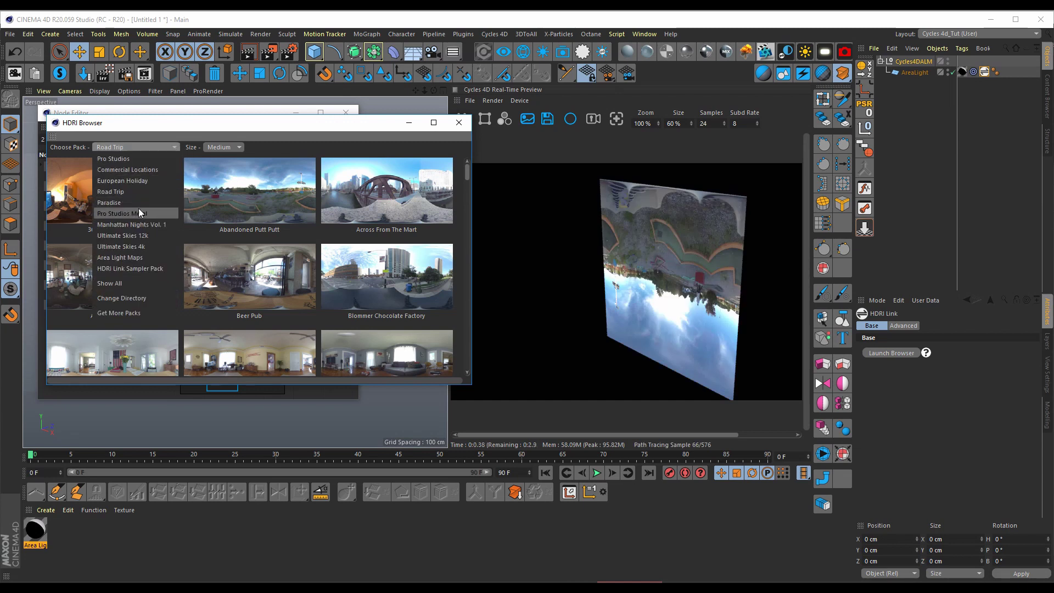
{"action": "left_click", "coordinate": [143, 225]}
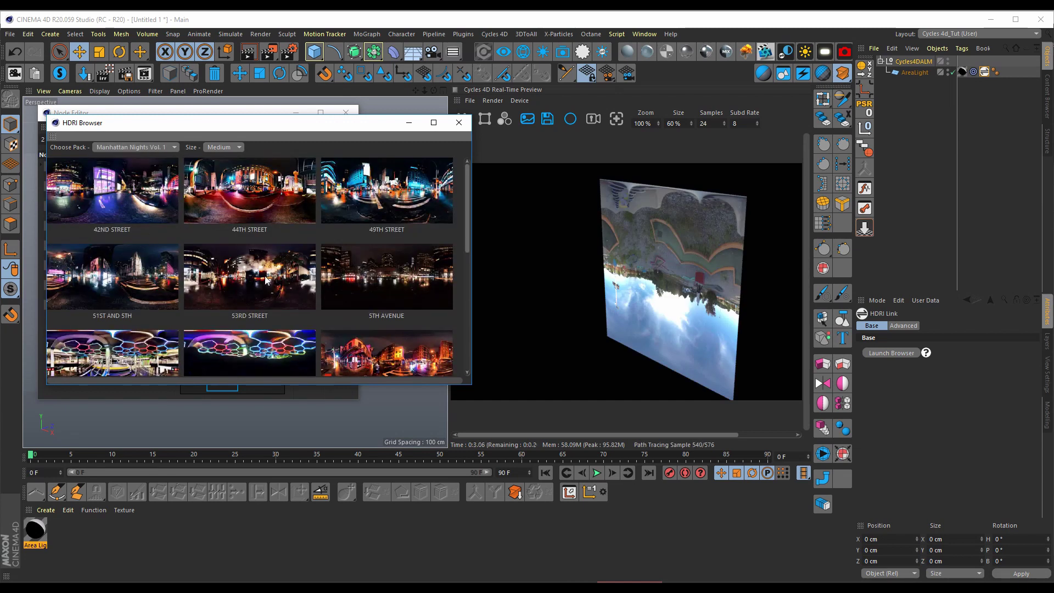
{"action": "left_click", "coordinate": [284, 195]}
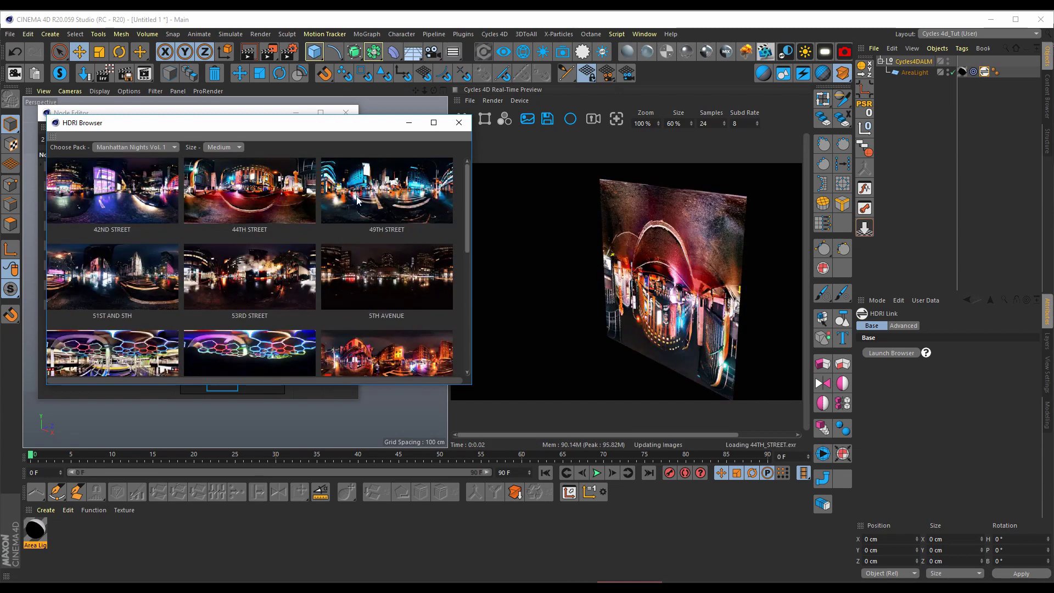
Set the HDRI browser back to the Area Light Maps pack, close it, and reposition the Node Editor over the viewport
{"action": "left_click", "coordinate": [174, 148]}
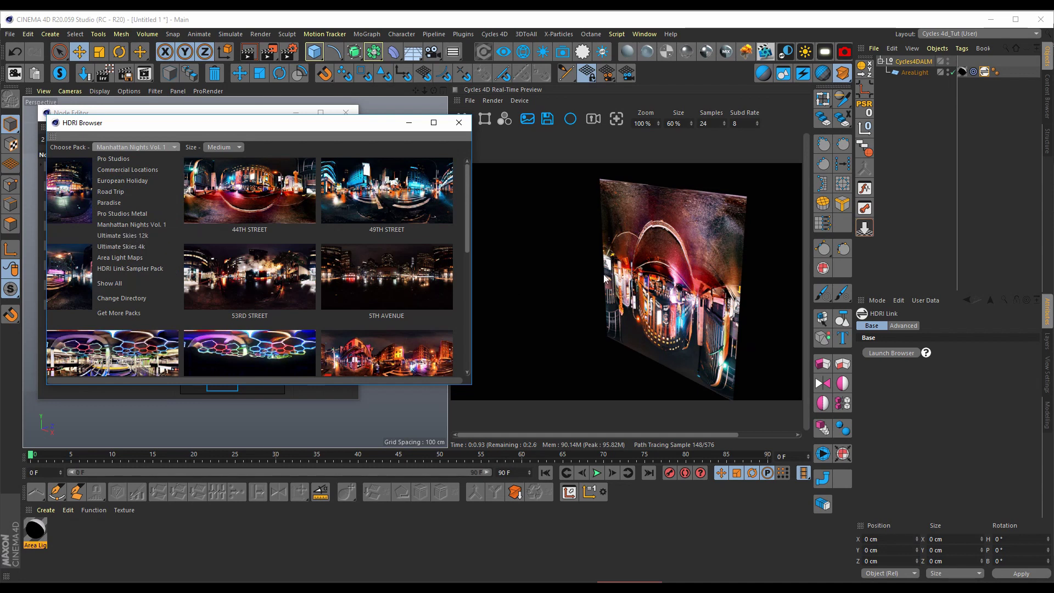
{"action": "left_click", "coordinate": [130, 258]}
{"action": "left_click", "coordinate": [459, 123]}
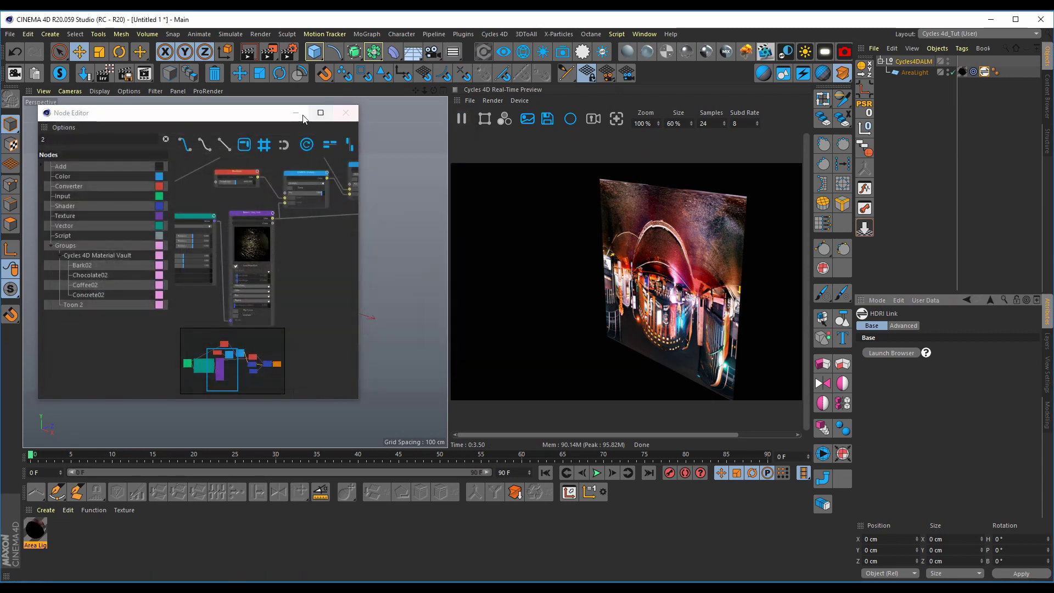
{"action": "left_click_drag", "start_coordinate": [285, 120], "coordinate": [312, 118]}
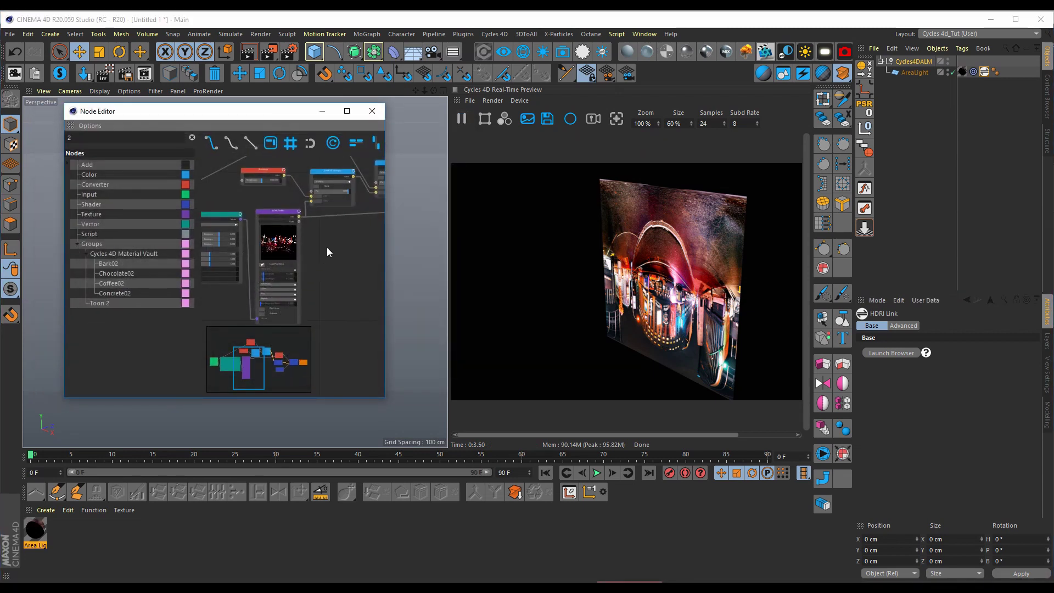